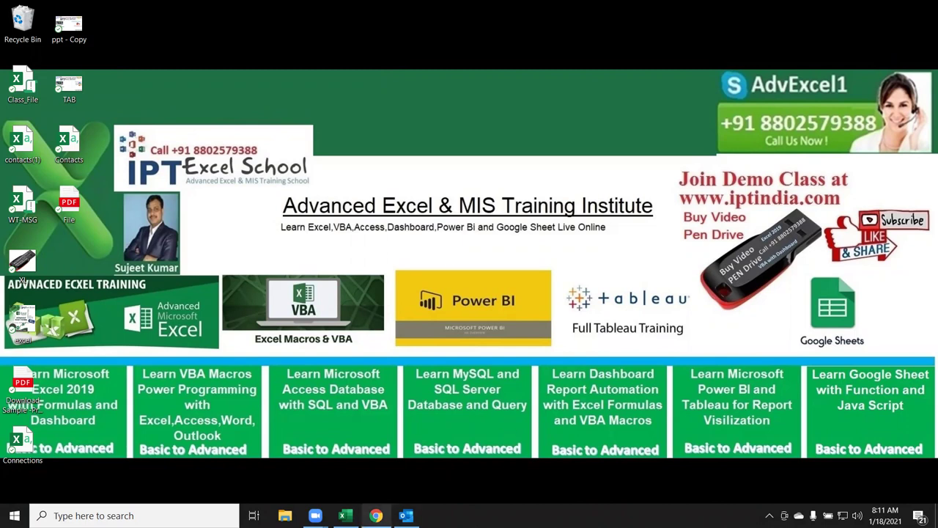
Step: Switch to the Book1 Excel window that holds the names-by-month JAN–JUN table
mouse_move(345, 515)
left_click(361, 481)
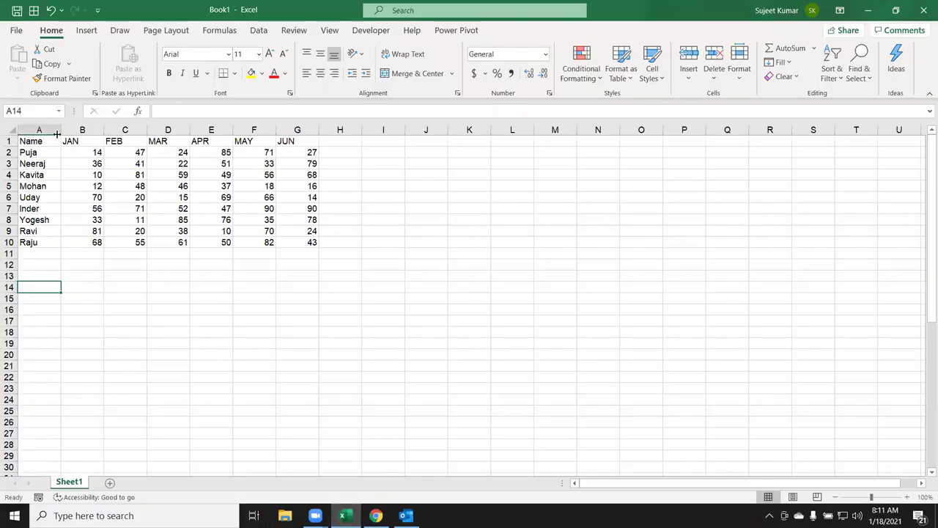
Step: Insert a clustered column chart of the whole table A1:G10
left_click_drag(30, 152, 220, 175)
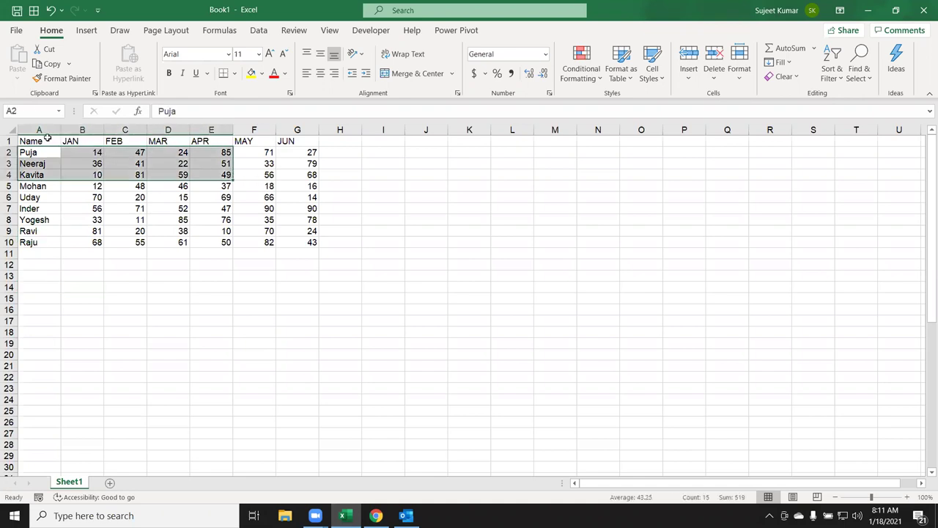
left_click_drag(47, 140, 304, 244)
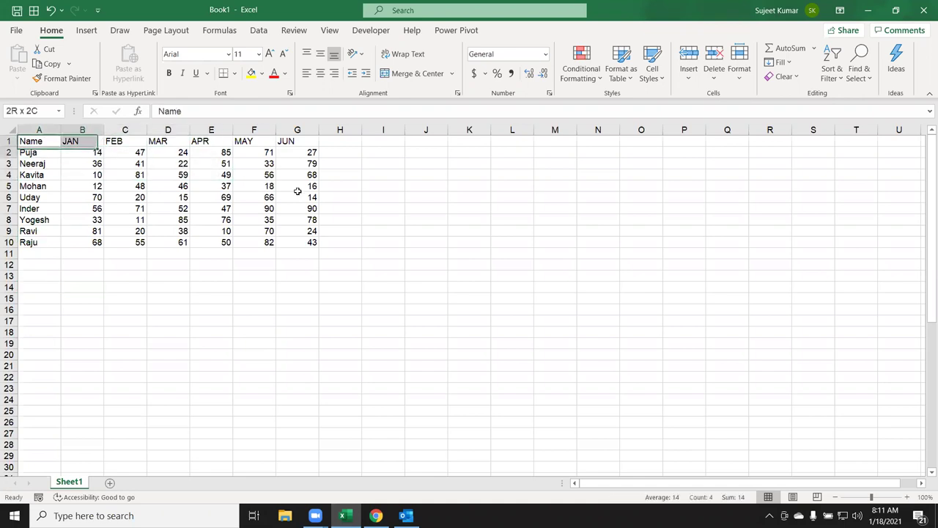
left_click(368, 32)
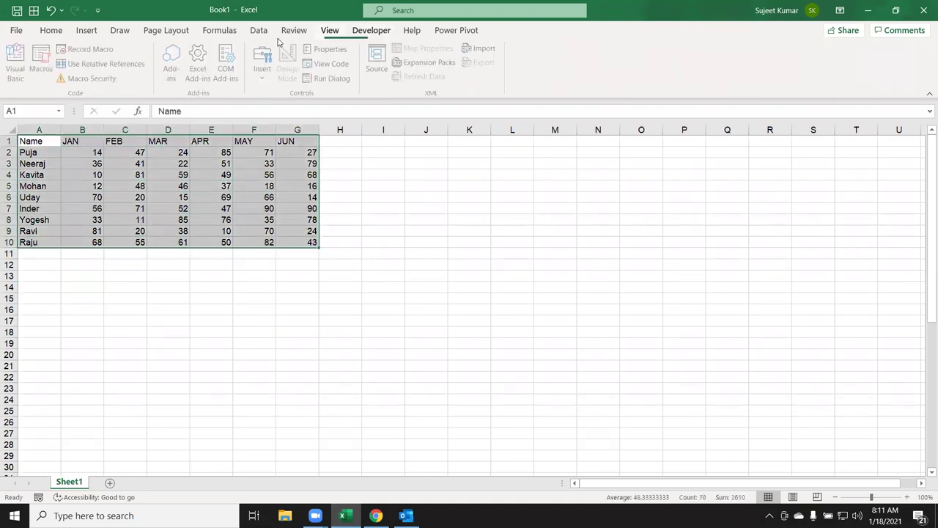
left_click(95, 31)
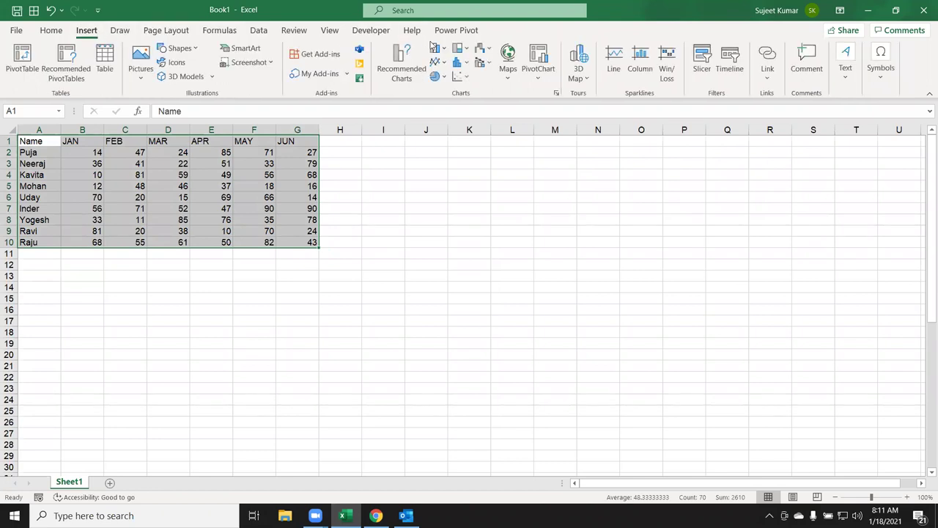
left_click(435, 48)
left_click(440, 88)
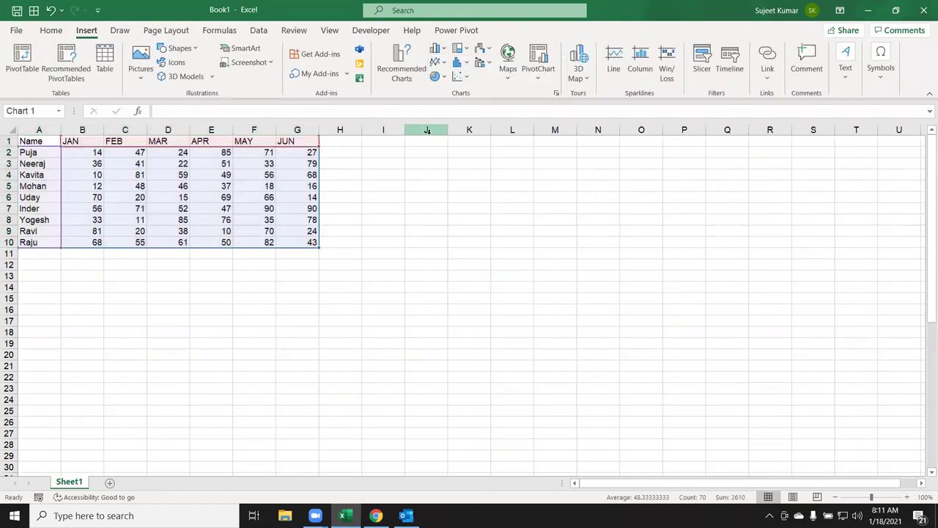
Step: Move the chart beside the data and enlarge it to span roughly columns I–R
mouse_move(372, 237)
left_mouse_down()
mouse_move(406, 166)
mouse_move(414, 167)
left_mouse_up()
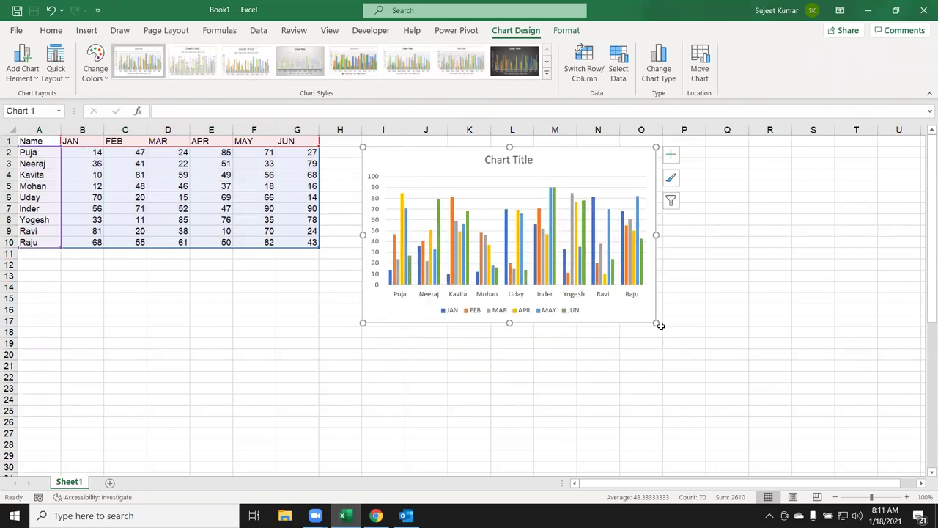
left_click_drag(660, 325, 771, 362)
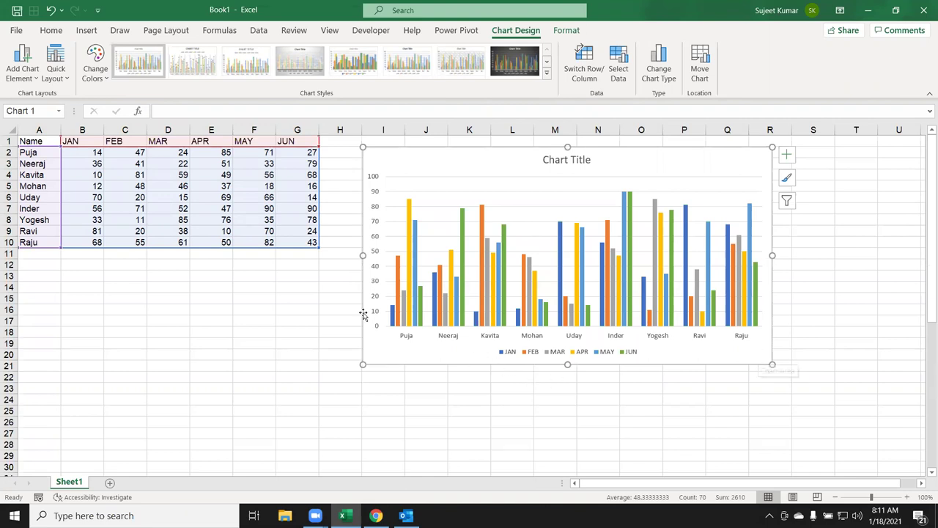
left_click(253, 208)
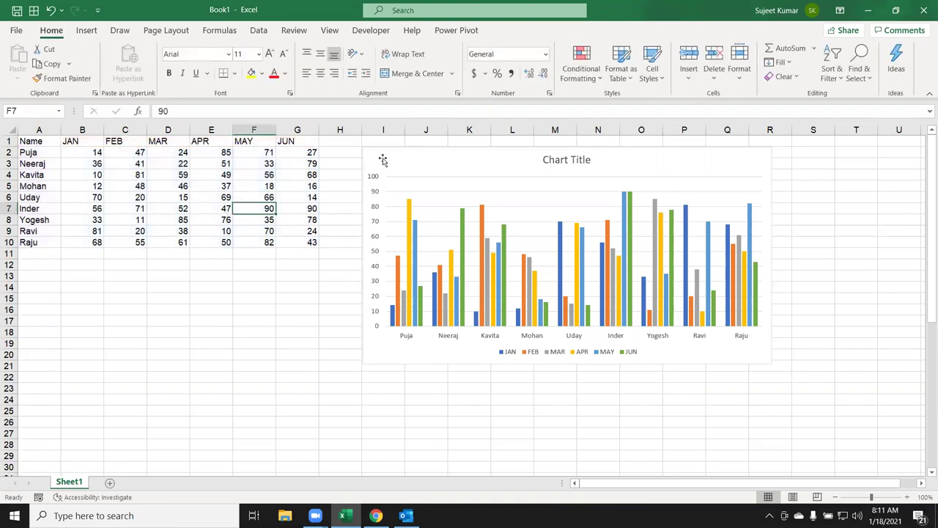
Step: Select the chart, then select the first few names and their monthly values
left_click(382, 164)
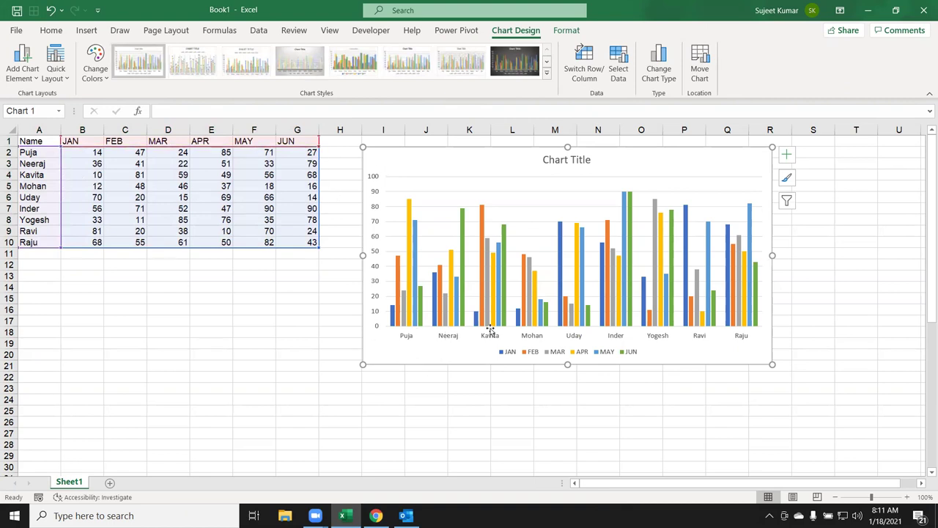
mouse_move(516, 323)
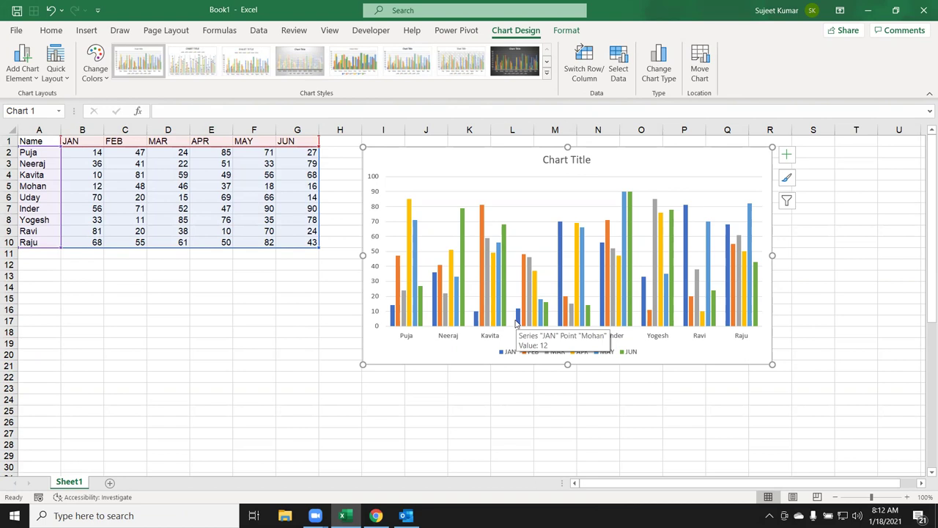
left_click(261, 330)
mouse_move(28, 154)
left_mouse_down()
mouse_move(24, 165)
mouse_move(302, 156)
left_mouse_up()
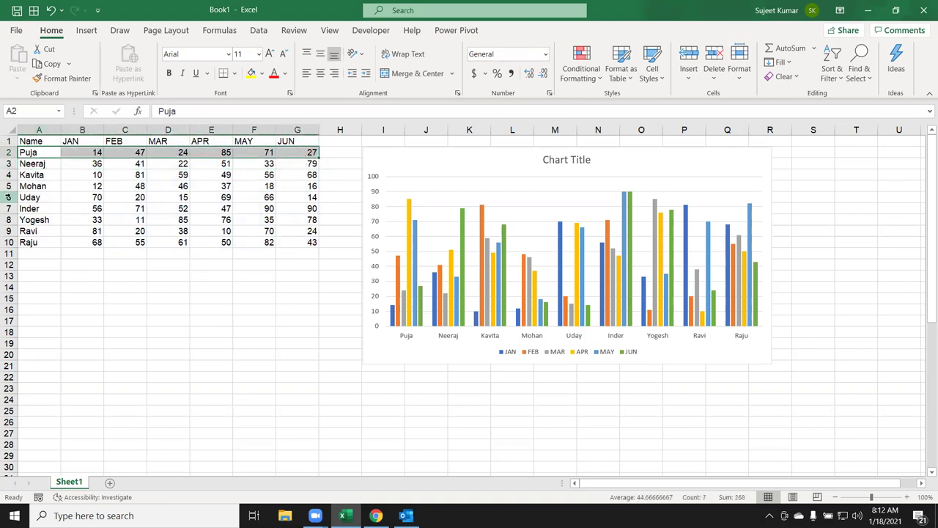
left_click(34, 152)
left_click_drag(35, 152, 35, 167)
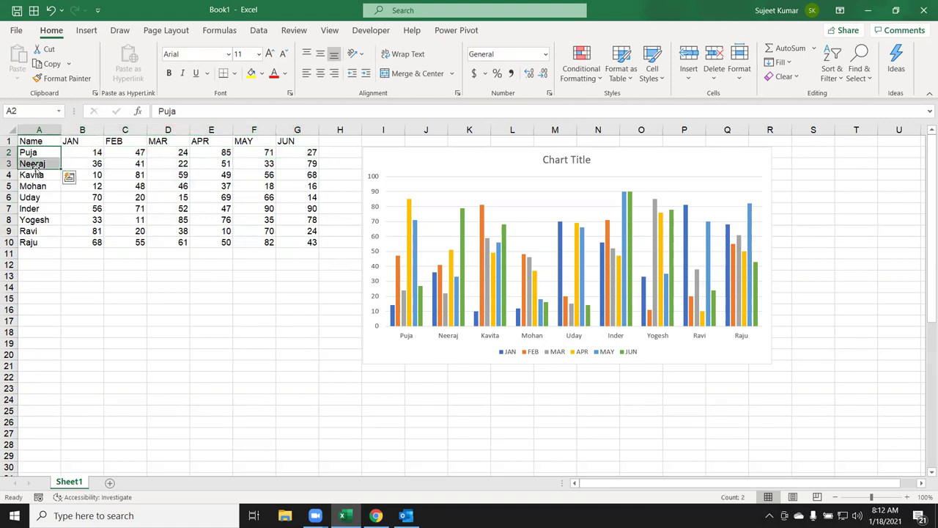
left_click(42, 153)
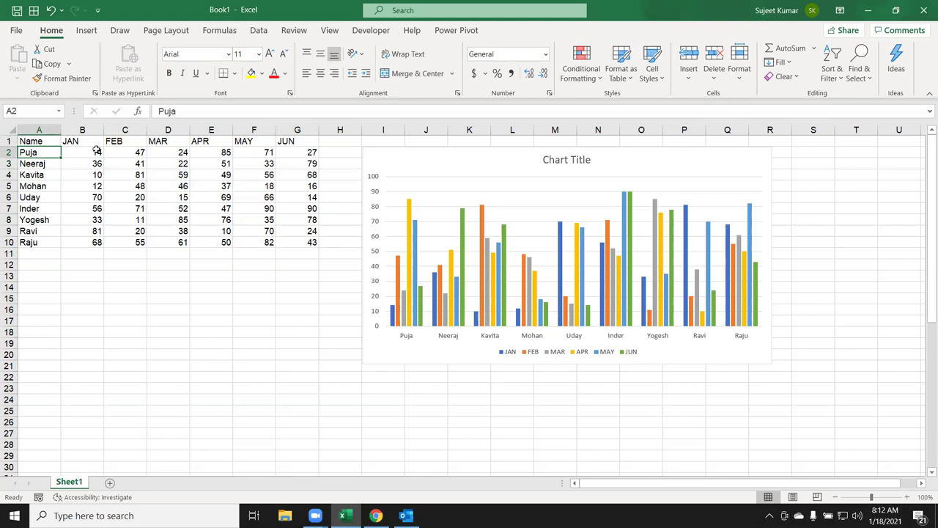
left_click(96, 152)
left_click_drag(96, 152, 312, 153)
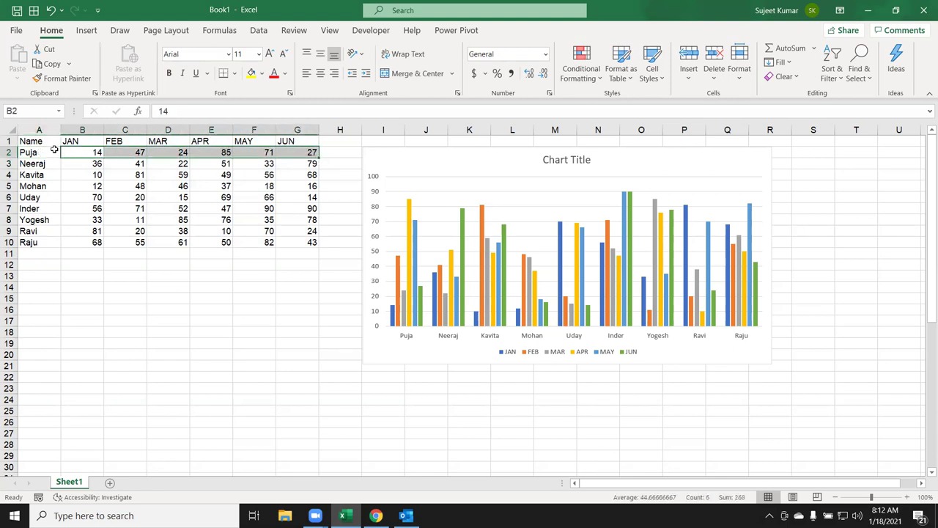
left_click(35, 164)
left_click_drag(84, 163, 312, 170)
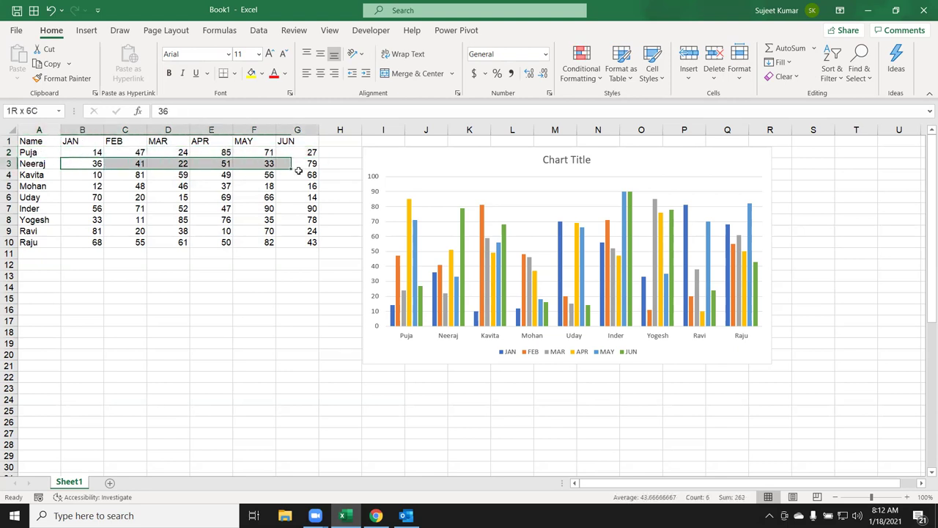
Step: Narrow the chart's data range to the first, second and third person's rows, then delete the chart
left_click(428, 155)
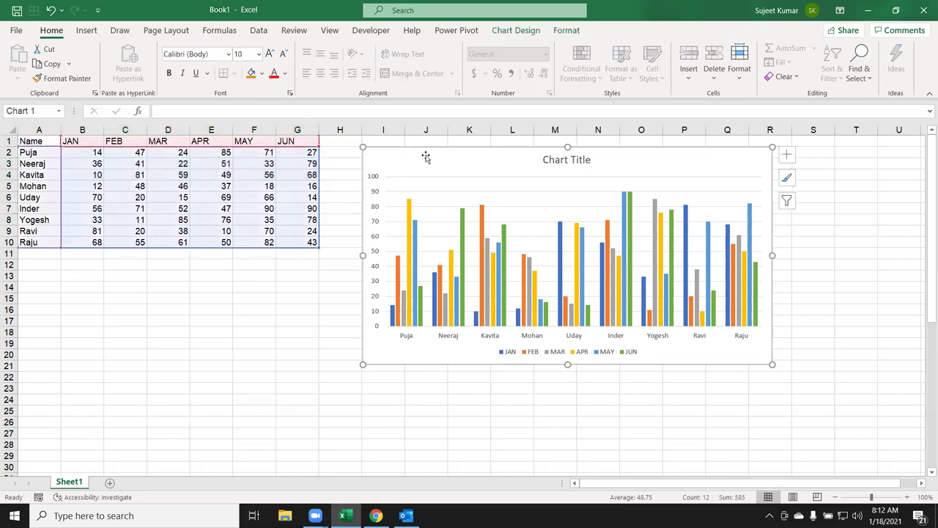
left_click_drag(319, 247, 310, 161)
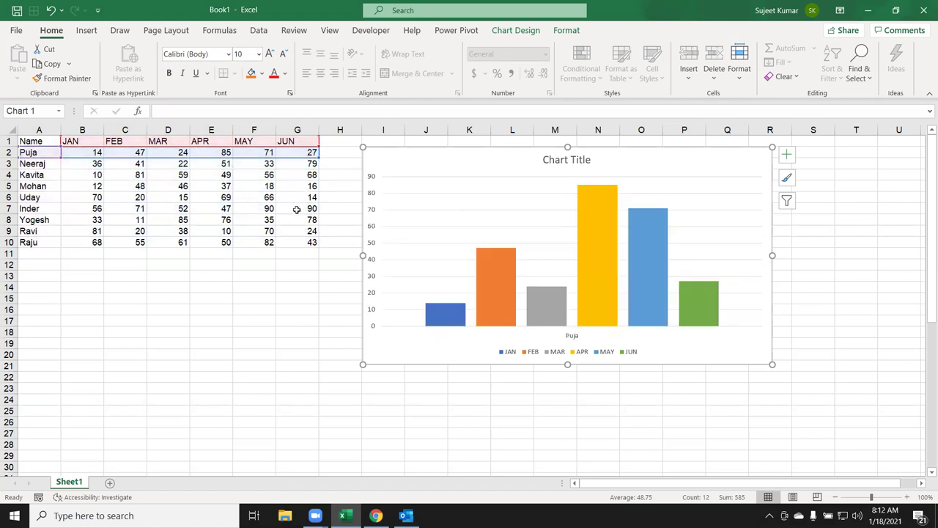
left_click_drag(239, 159, 238, 164)
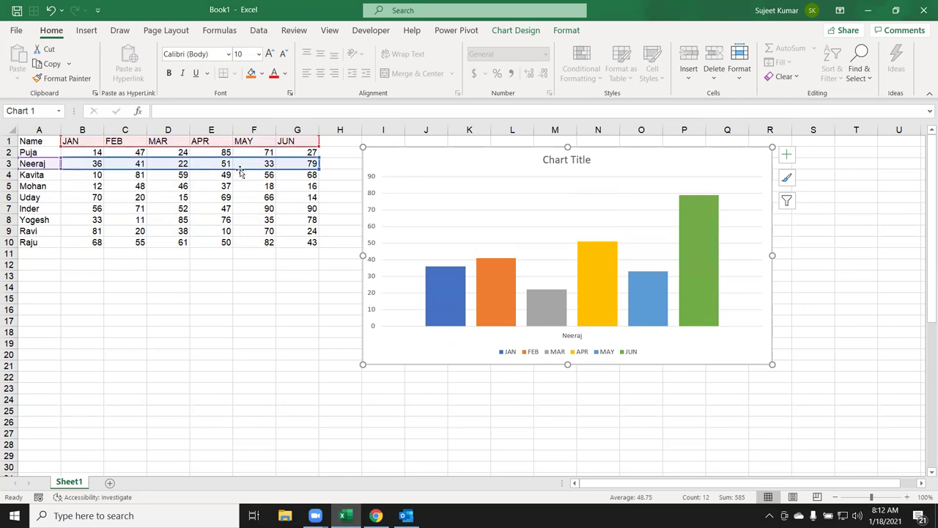
left_click(242, 174)
left_click(386, 164)
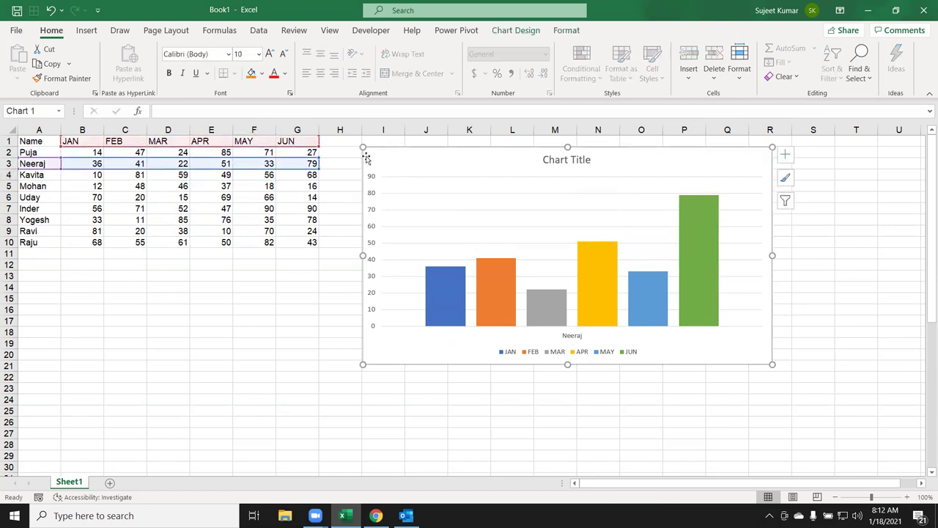
left_click_drag(252, 169, 250, 197)
left_click(391, 170)
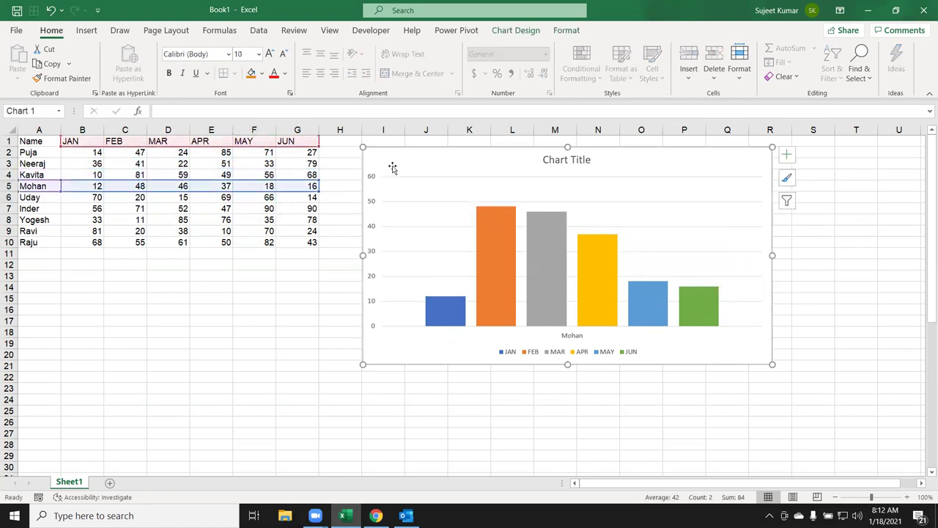
key("Delete")
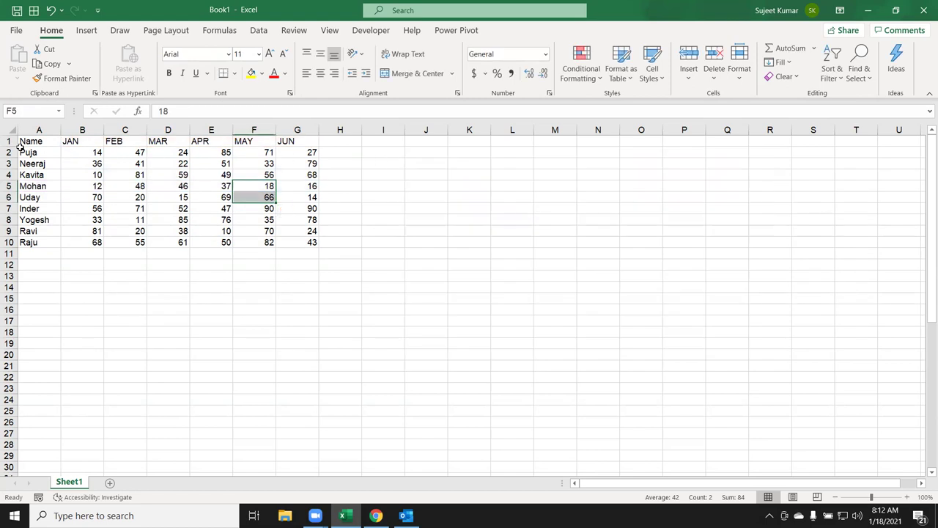
left_click(22, 142)
left_click_drag(22, 141, 66, 142)
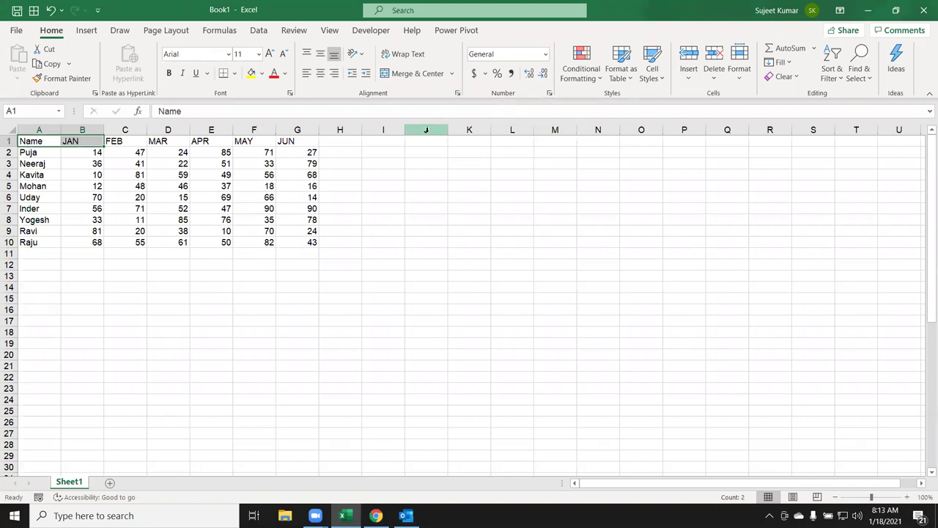
left_click(184, 275)
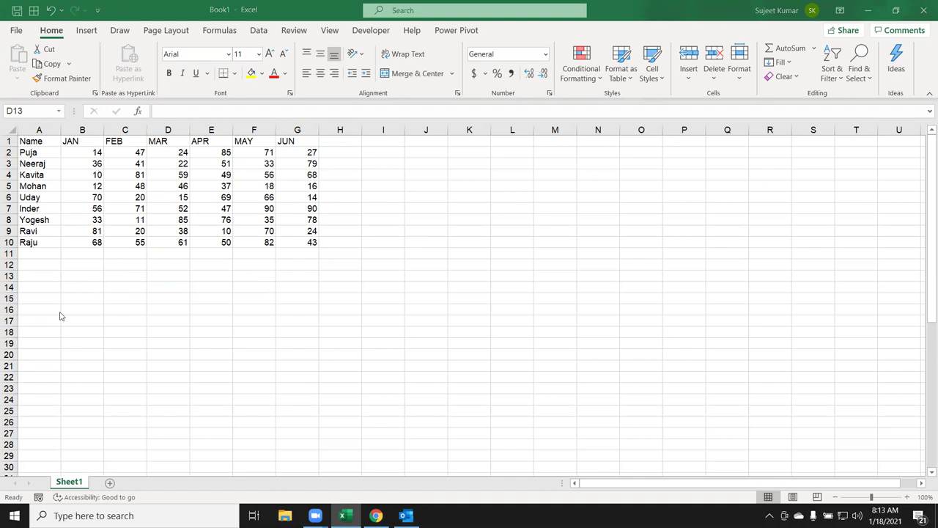
Step: Copy the header row A1:G1 (Name–JUN) into row 15
key("ctrl+Up")
key("ctrl+Home")
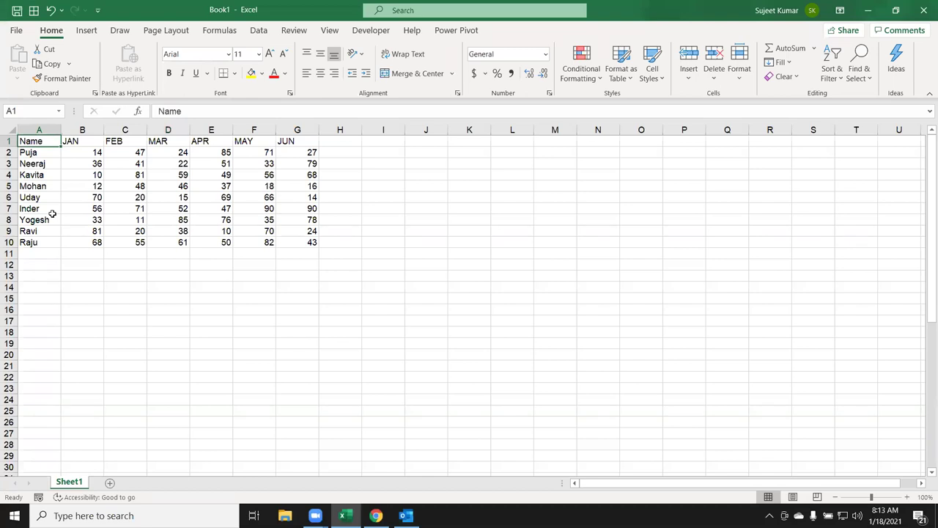
key("ctrl+shift+Right")
key("ctrl+c")
key("Down")
key("ctrl+Down")
key("Down")
Step: Enter 1 in A14 as the row selector
key("Down")
key("Down")
key("Down")
key("Down")
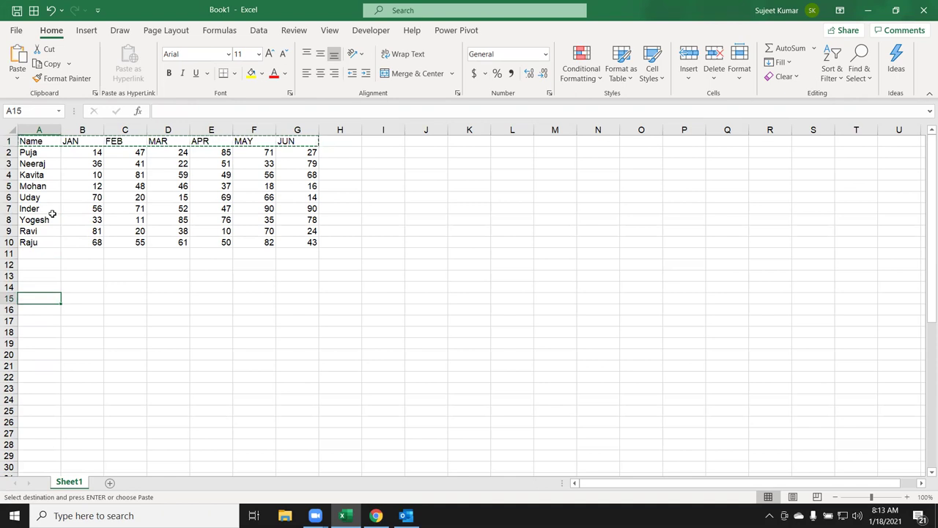
key("ctrl+v")
key("Escape")
key("Up")
type("1")
key("Return")
key("Down")
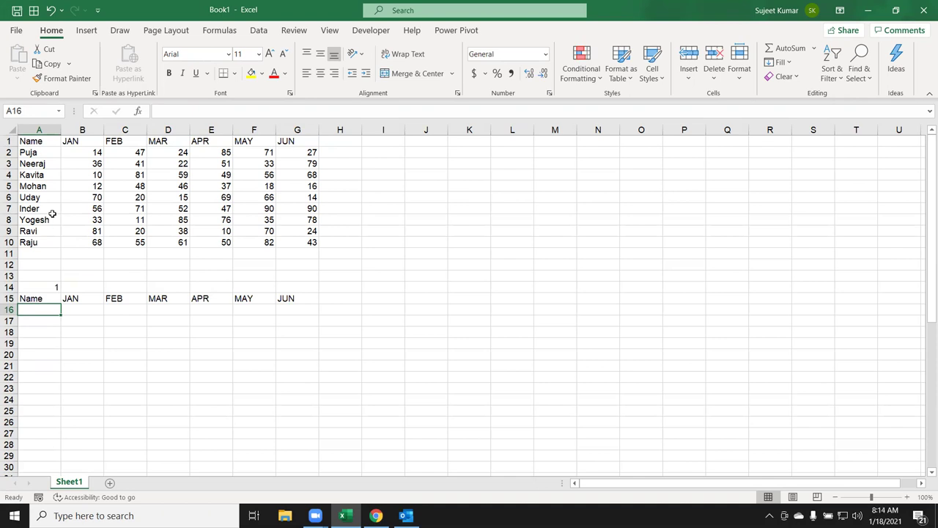
Step: Enter =OFFSET(A1,A14,0) in A16
type("=of")
key("Tab")
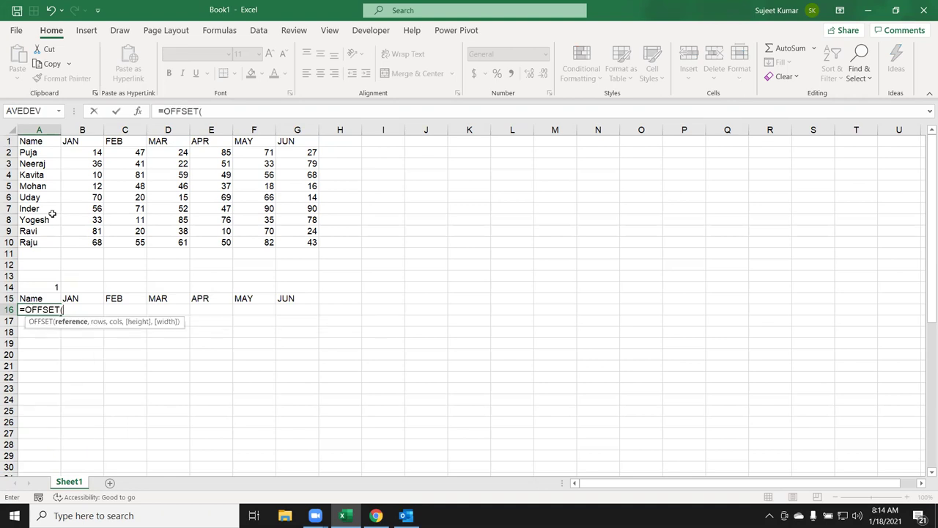
left_click(40, 144)
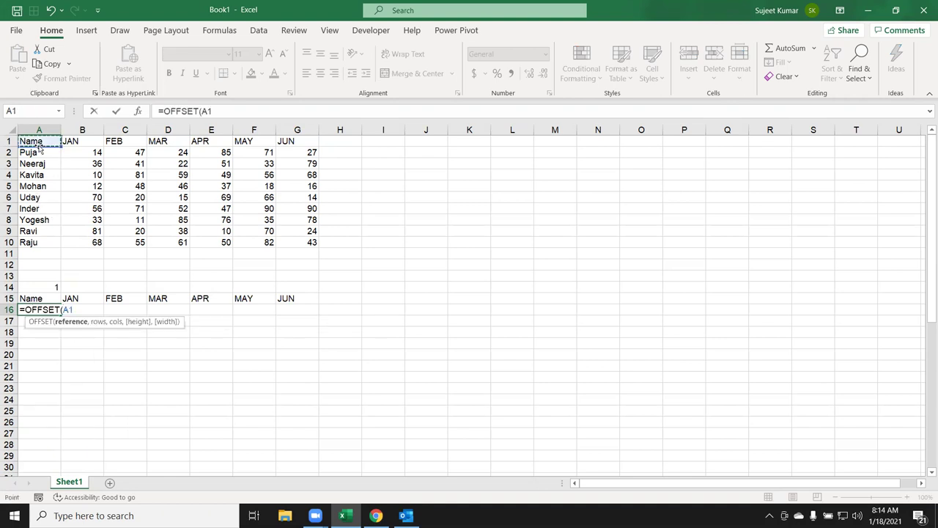
type(",")
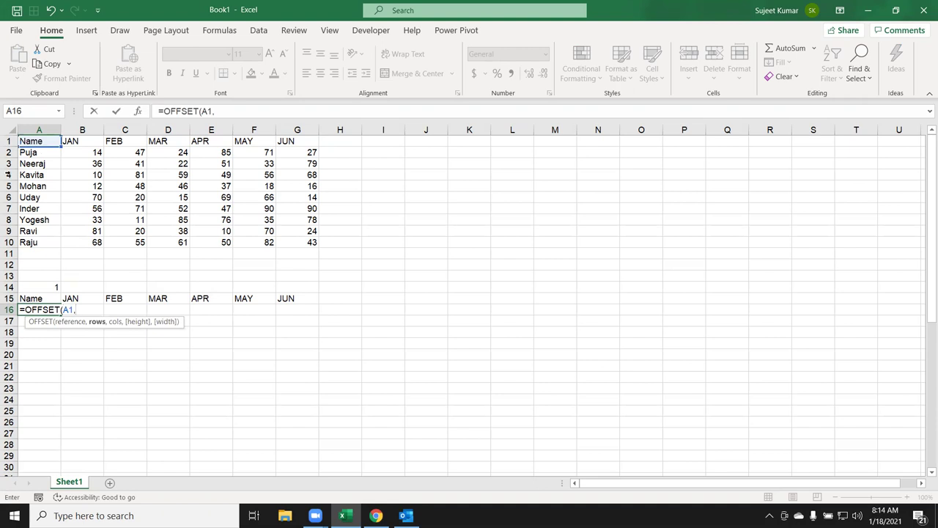
left_click(48, 285)
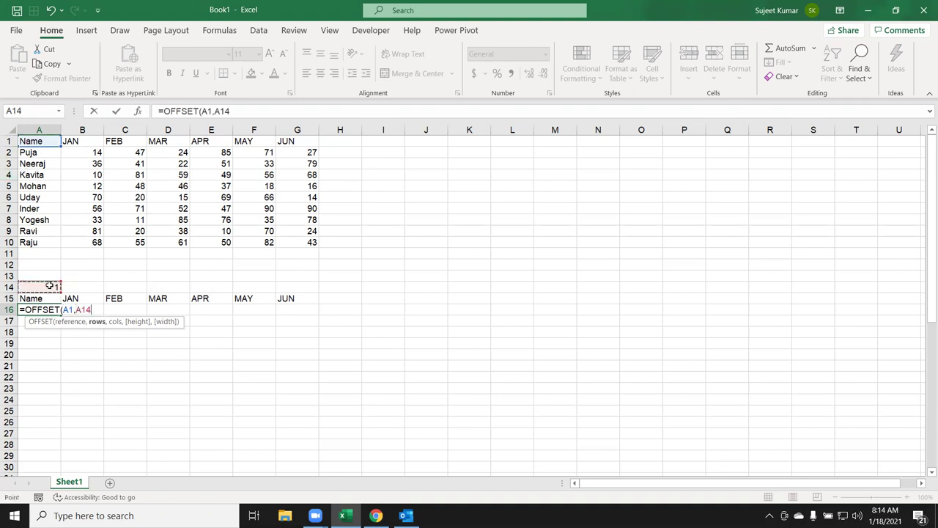
type(",0")
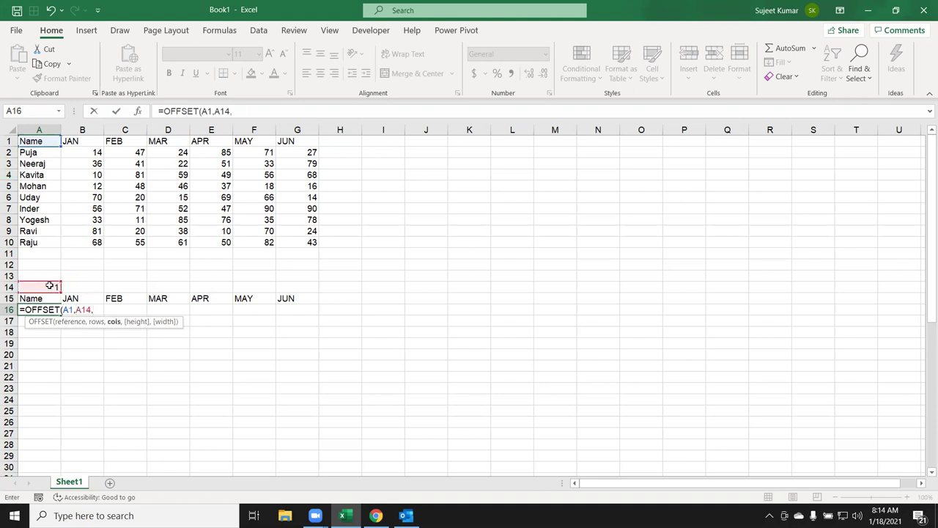
key("Return")
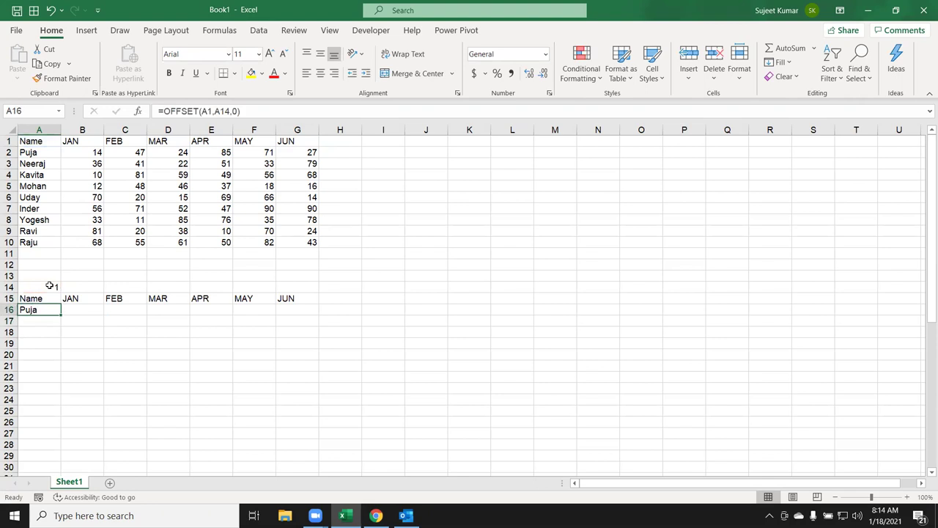
Step: Re-enter the OFFSET formula in A16 with A1 as the reference and 0 column offset
type("=o")
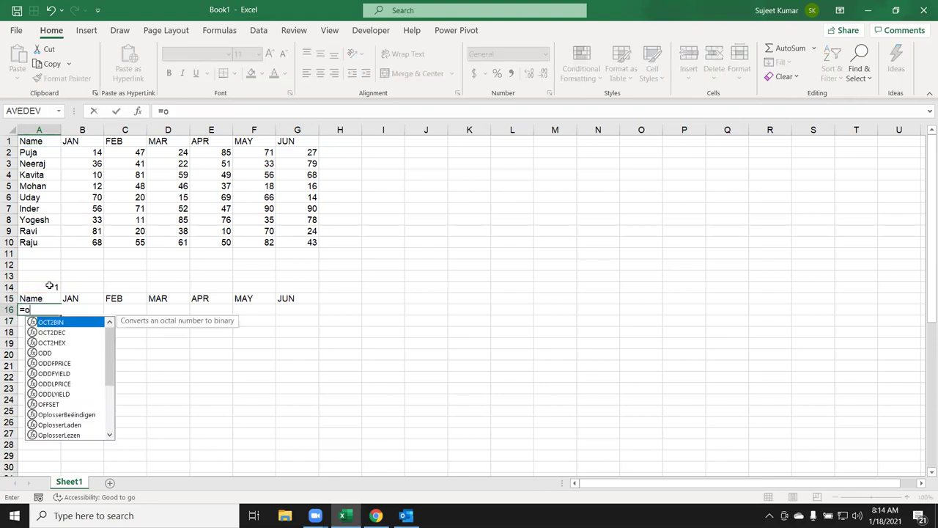
type("ff")
key("Tab")
left_click(25, 139)
type(",")
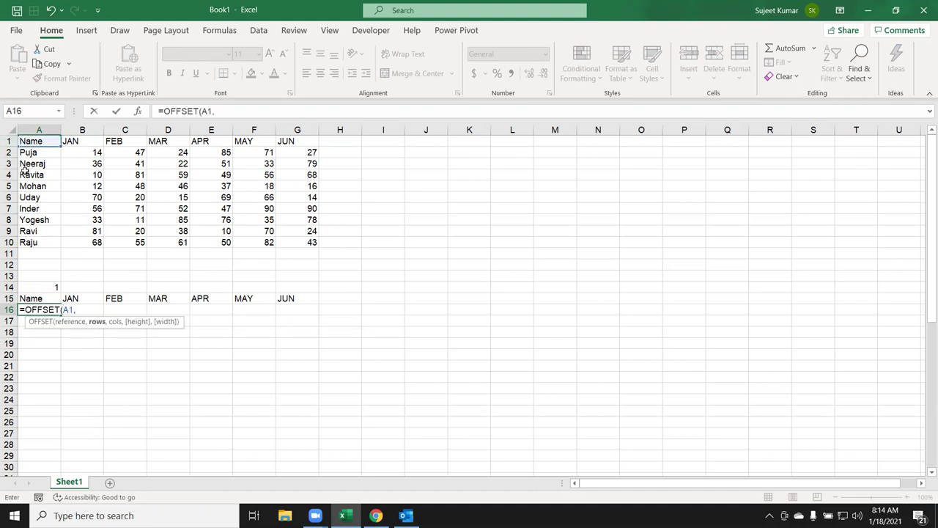
type(",0")
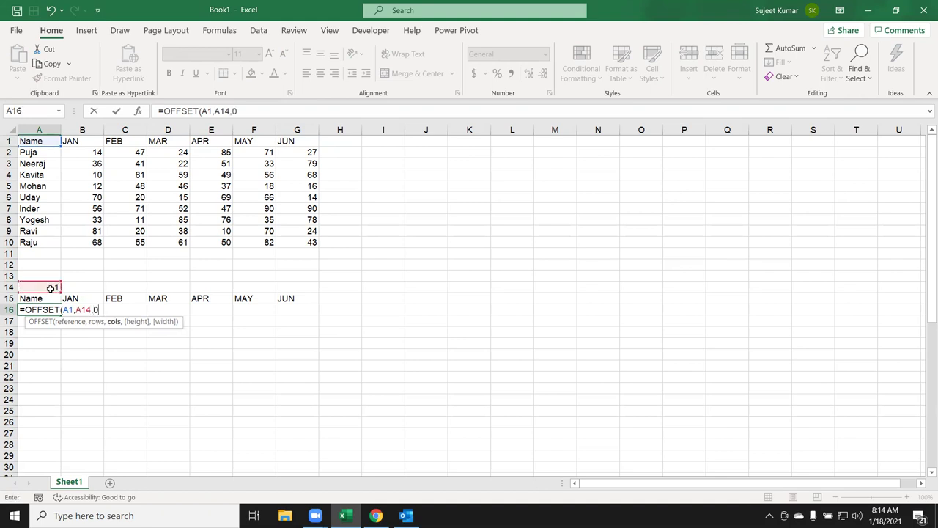
key("Return")
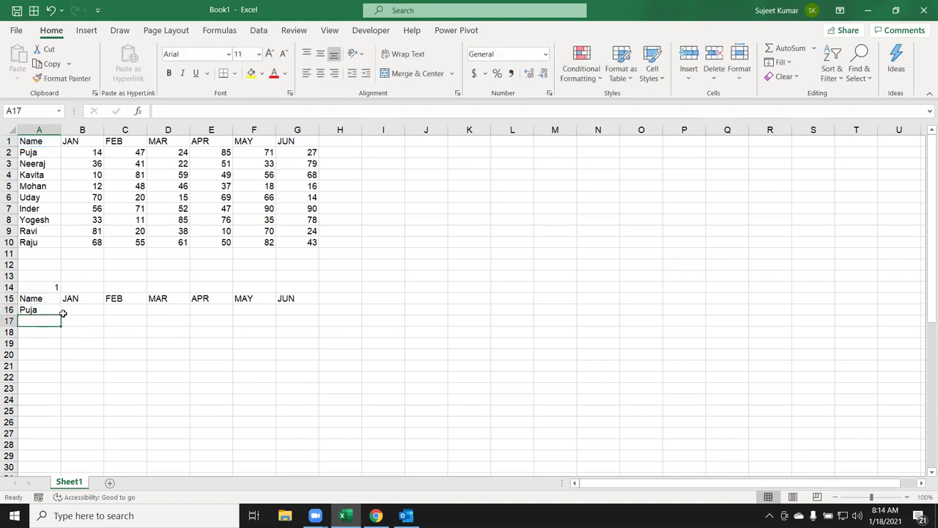
Step: Test the lookup by setting A14 to 2, then 3
left_click(57, 309)
left_click(53, 283)
type("2")
key("Return")
left_click(53, 283)
type("3")
key("Return")
Step: Make the A14 reference absolute so A16 reads =OFFSET(A1,$A$14,0)
key("Down")
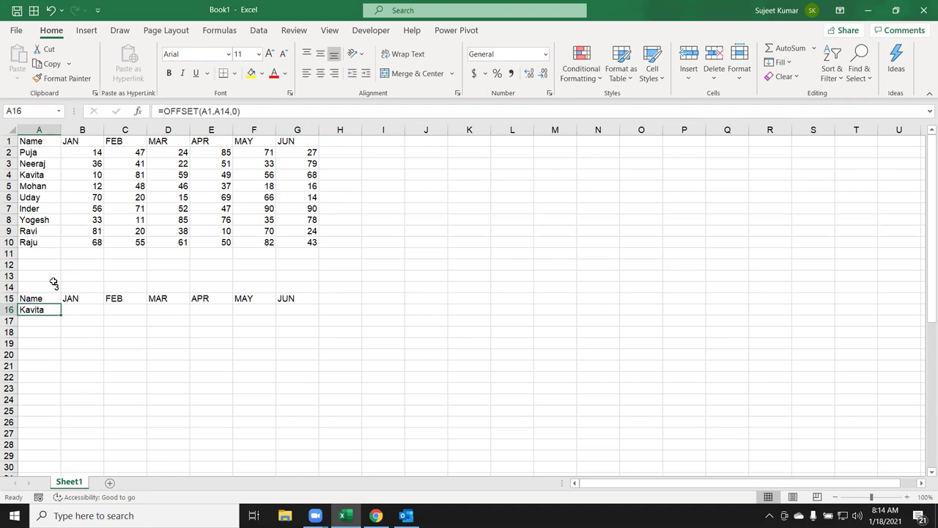
key("F2")
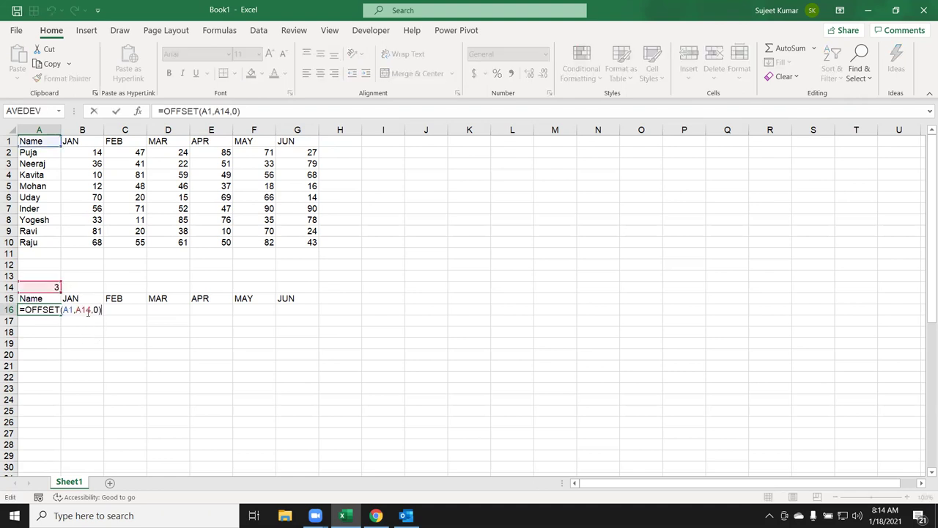
left_click(88, 311)
key("F4")
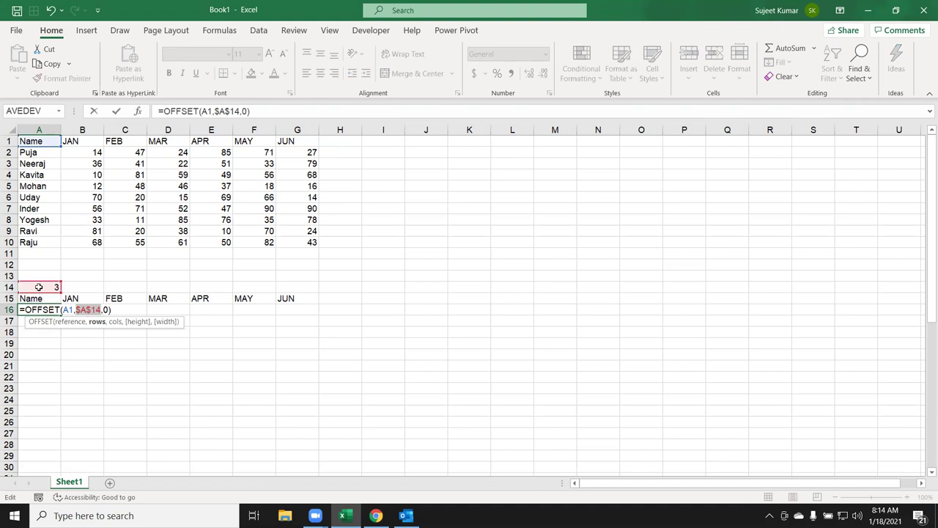
key("Return")
key("Up")
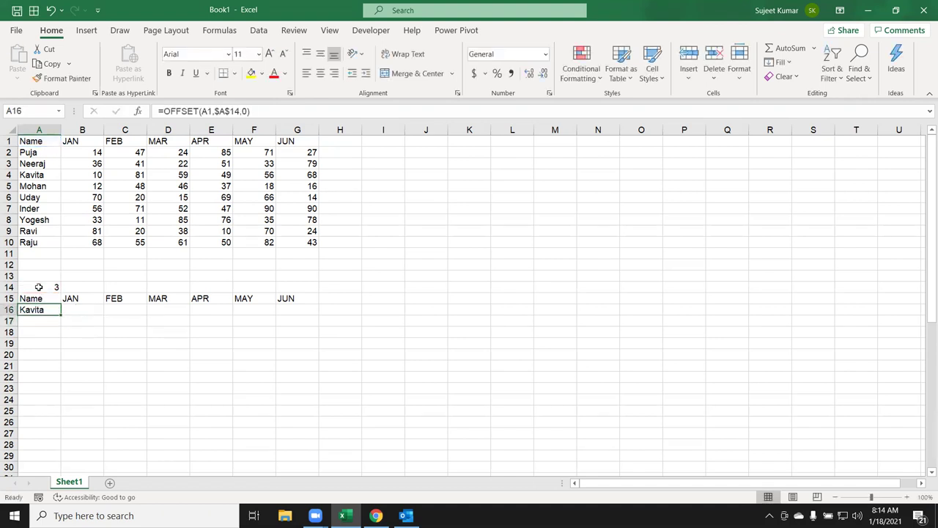
left_click(51, 317)
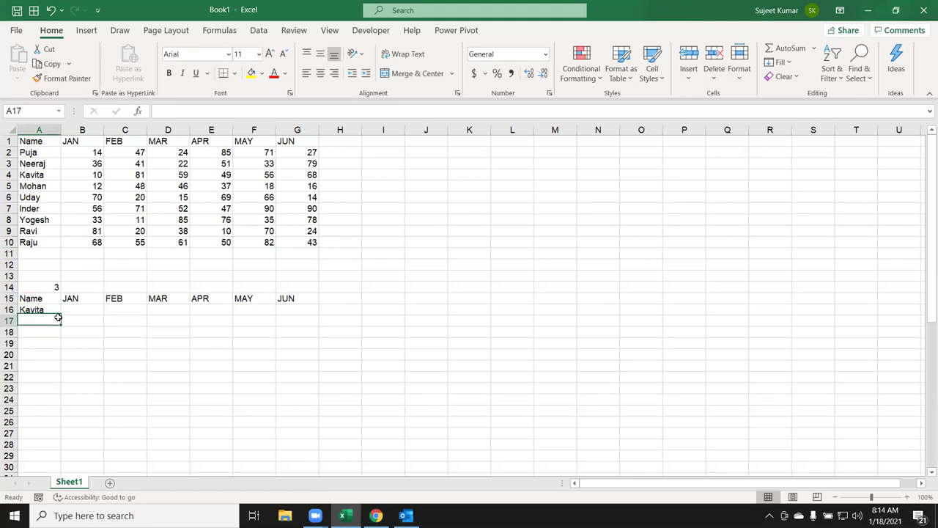
left_click(51, 310)
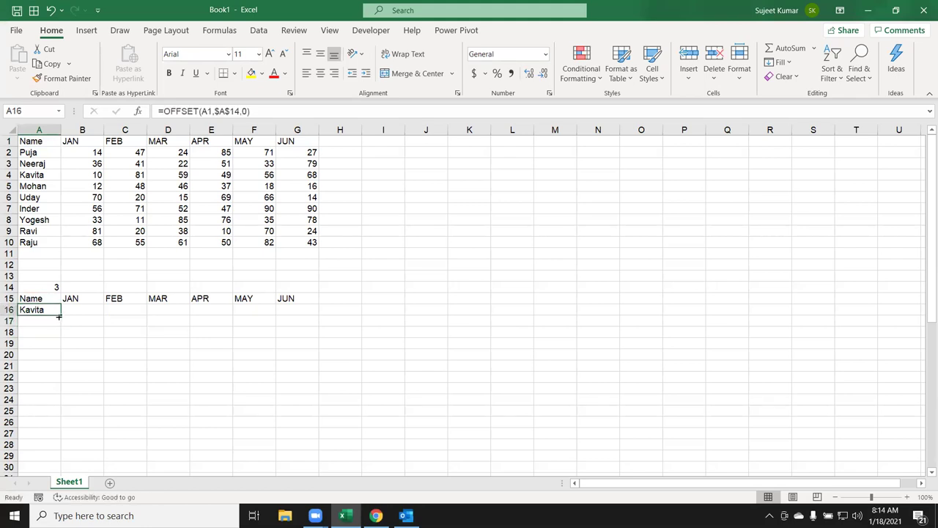
Step: Fill the A16 formula across to G16 and insert a clustered column chart of A15:G16
left_click_drag(62, 314, 301, 317)
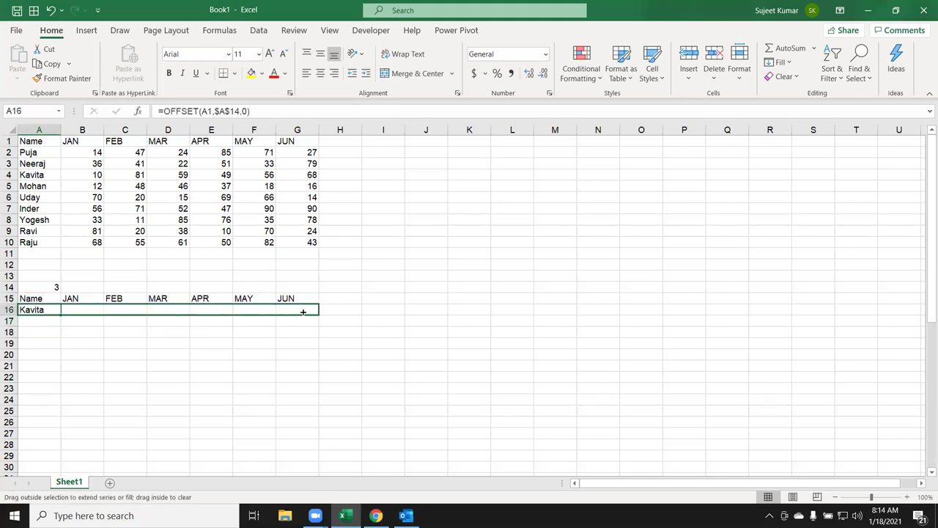
left_click_drag(44, 297, 168, 298)
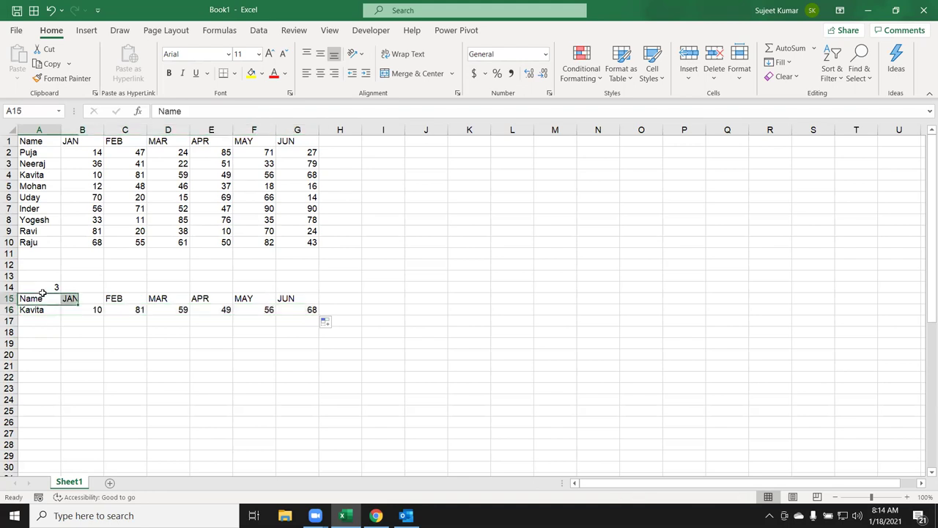
left_click_drag(44, 296, 301, 310)
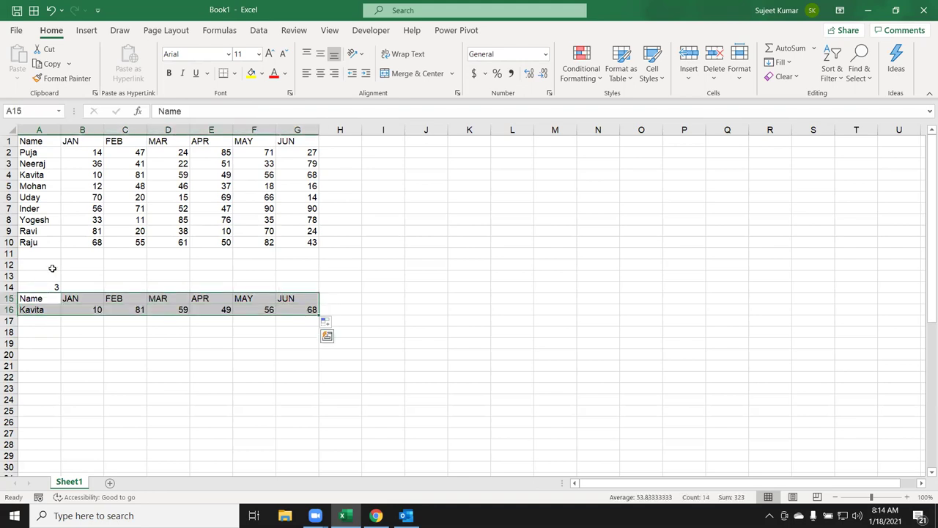
left_click(86, 33)
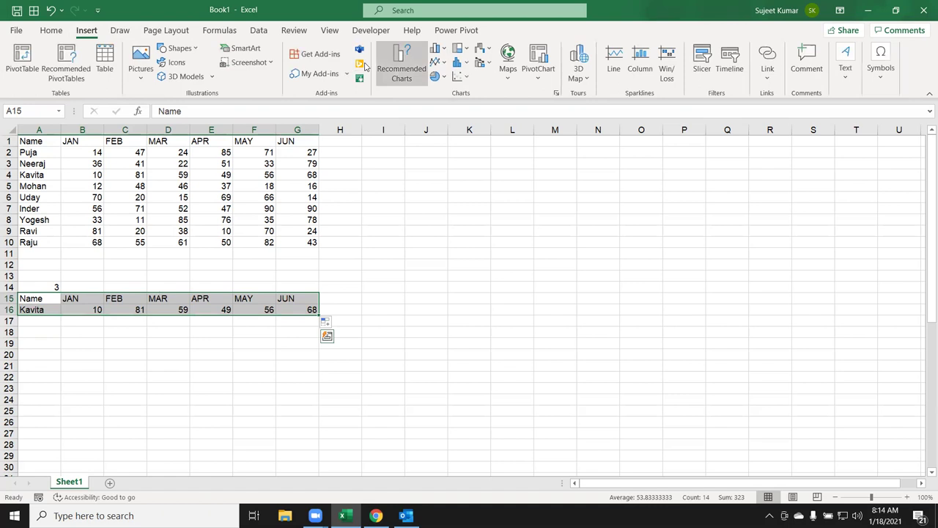
left_click(402, 62)
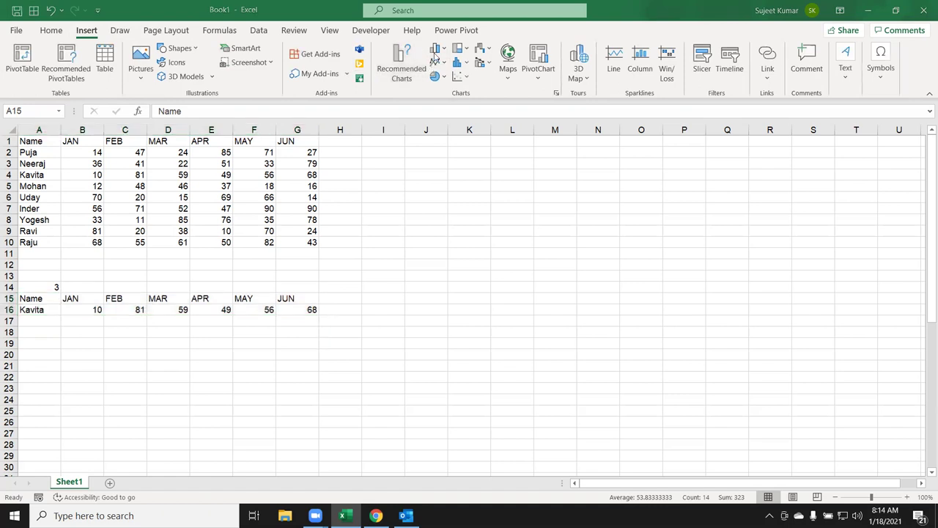
left_click(434, 57)
left_click(443, 92)
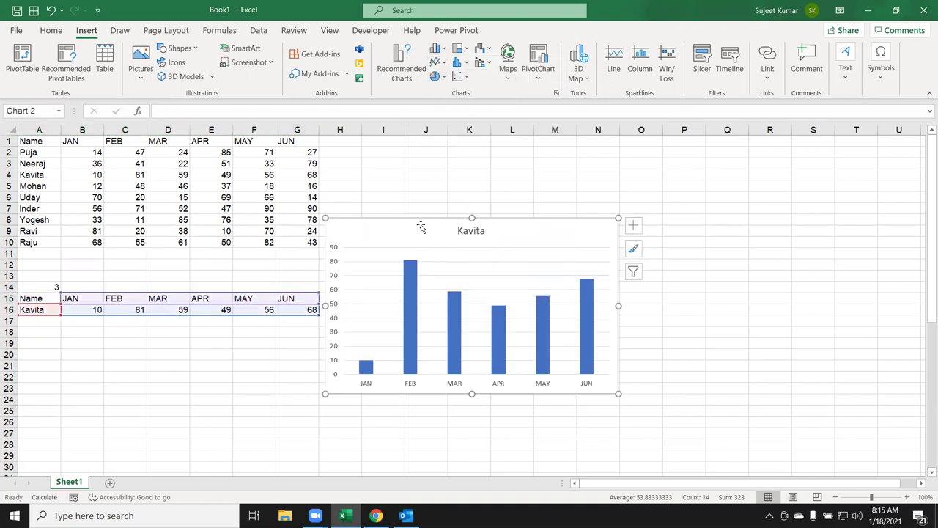
Step: Move the chart beside the data table and make it wider and shorter
left_click_drag(483, 210, 476, 133)
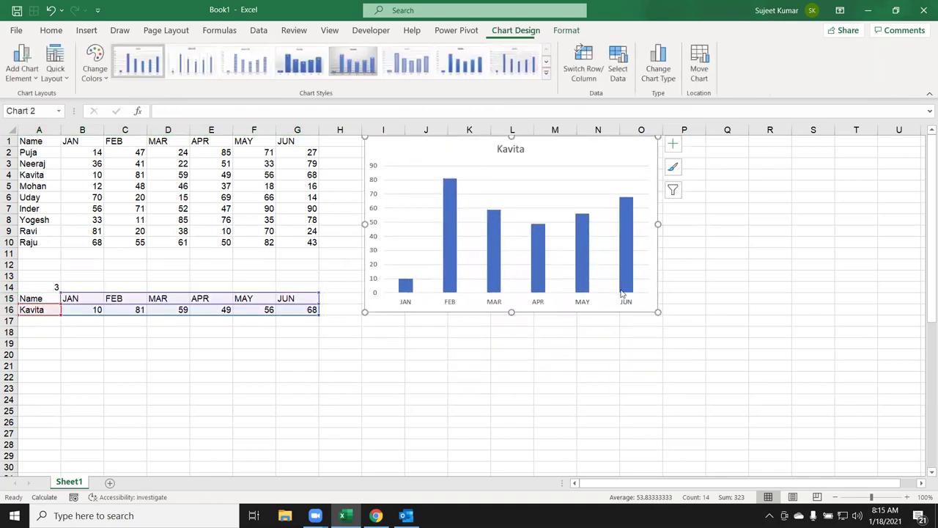
left_click_drag(657, 310, 738, 292)
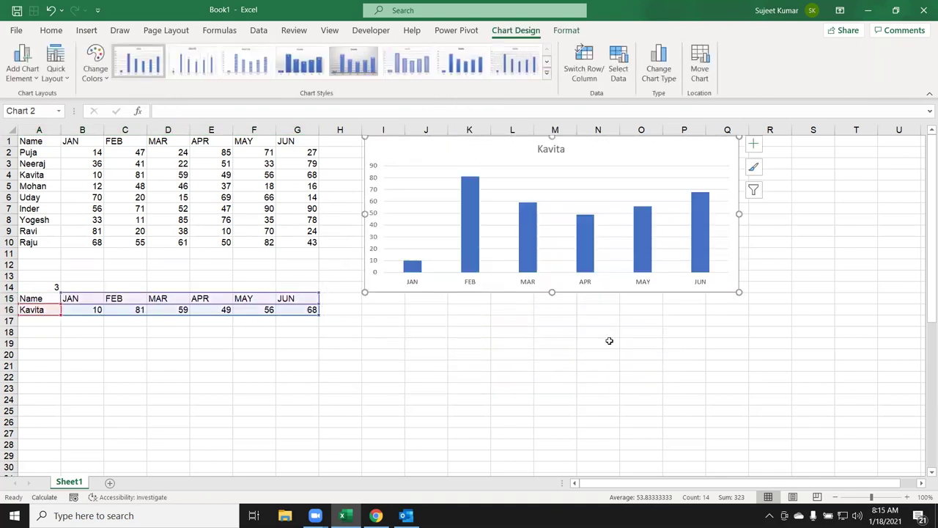
left_click(340, 387)
left_click(35, 285)
Step: Set A14 to 1, then 2 and 3 to show Neeraj and Kavita in row 16
type("1")
key("Return")
left_click(34, 284)
type("2")
key("Return")
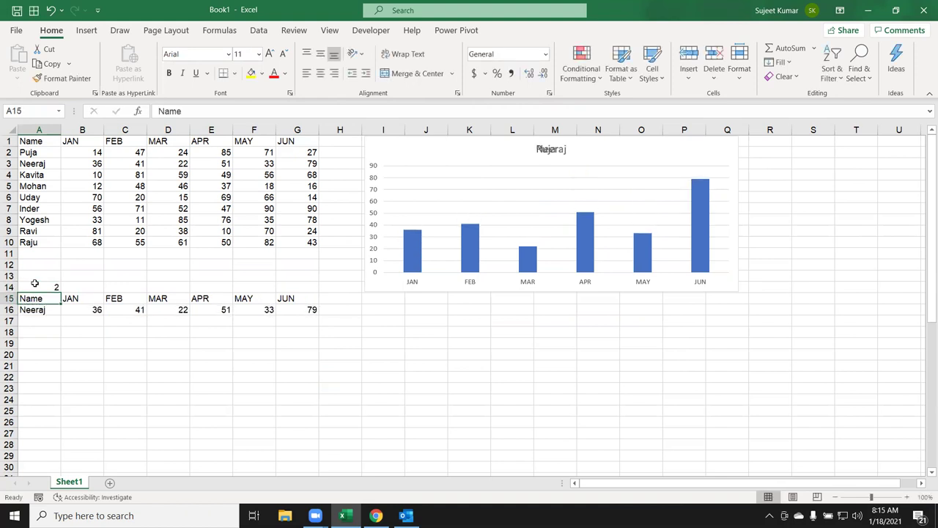
left_click(35, 283)
type("3")
key("Return")
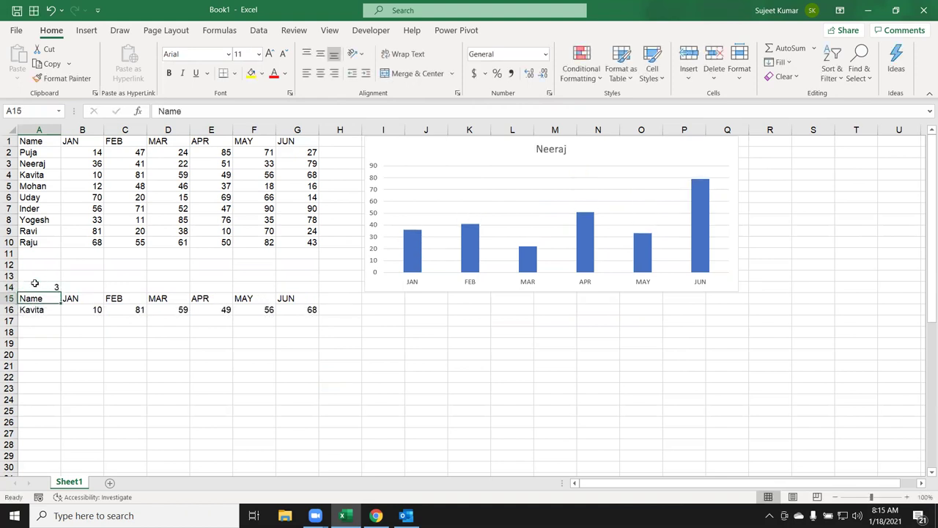
Step: Set A14 to 4 for Mohan, then back to 1 for Puja
left_click(34, 283)
type("4")
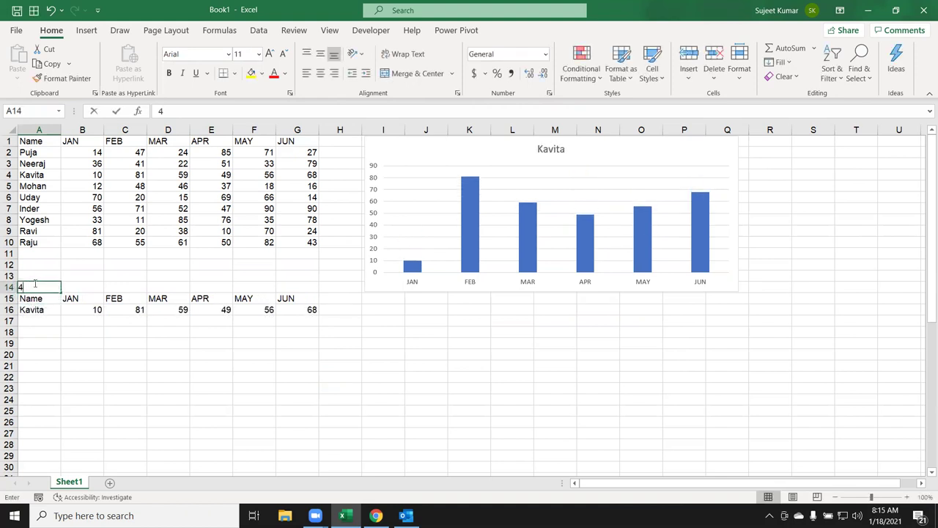
key("Return")
left_click(35, 283)
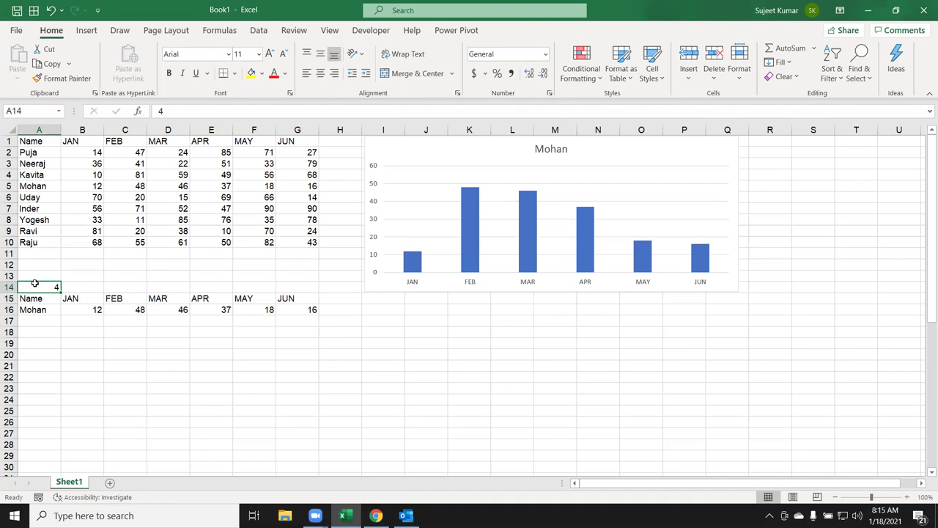
type("1")
key("Return")
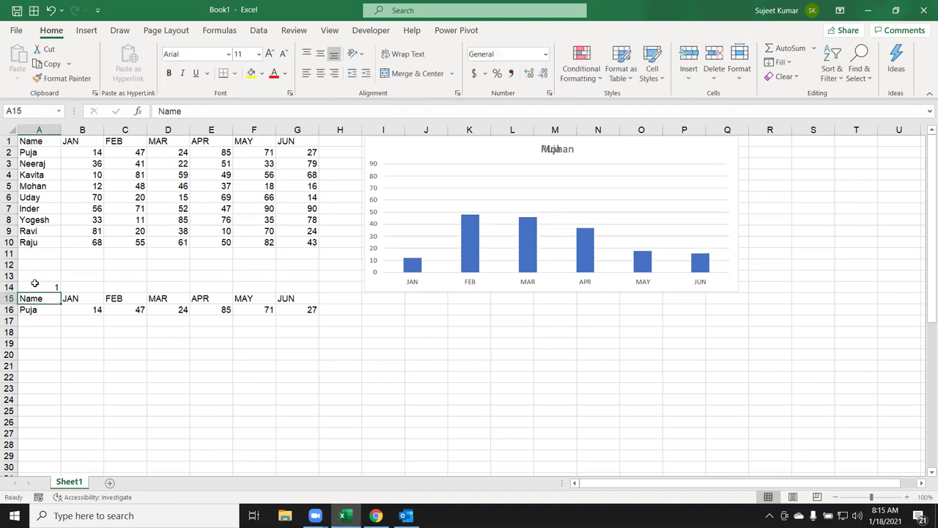
Step: Inspect the row 16 formulas through G16 and the source data A2:G10
key("Down")
key("Right")
key("Right")
key("Right")
key("Right")
key("Right")
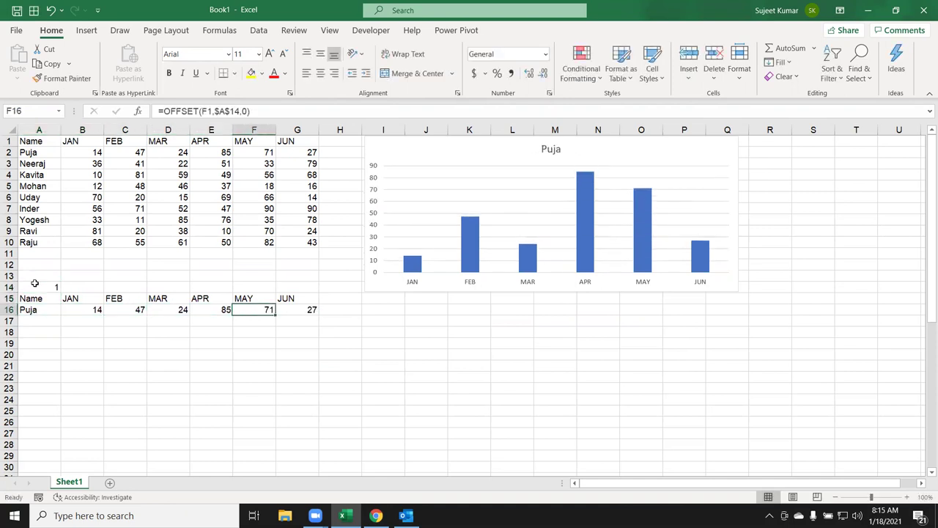
key("Right")
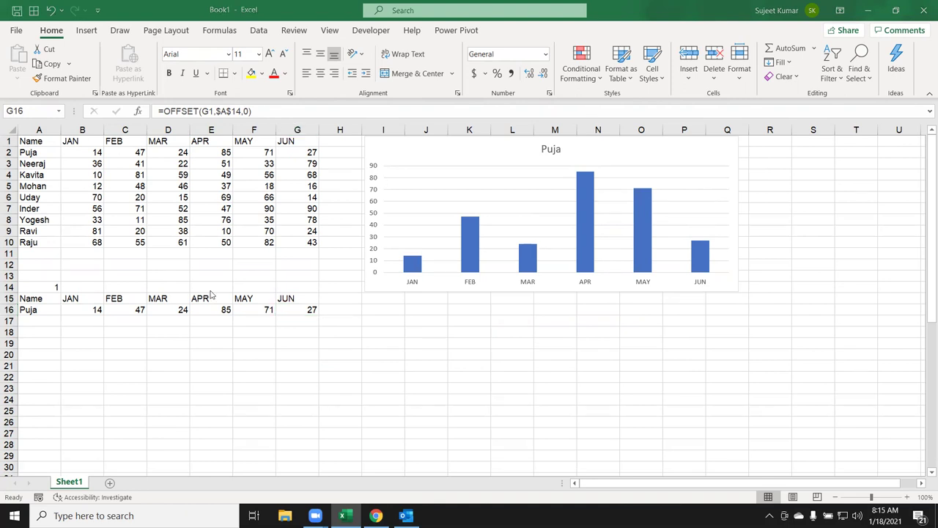
key("Left")
key("Left")
key("Left")
key("Left")
key("Left")
left_click(38, 310)
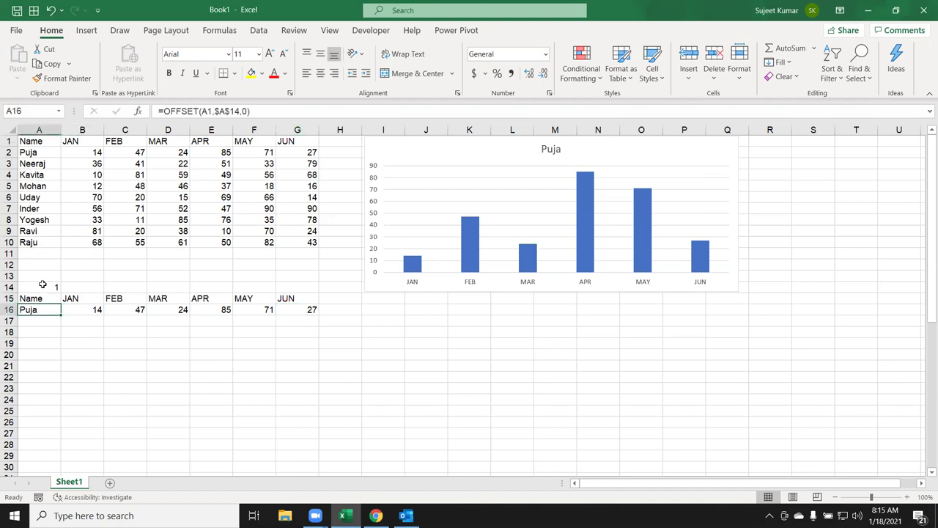
left_click_drag(49, 152, 284, 240)
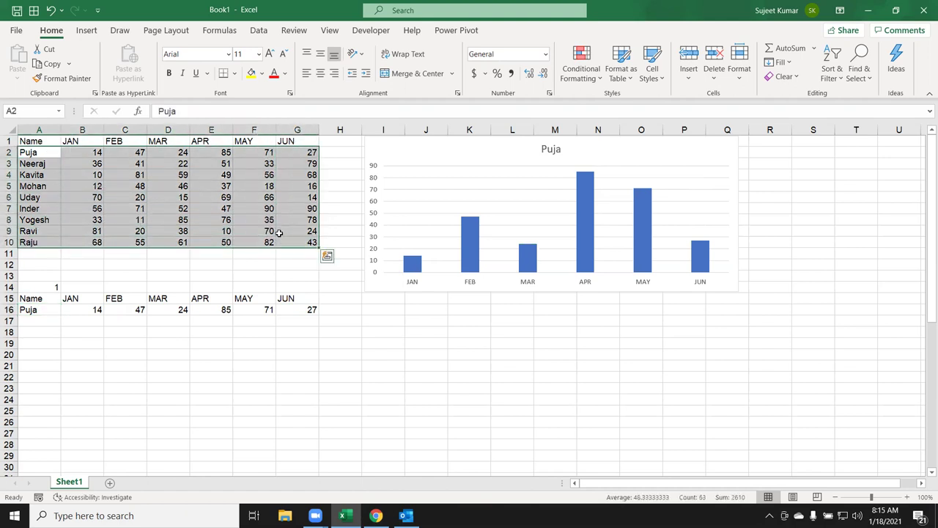
left_click(47, 311)
left_click(48, 290)
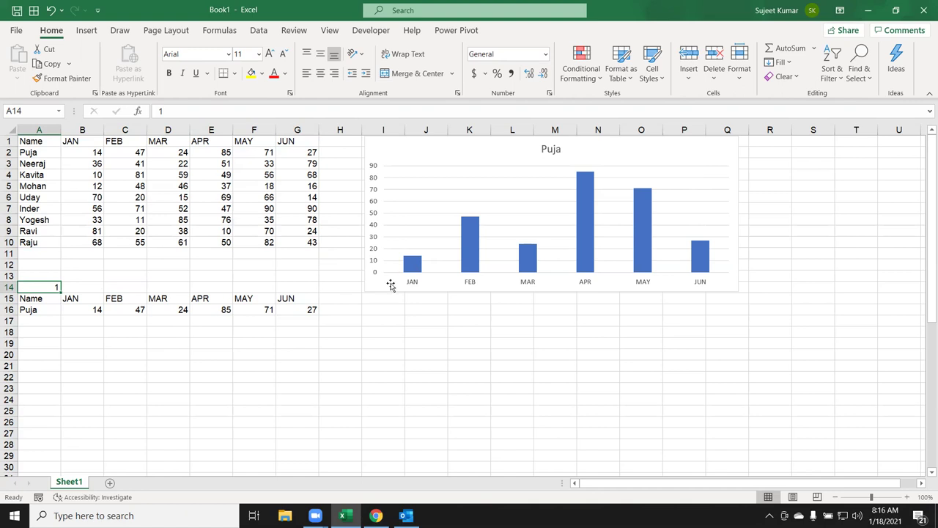
Step: Insert a Combo Box form control from the Developer tab into the chart's top-left corner
left_click_drag(385, 285, 377, 293)
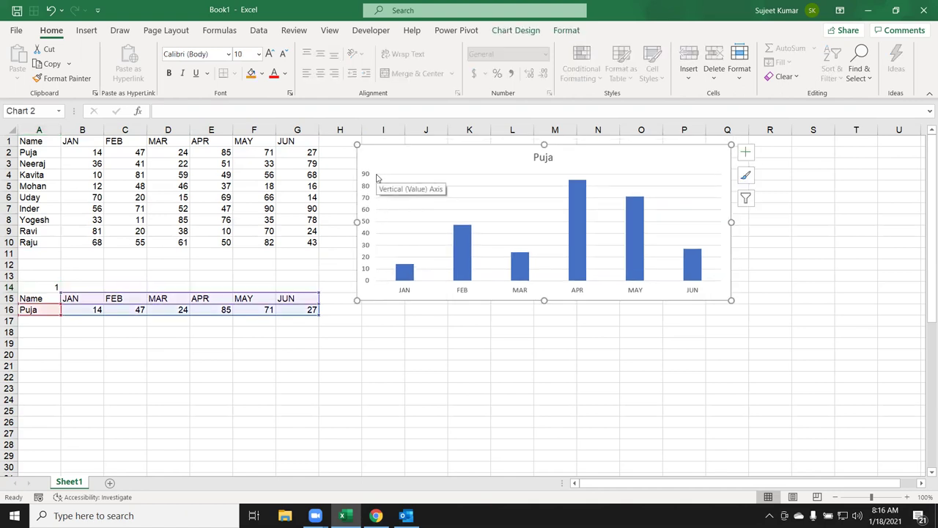
left_click(371, 30)
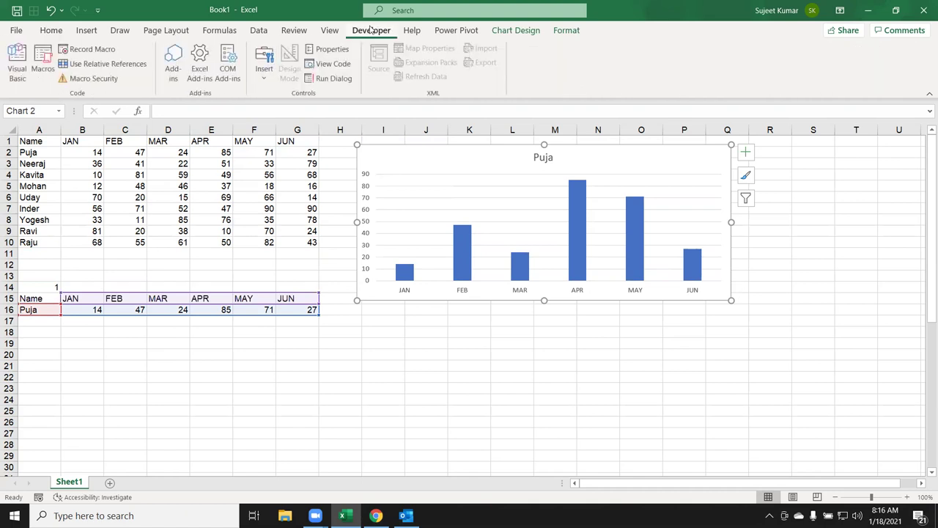
left_click(263, 76)
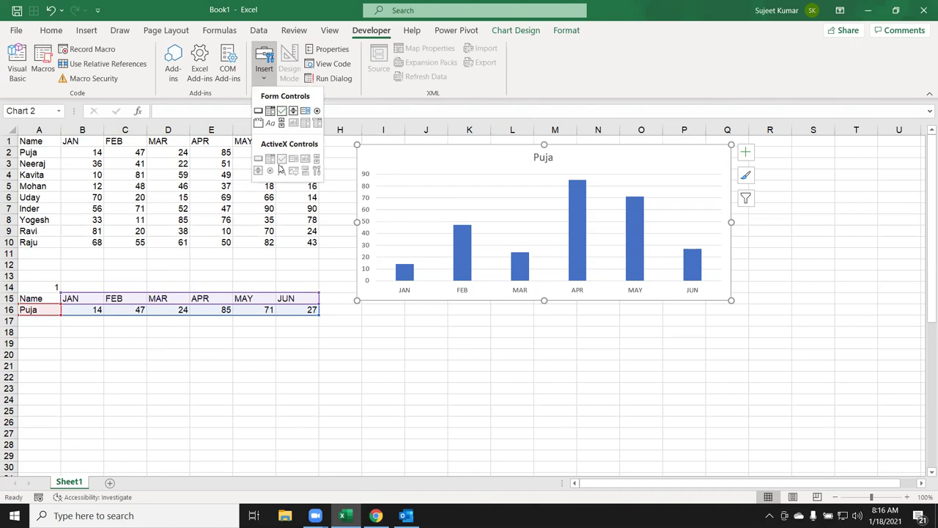
left_click(410, 342)
left_click(410, 341)
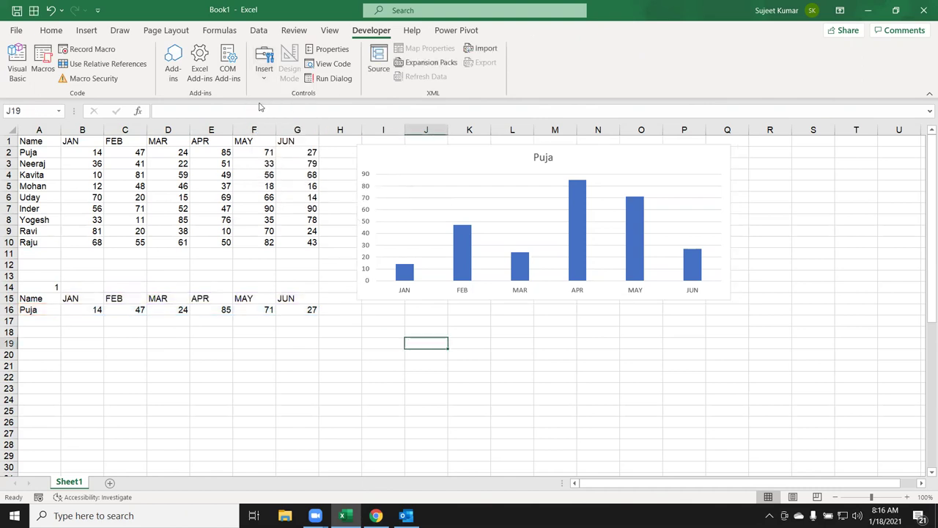
left_click(264, 62)
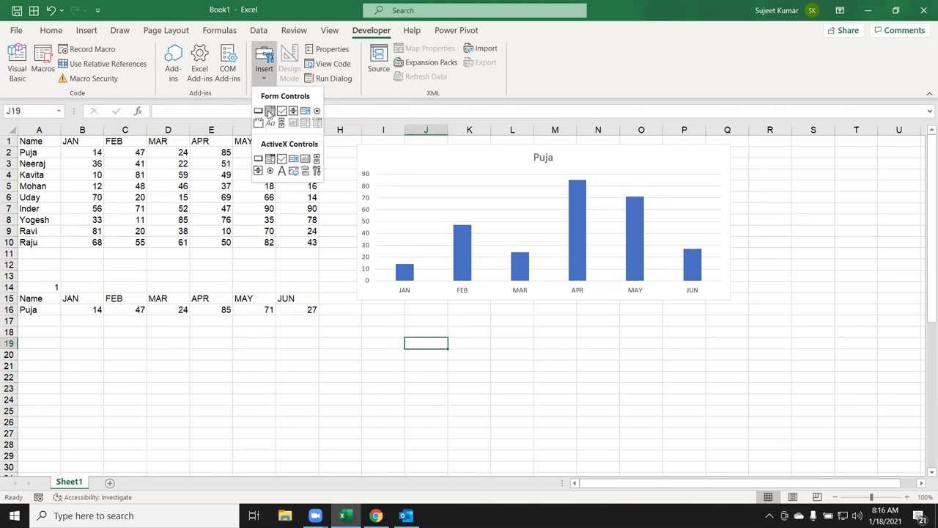
left_click(269, 112)
left_click_drag(368, 147, 463, 166)
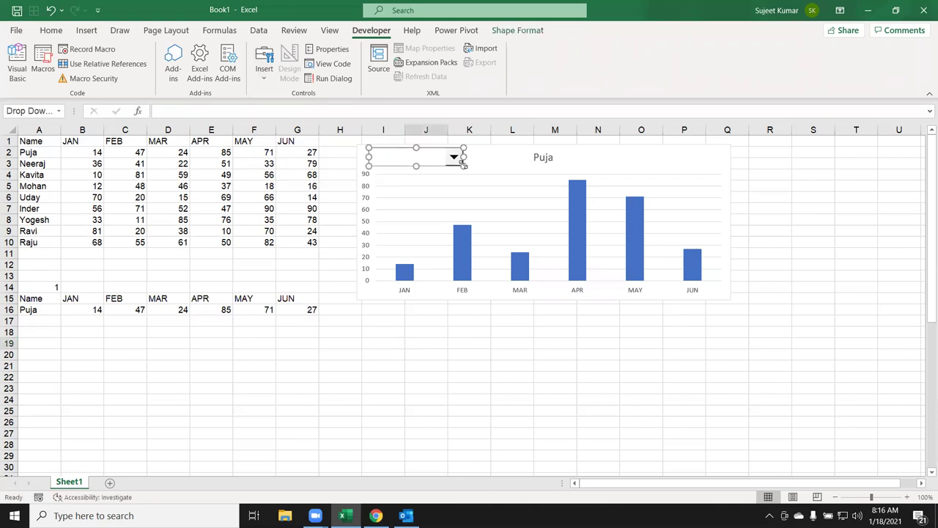
Step: In Format Control, set the combo box input range to $A$2:$A$10 and cell link to $A$14
left_click(486, 158)
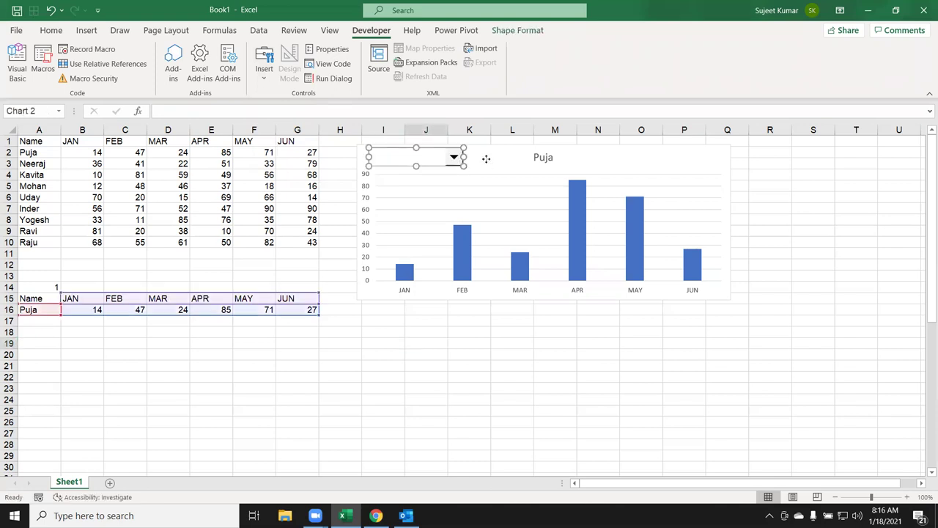
right_click(408, 160)
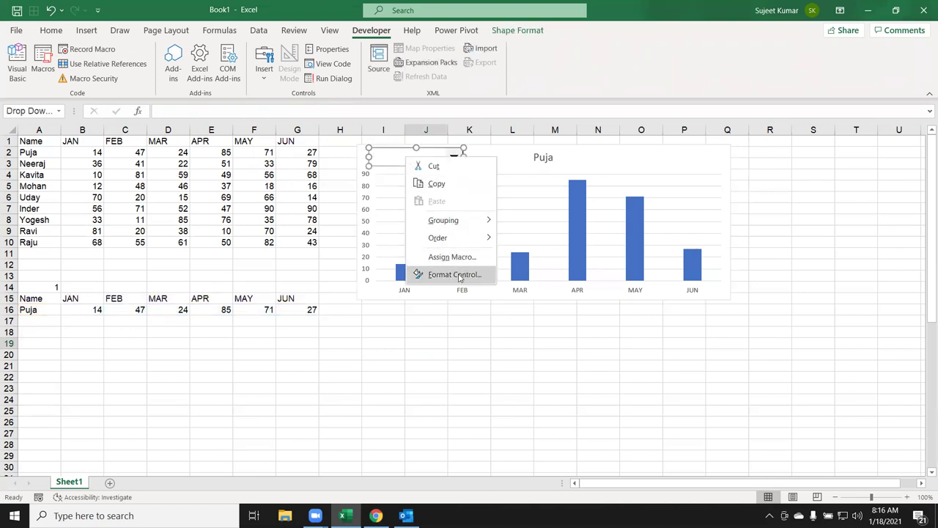
left_click(460, 276)
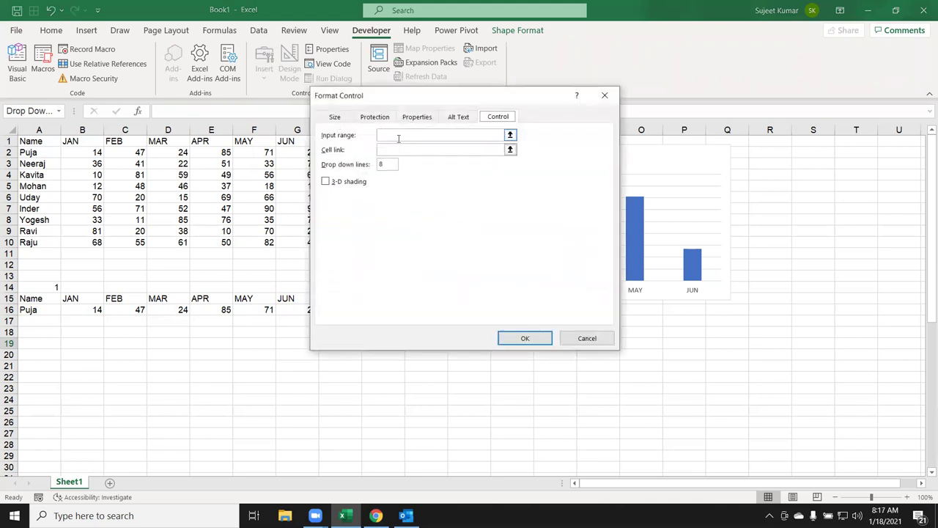
left_click(400, 136)
left_click_drag(35, 152, 38, 241)
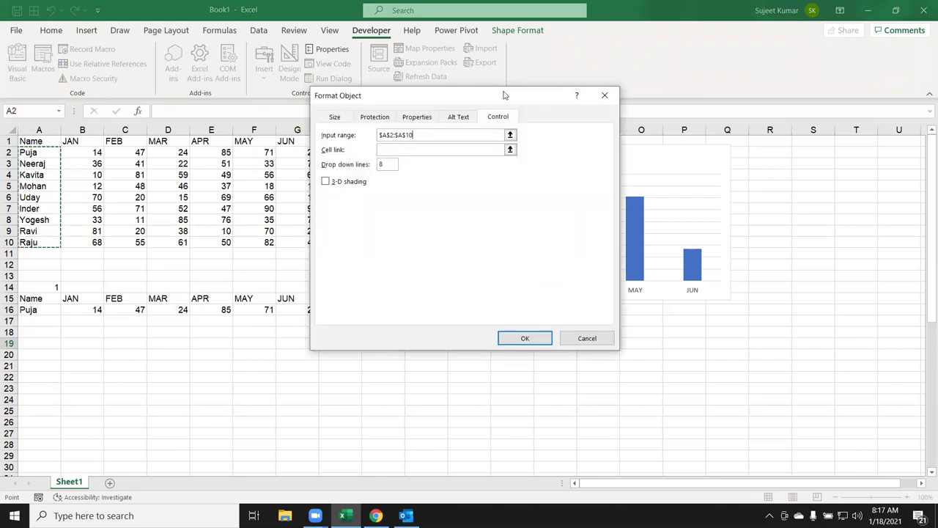
left_click_drag(493, 100, 705, 96)
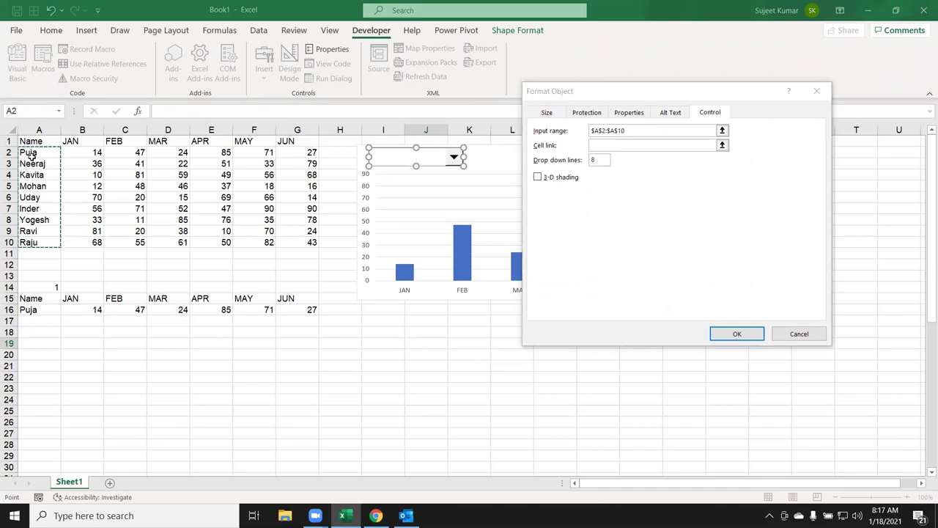
left_click(597, 144)
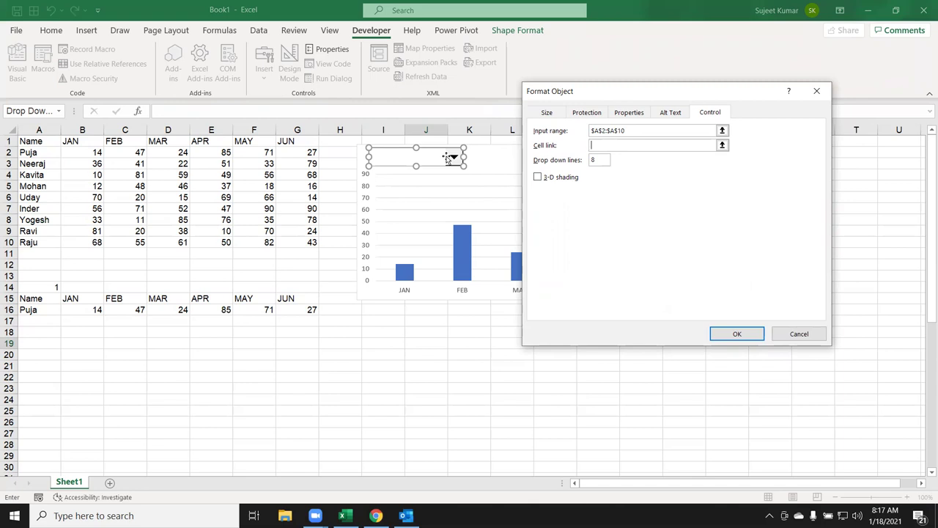
left_click(42, 287)
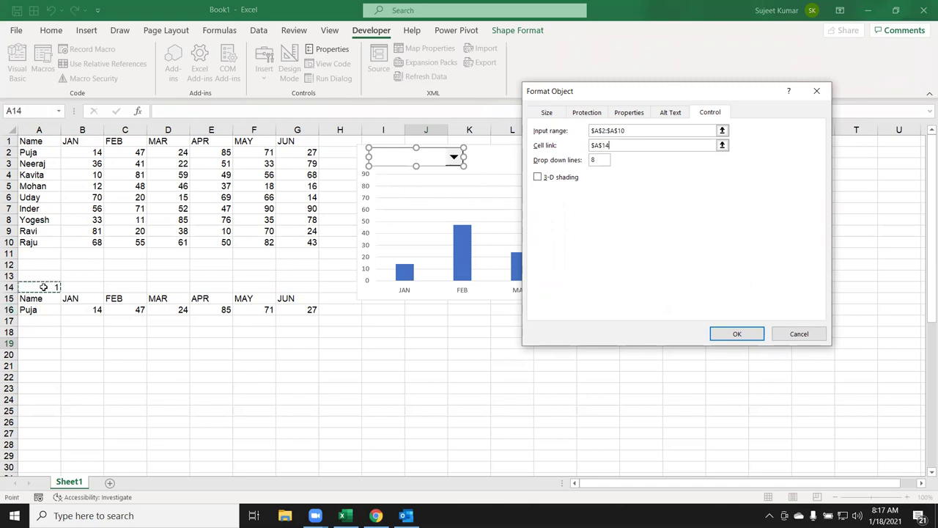
left_click(732, 335)
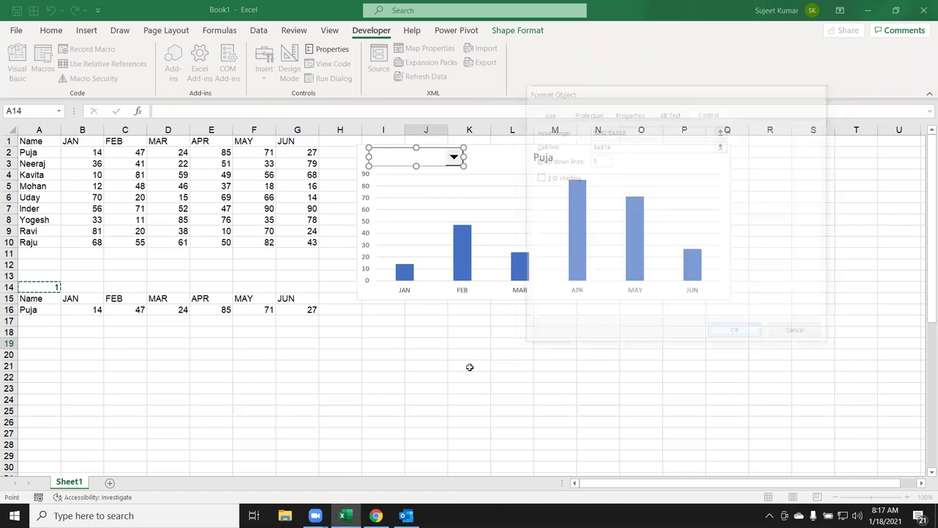
left_click(209, 364)
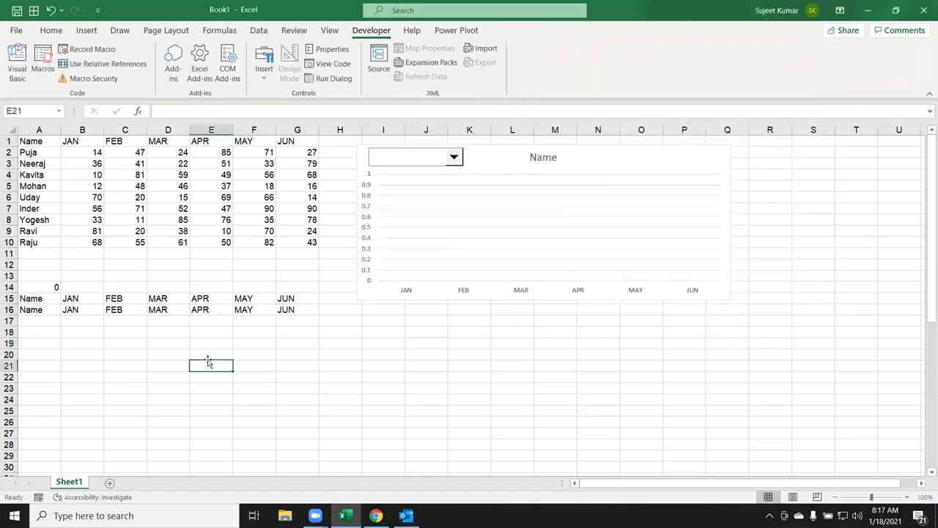
Step: Pick Puja from the drop-down and check row 16 and the index in A14
left_click(454, 157)
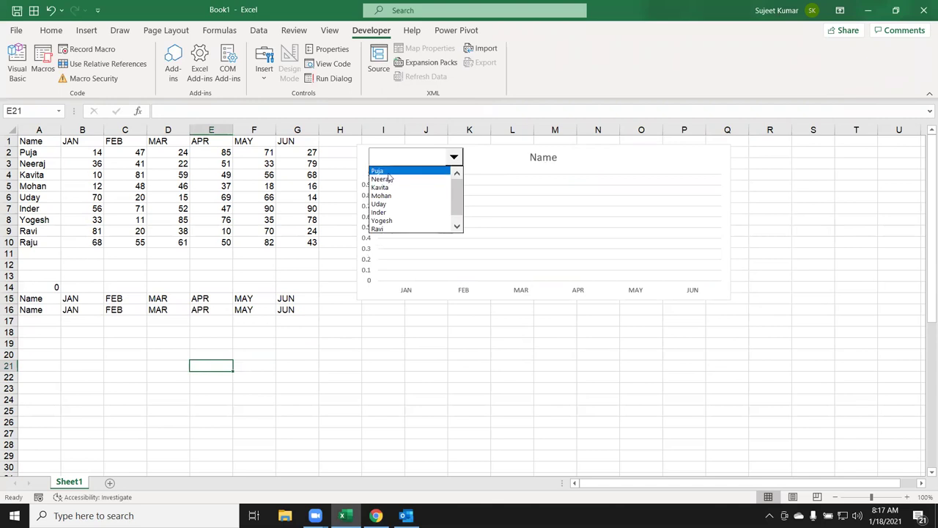
left_click(45, 287)
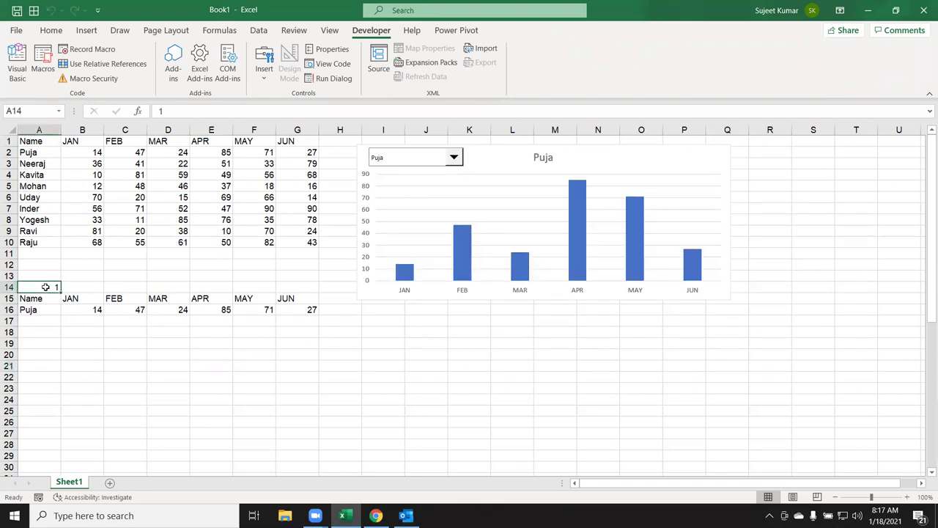
mouse_move(31, 309)
left_mouse_down()
mouse_move(129, 301)
mouse_move(307, 309)
left_mouse_up()
left_click(38, 285)
Step: Switch the drop-down to Neeraj, then Mohan, and view A16's OFFSET formula
left_click(454, 157)
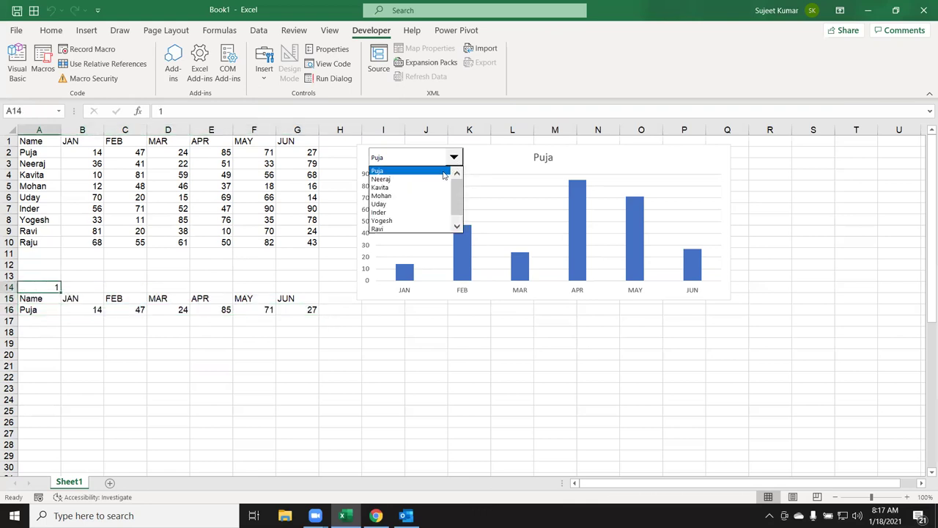
left_click(424, 184)
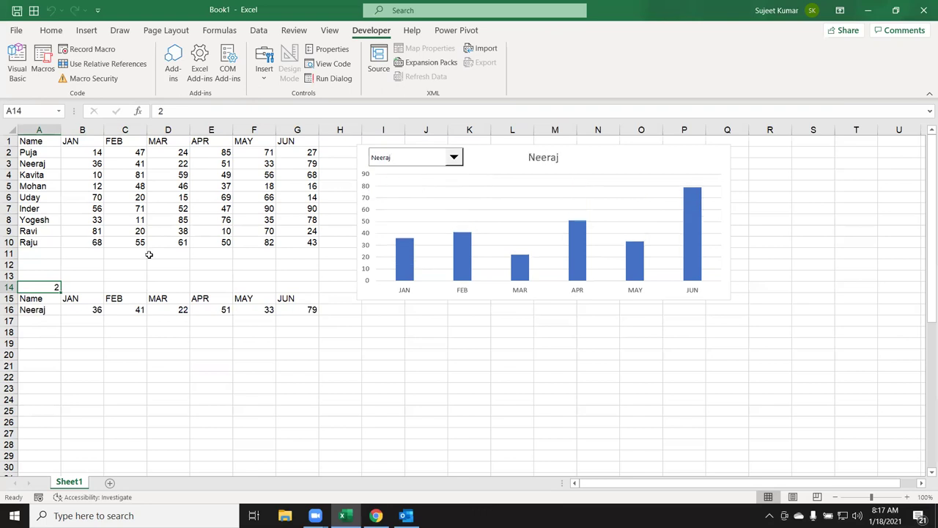
left_click(454, 157)
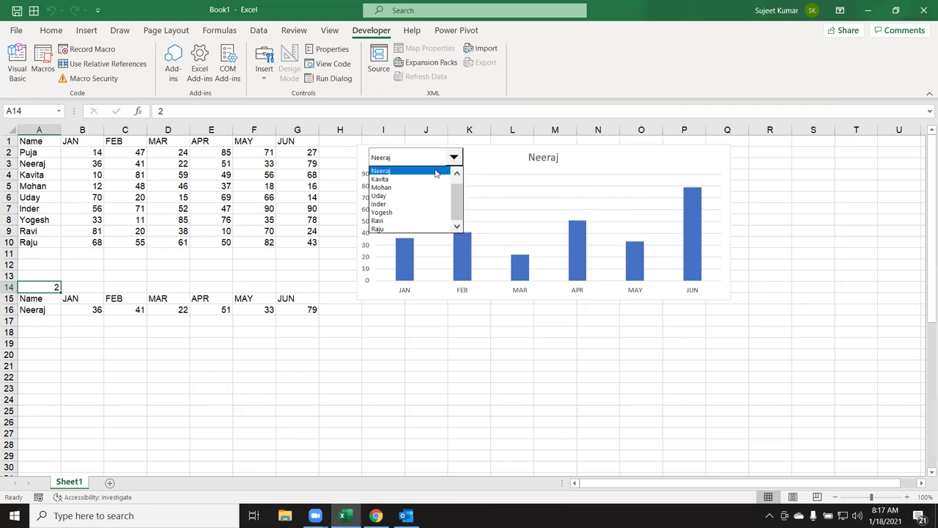
left_click(415, 189)
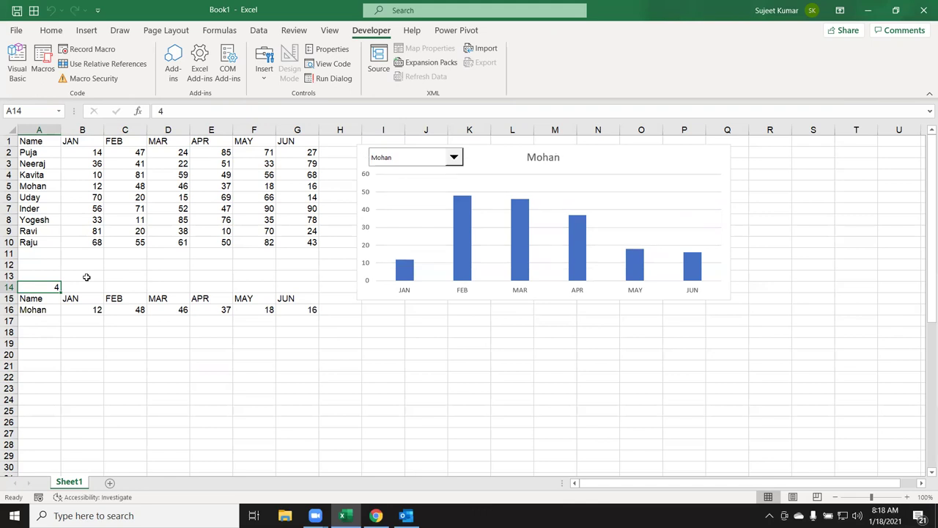
left_click(35, 307)
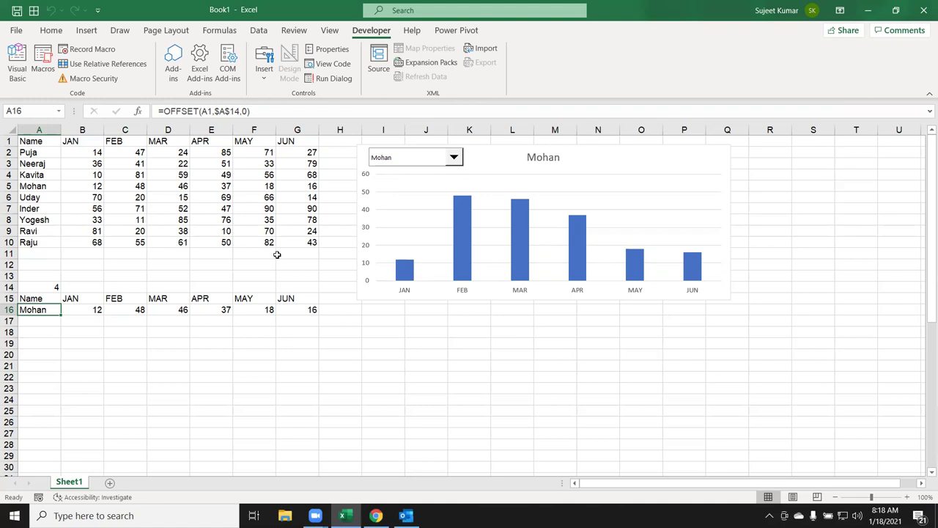
Step: Enter 1 in A14 so Puja becomes the chosen name again
left_click(267, 81)
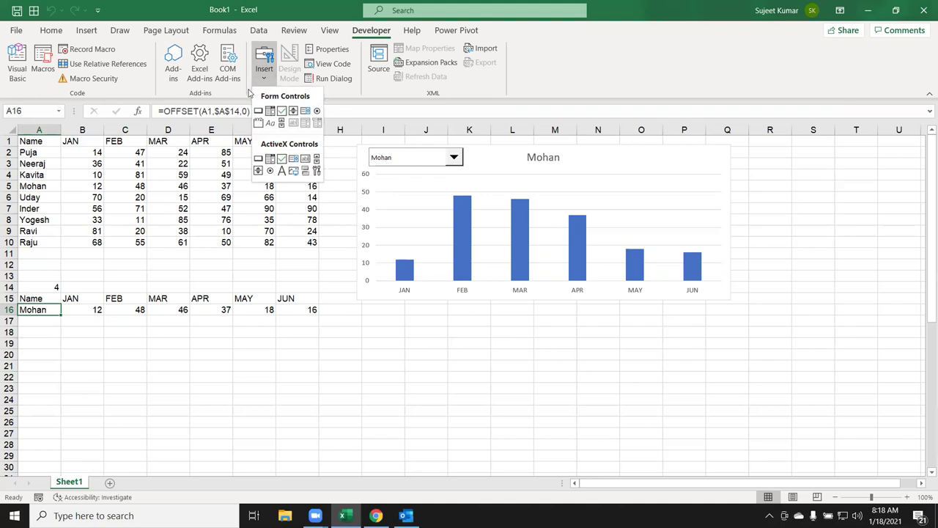
left_click(431, 166)
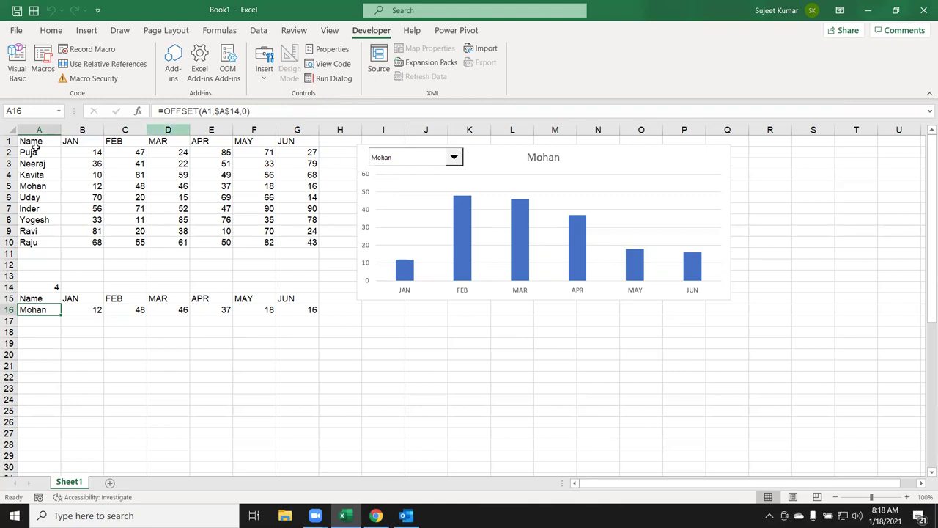
mouse_move(33, 141)
left_mouse_down()
mouse_move(263, 231)
mouse_move(322, 236)
left_mouse_up()
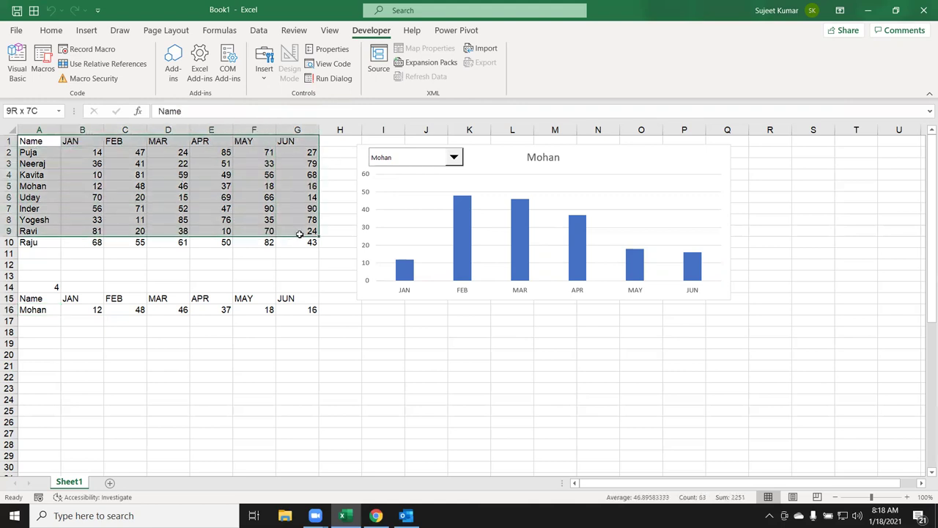
left_click(54, 287)
type("1")
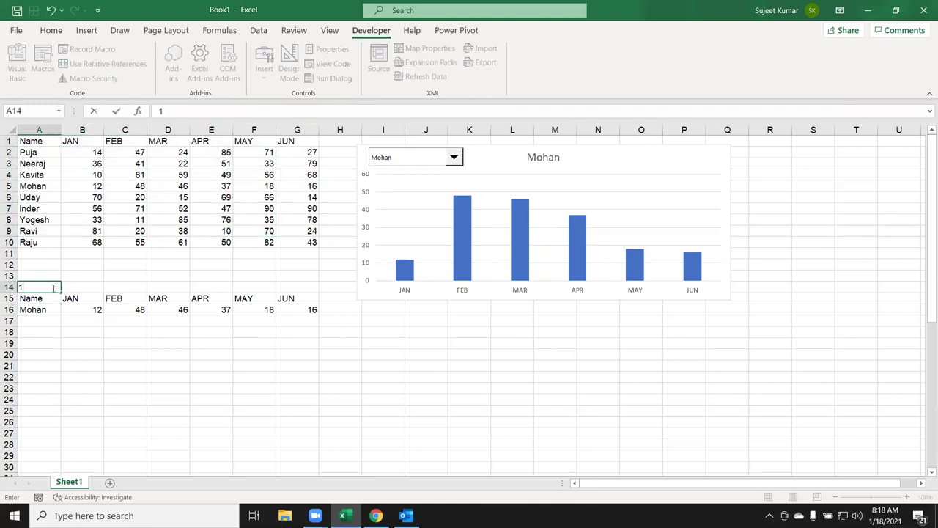
key("Return")
Step: Review the OFFSET lookup formulas in rows 15–16 against the names in the data table
left_click(42, 310)
left_click_drag(42, 309, 312, 298)
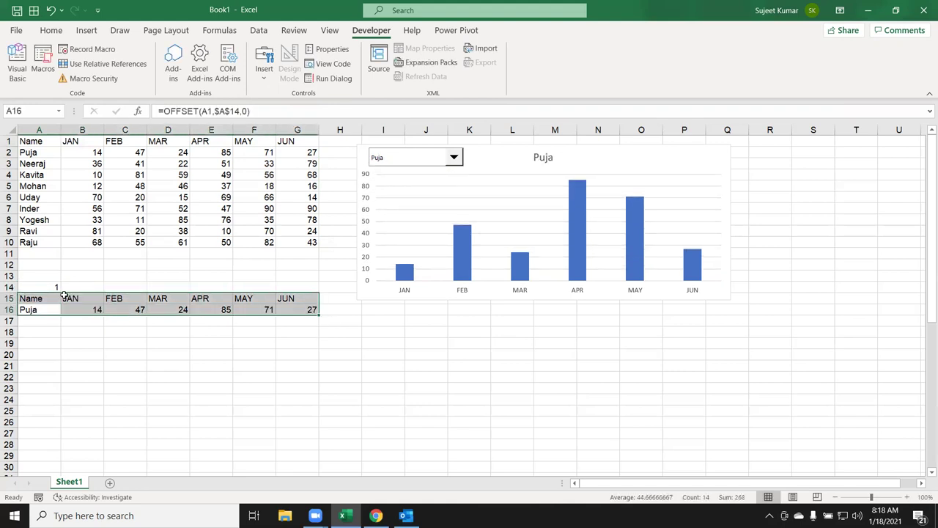
left_click(33, 152)
key("Down")
key("Down")
key("Down")
key("Down")
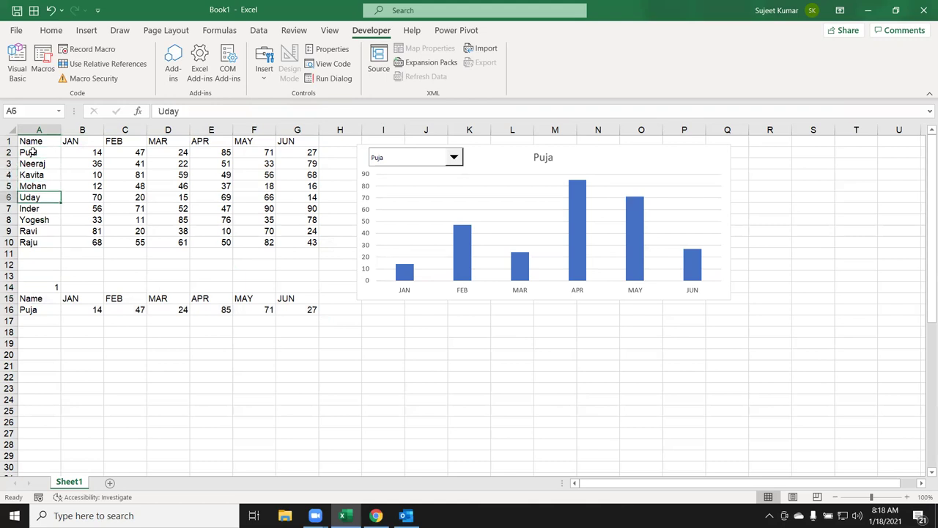
left_click(82, 308)
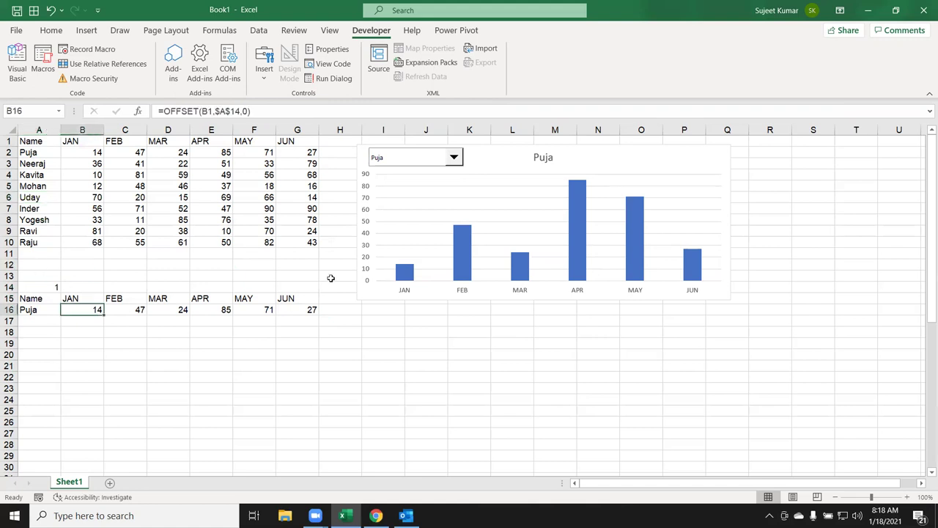
left_click_drag(29, 299, 314, 318)
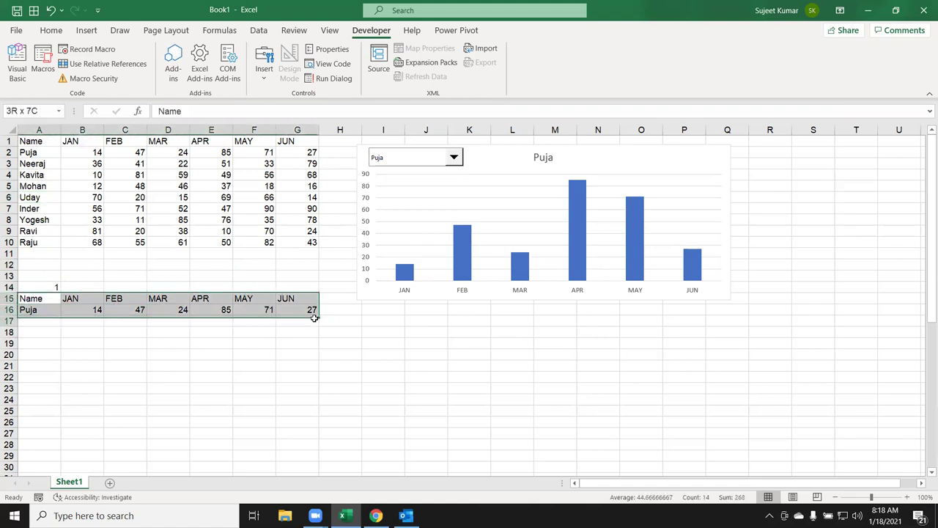
Step: Nudge the chart slightly downward to reposition it
left_click(635, 139)
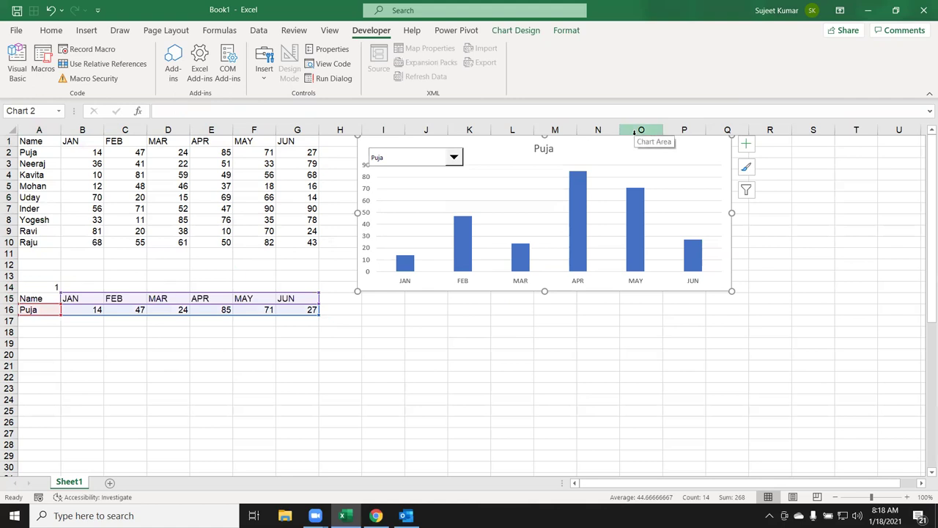
left_click_drag(634, 134, 632, 155)
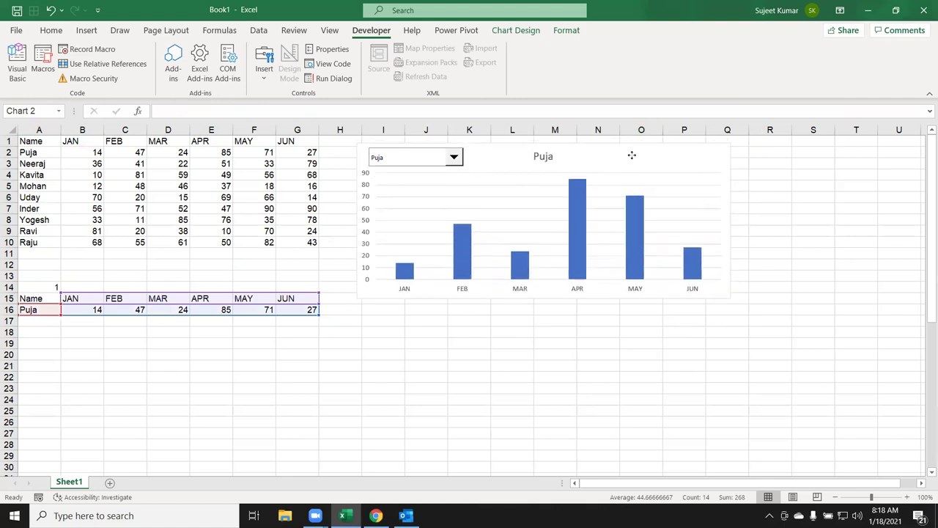
left_click(262, 80)
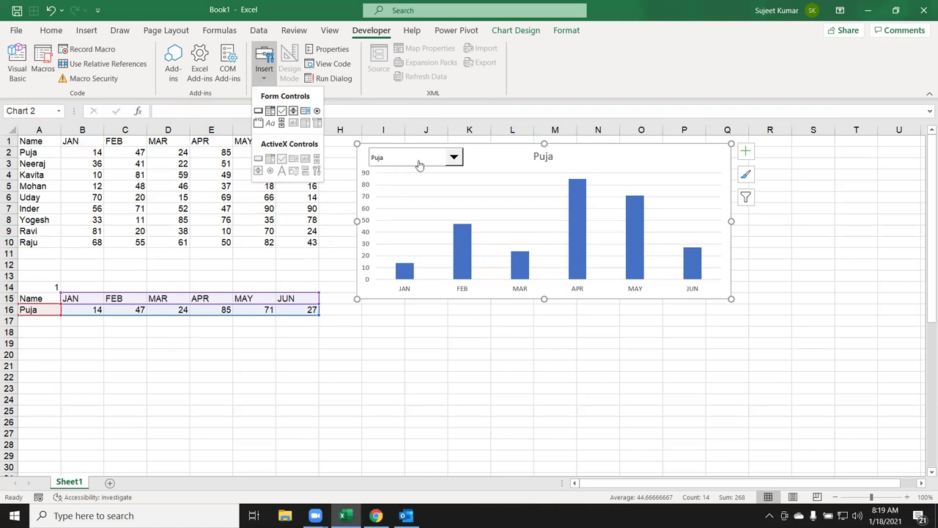
left_click(340, 175)
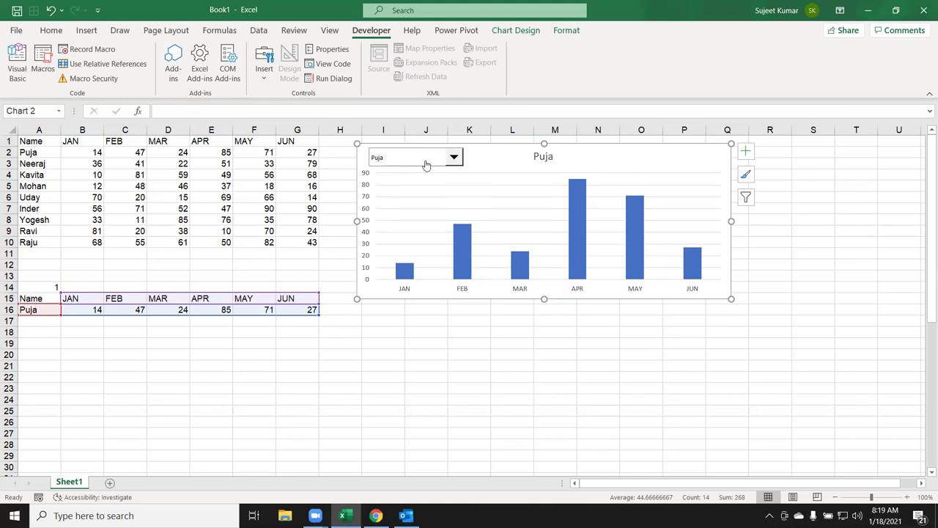
Step: Open the drop-down's Format Control settings and move the window beside the chart
right_click(426, 164)
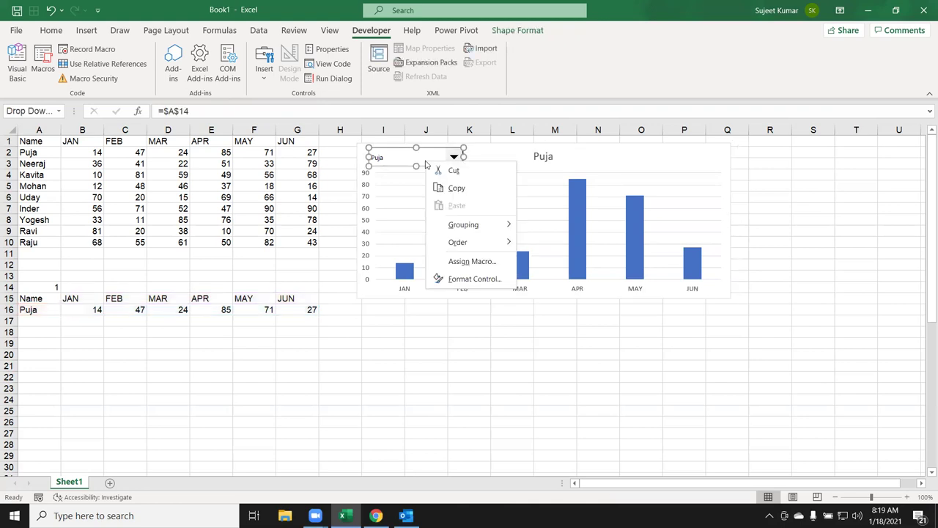
left_click(464, 279)
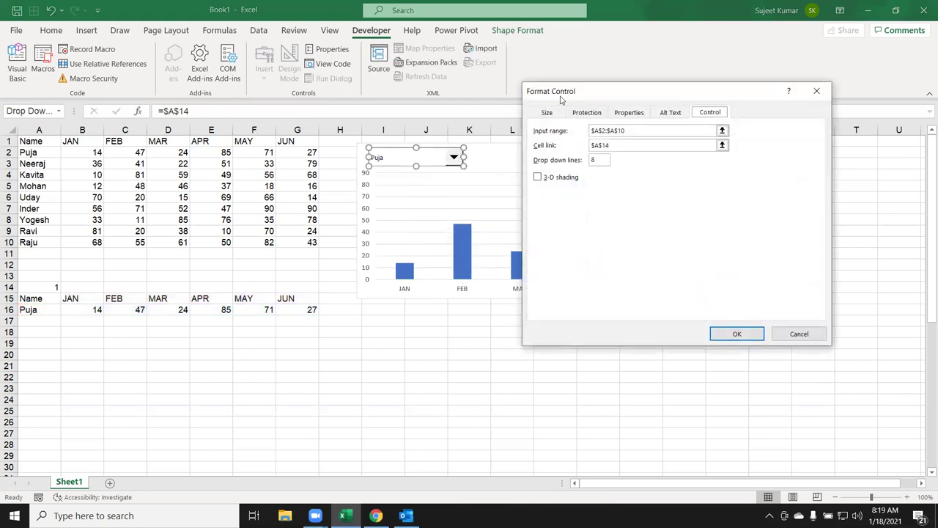
left_click_drag(560, 99, 328, 236)
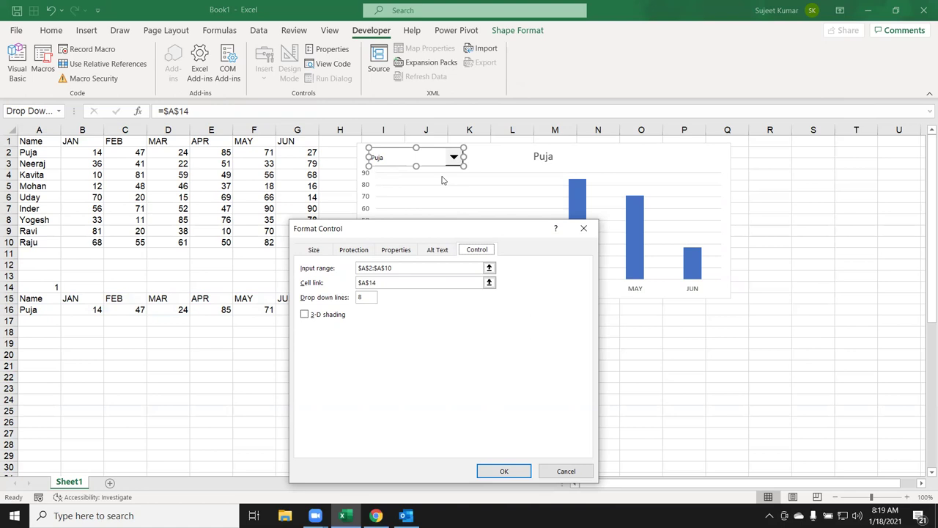
left_click(370, 283)
left_click_drag(395, 232, 668, 151)
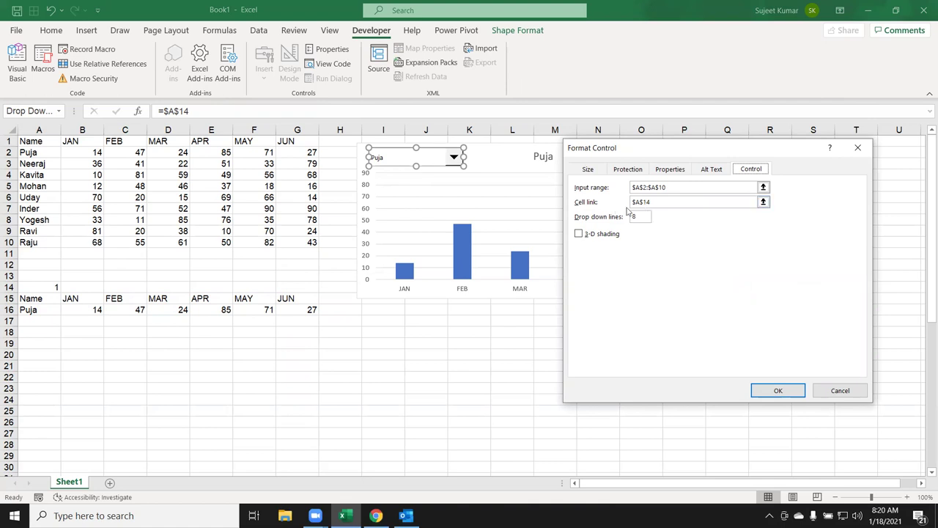
Step: Set the drop-down's cell link to $A$14, turn on 3-D shading, and apply
left_click(660, 203)
double_click(657, 202)
left_click(49, 286)
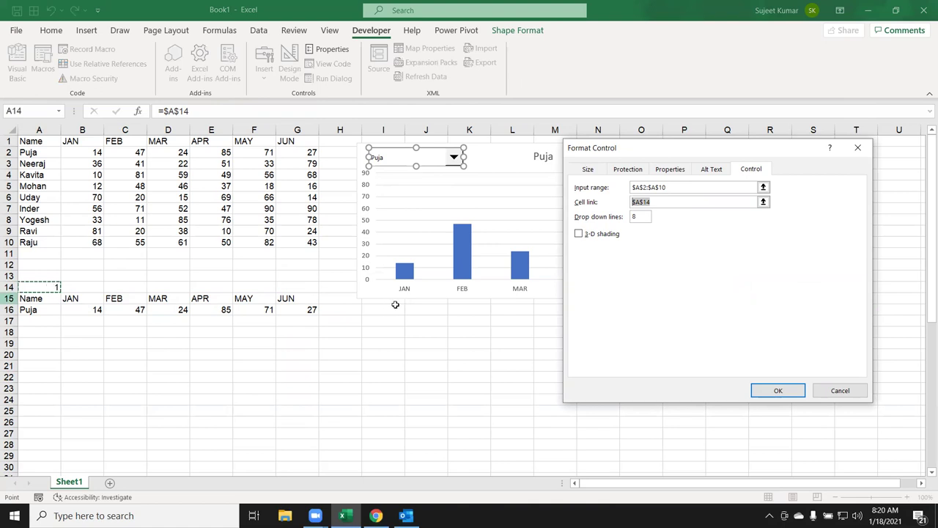
left_click(579, 233)
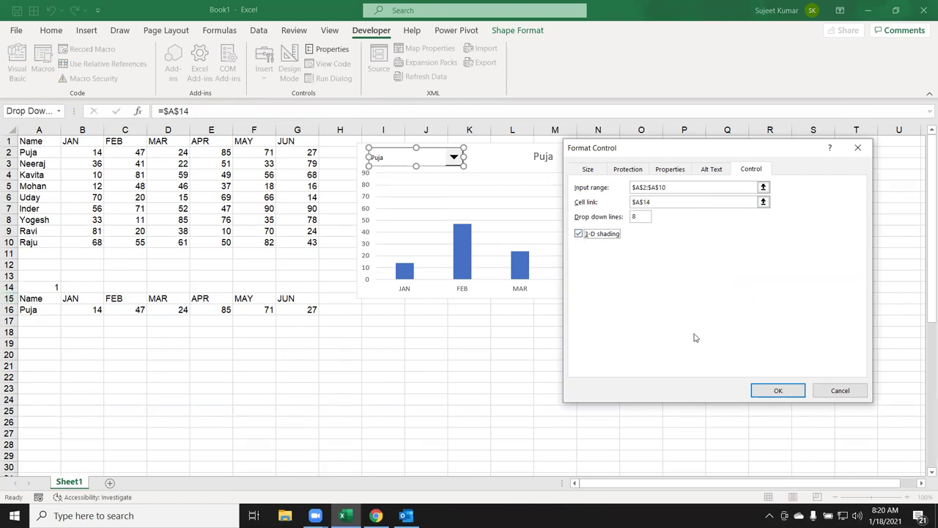
left_click(760, 392)
left_click(384, 370)
left_click(453, 158)
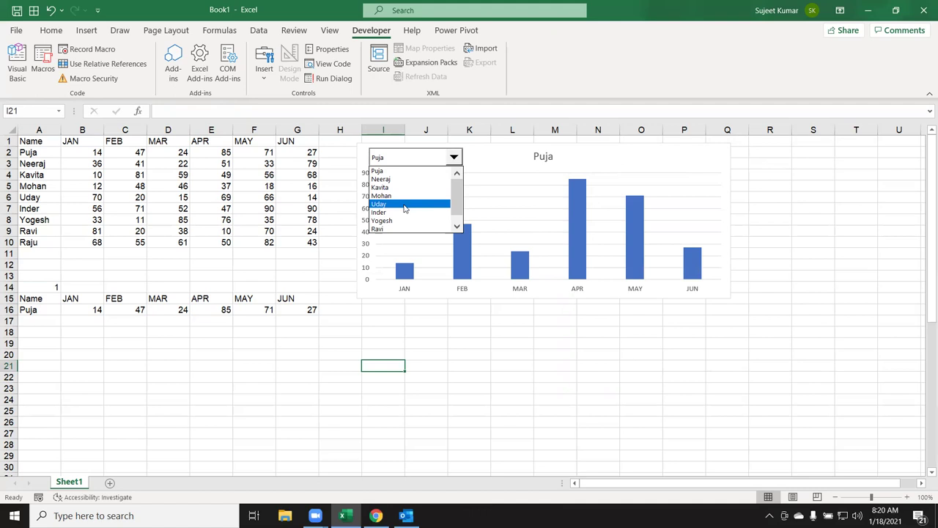
Step: Choose Uday in the drop-down and inspect A14 and the OFFSET formulas across row 16
left_click(404, 204)
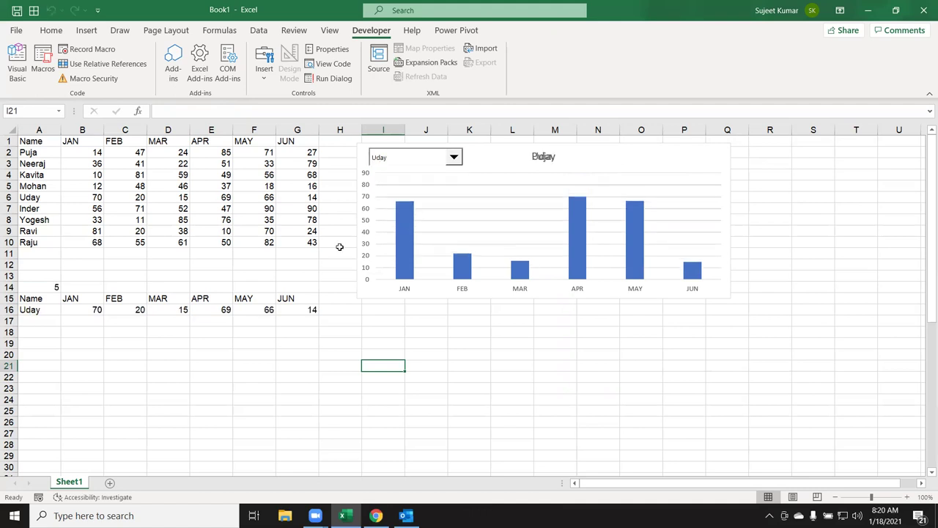
left_click(54, 286)
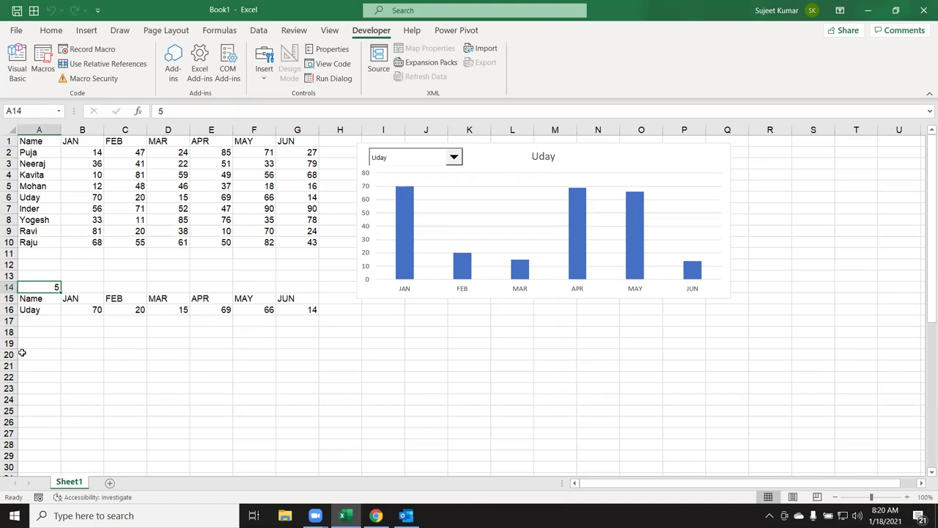
key("Down")
key("Down")
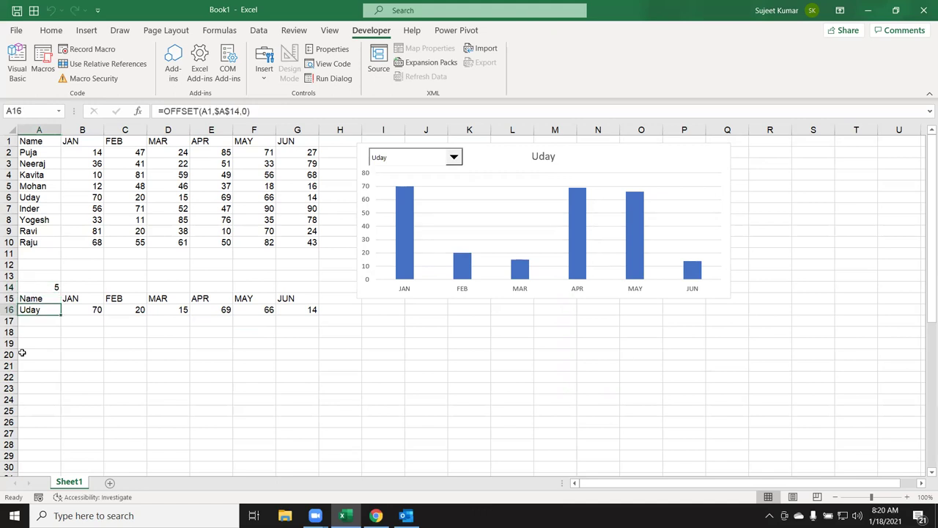
key("Right")
key("Right")
key("Right")
key("Right")
key("Right")
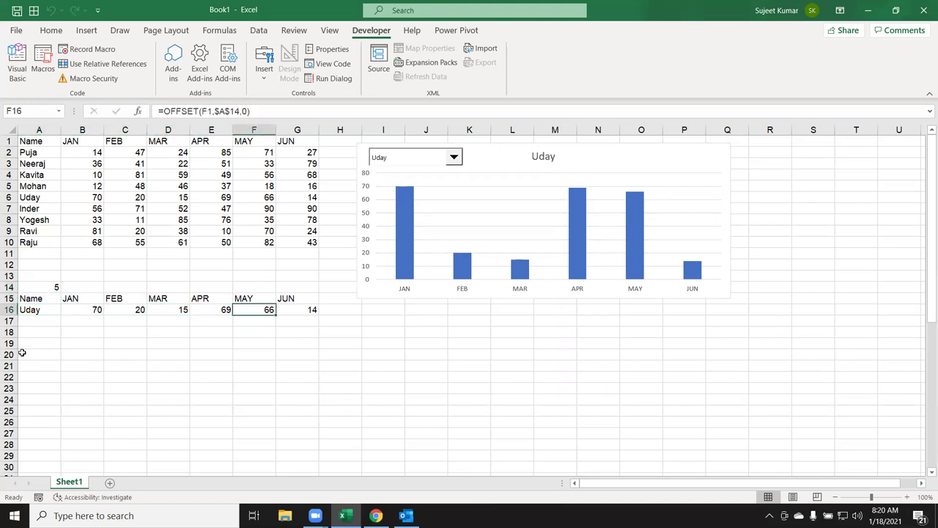
key("Right")
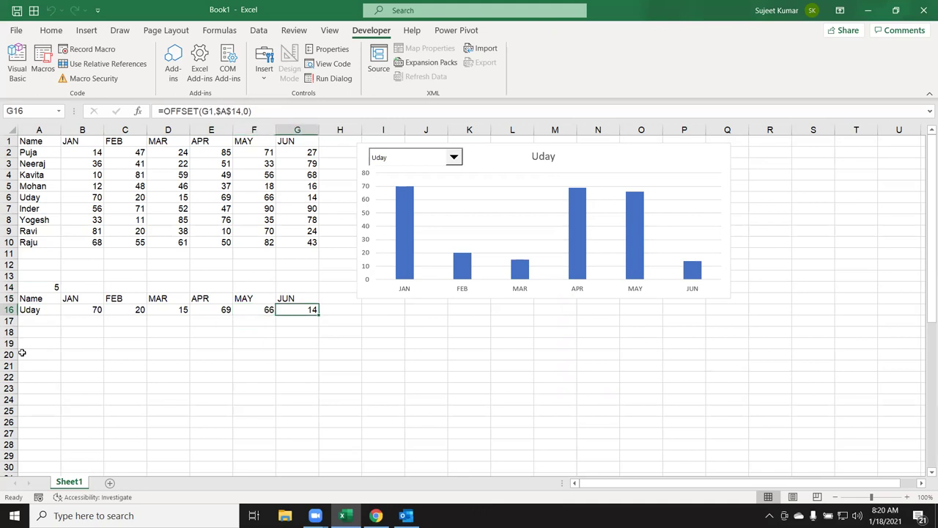
key("Left")
key("Left")
key("Left")
key("Left")
key("Left")
key("Left")
key("Right")
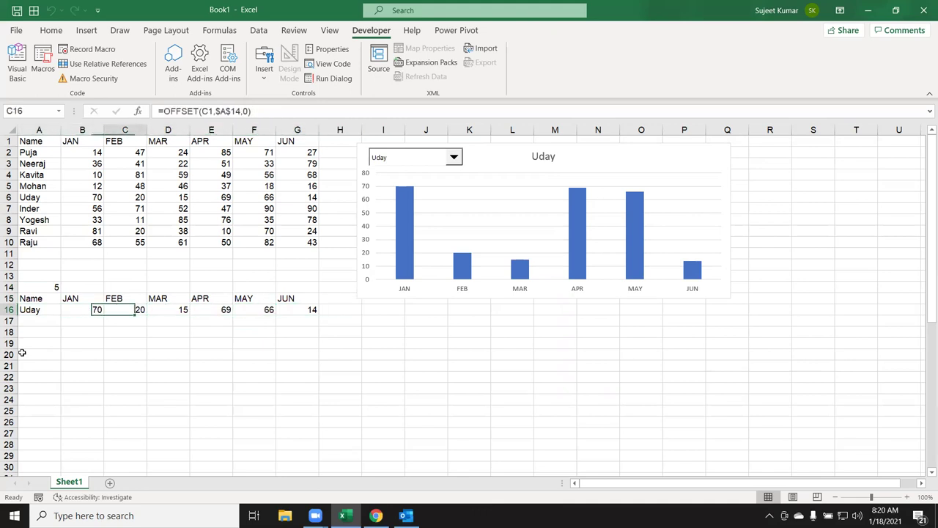
key("Right")
key("Right")
key("Right")
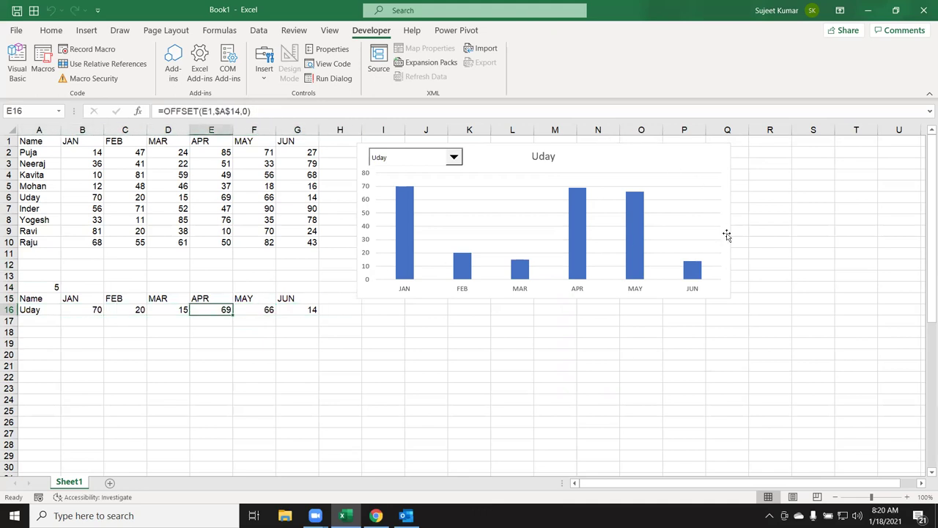
Step: Switch the drop-down through Inder, Yogesh and Uday, ending on Ravi with A14 reading 8
left_click(454, 156)
left_click(429, 204)
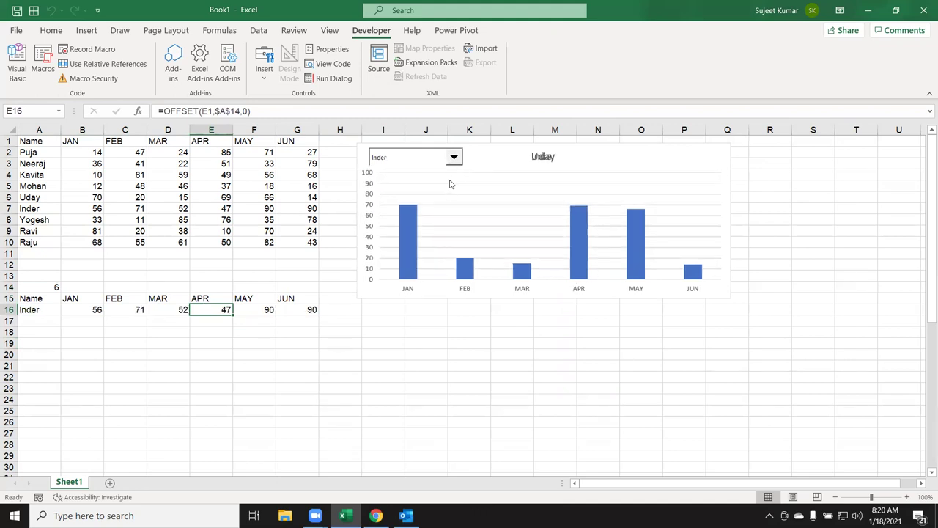
left_click(454, 157)
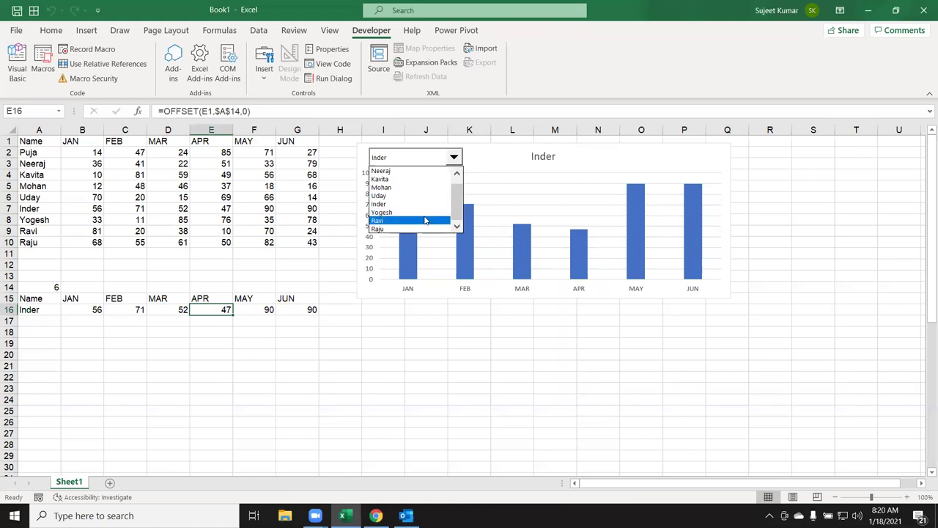
left_click(427, 213)
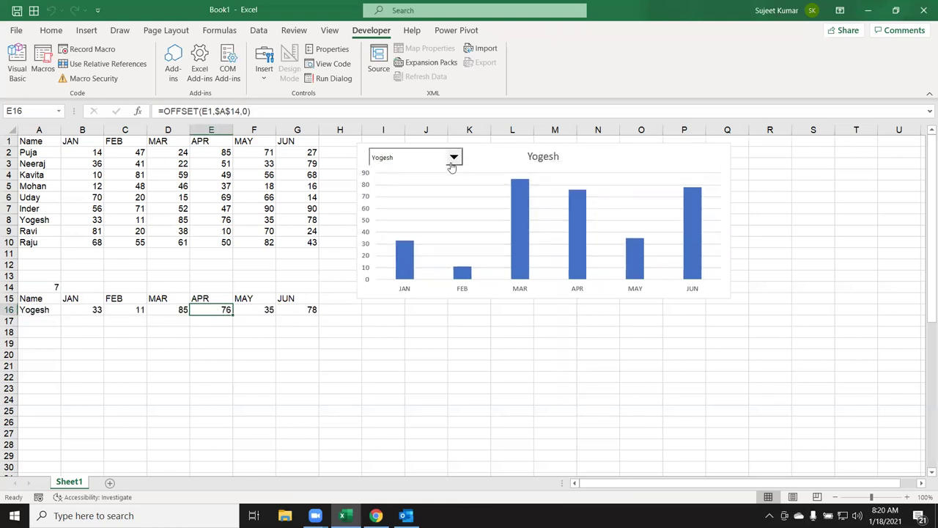
left_click(454, 156)
left_click(436, 198)
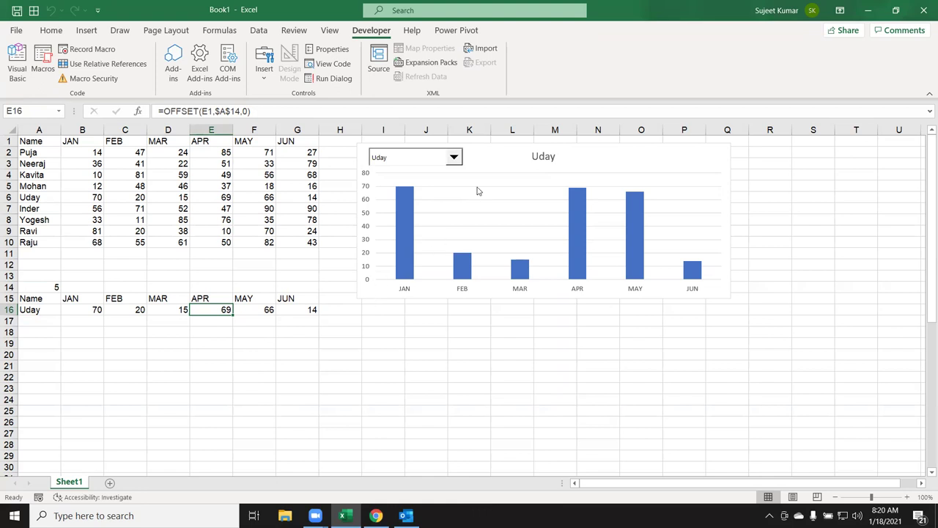
left_click(453, 158)
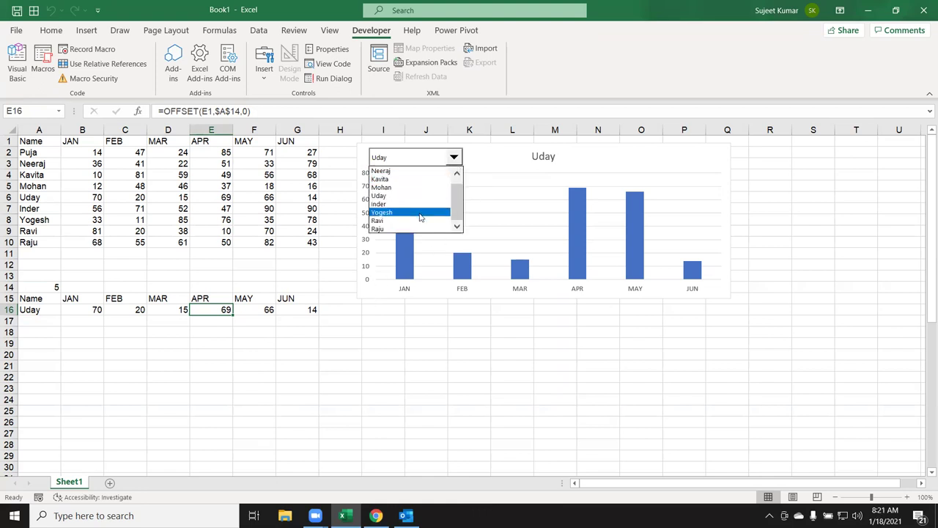
left_click(420, 220)
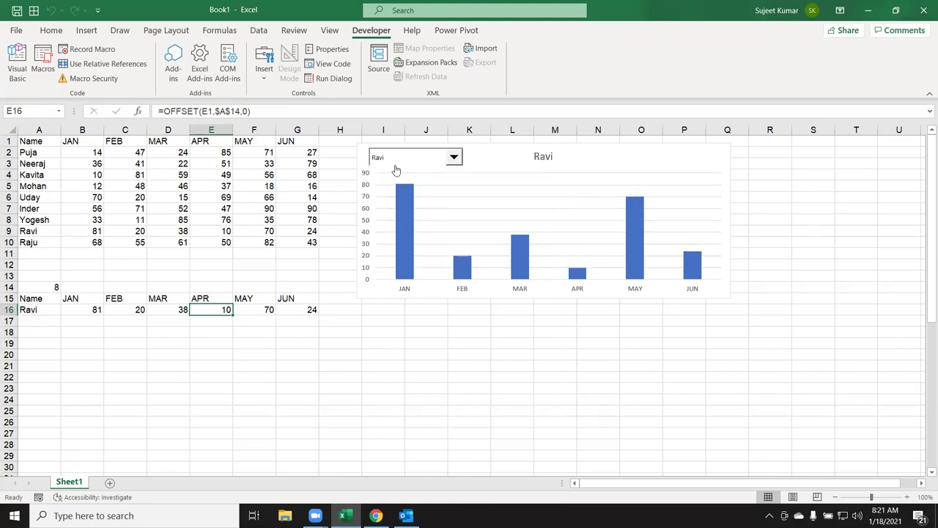
left_click(52, 284)
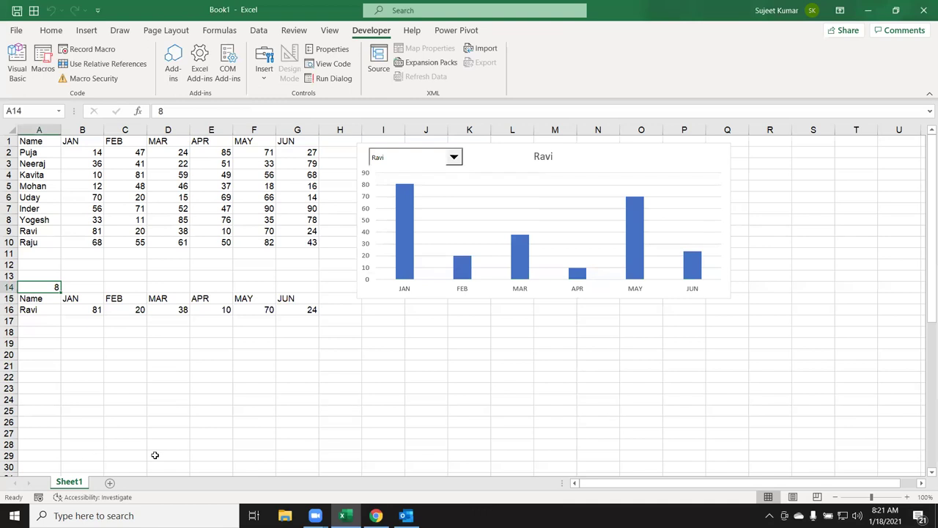
left_click(81, 298)
left_click(126, 309)
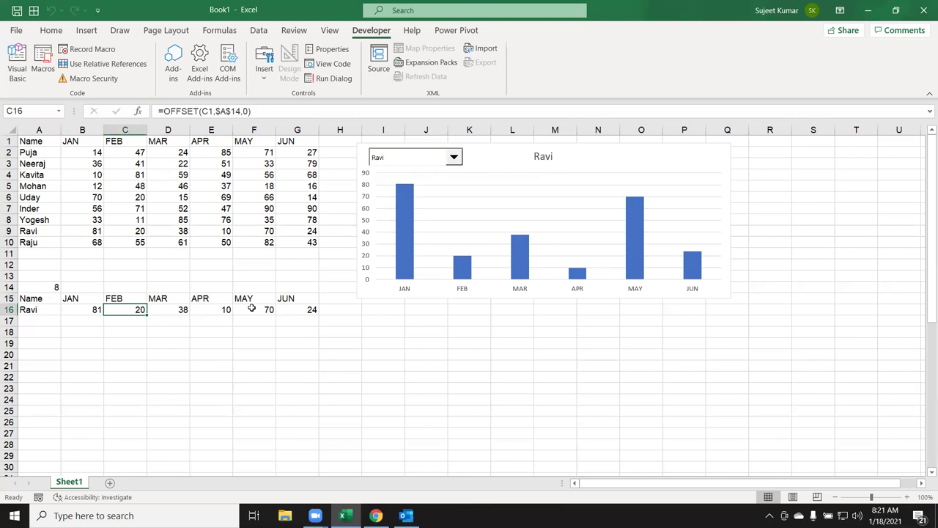
left_click(78, 270)
mouse_move(47, 285)
left_mouse_down()
mouse_move(265, 324)
mouse_move(296, 315)
left_mouse_up()
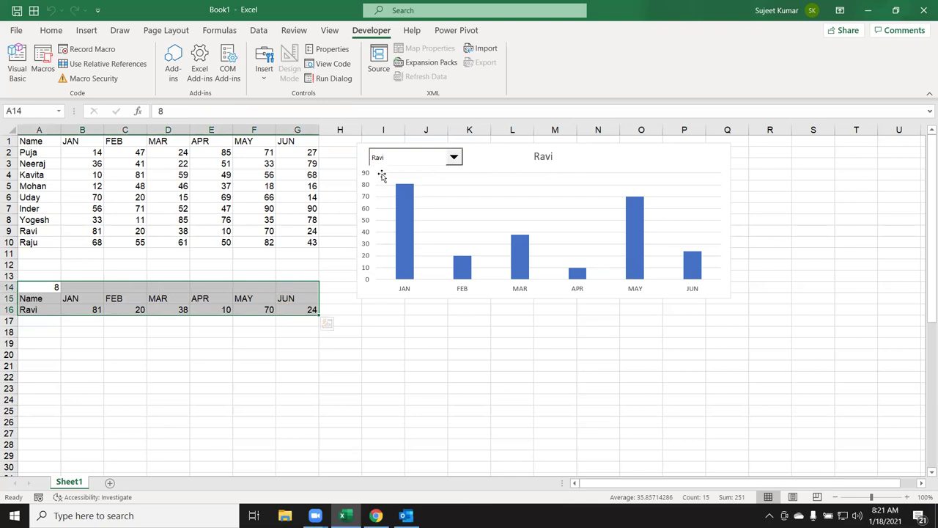
left_click(380, 161)
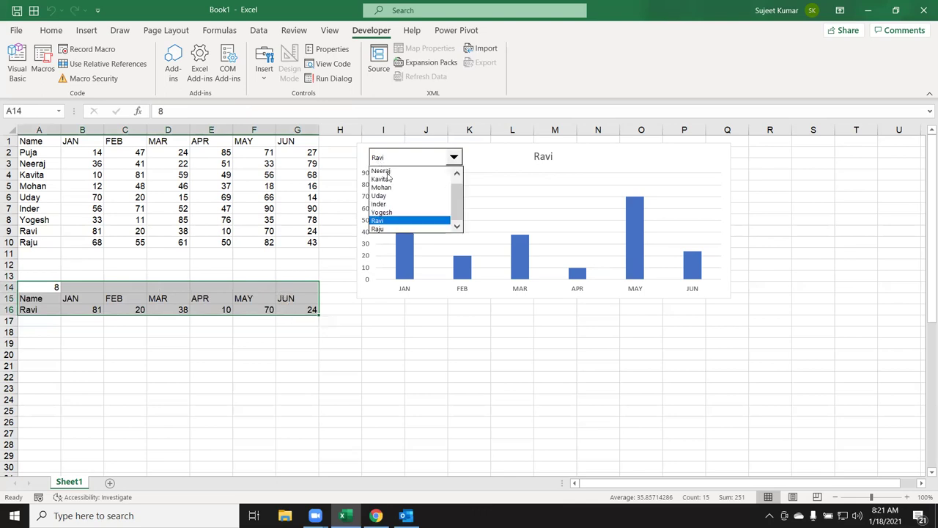
left_click(386, 216)
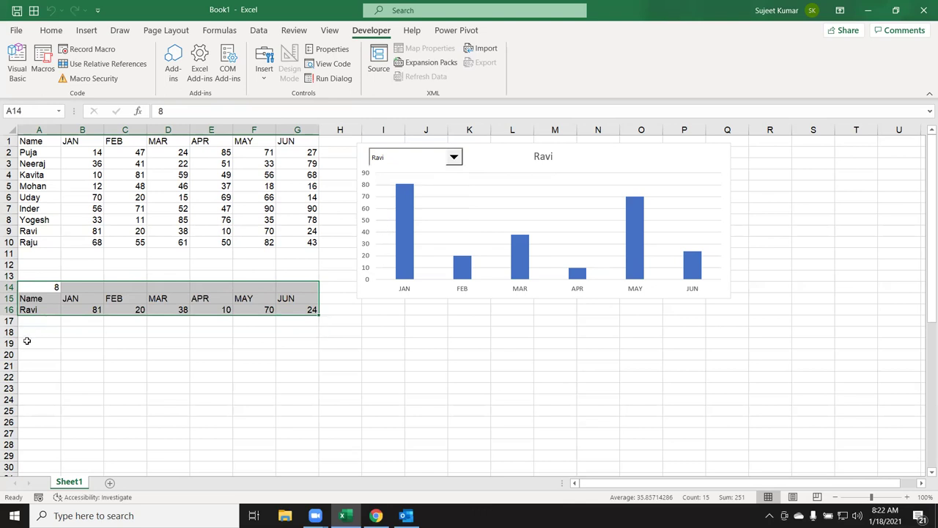
Step: Enter 'Target' in A11 with 85, 65, 78, 96, 32 and 14 in B11:G11
left_click(40, 253)
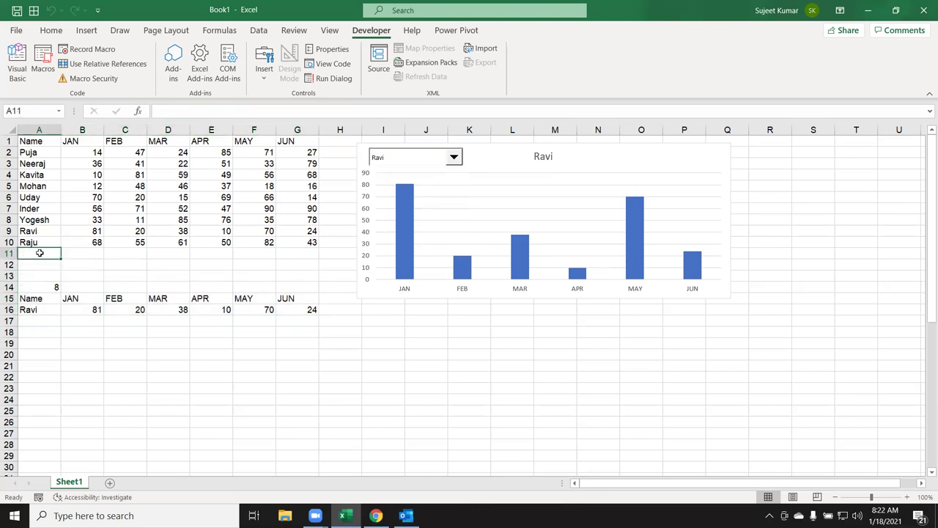
type("Tar")
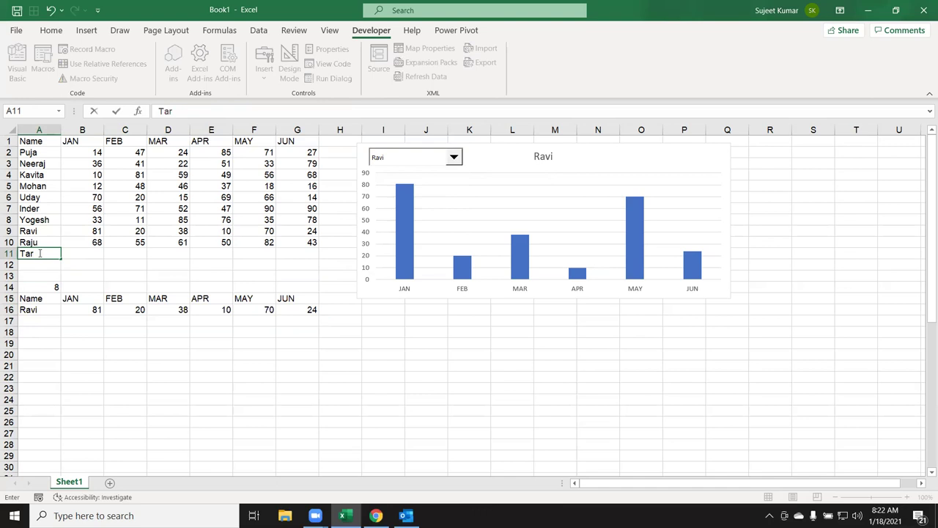
type("get")
key("Tab")
type("85")
key("Tab")
type("65\t78\t96\t32\t14")
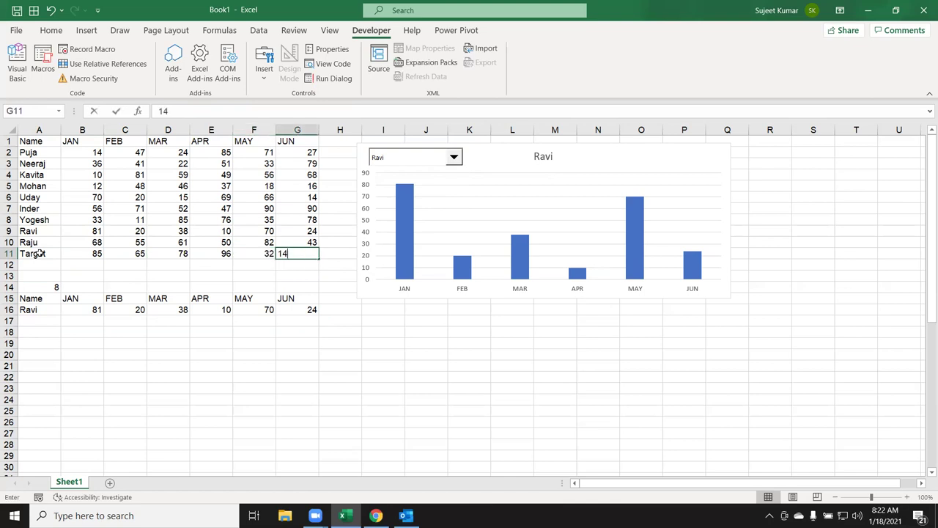
key("Tab")
left_click(46, 325)
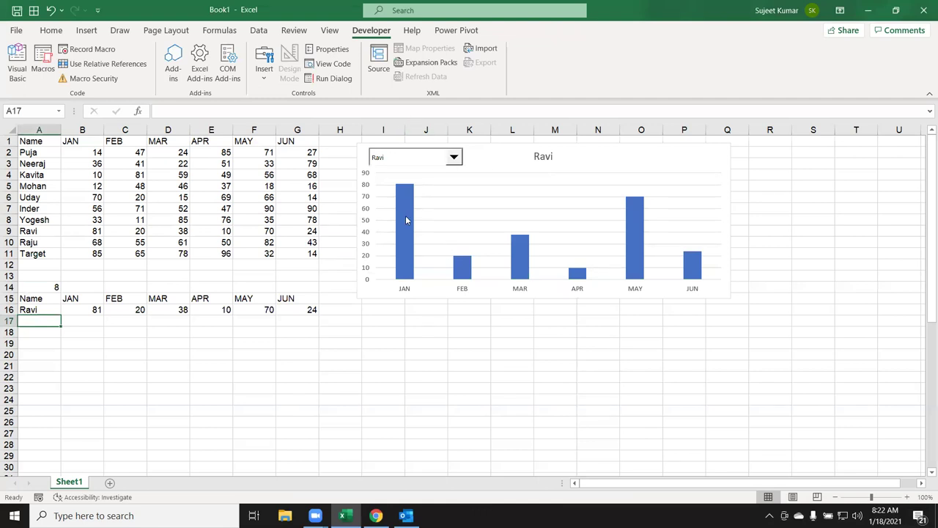
mouse_move(406, 217)
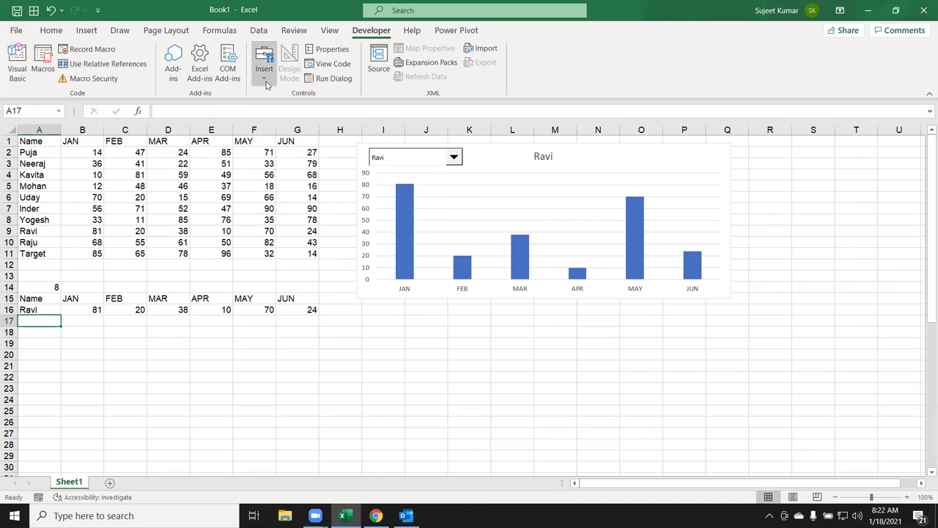
Step: Draw a Form Control check box at the chart's top right and label it 'Target'
left_click(264, 73)
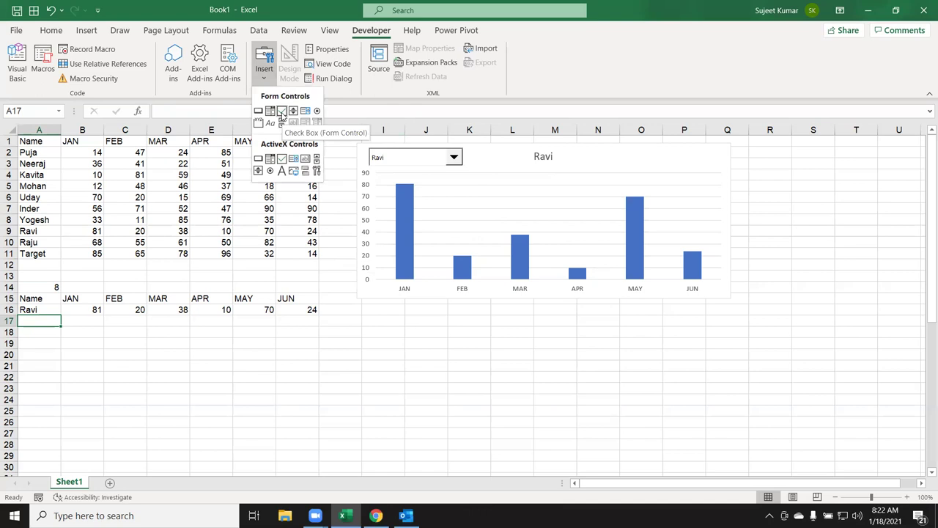
left_click(282, 113)
left_click_drag(648, 150, 716, 168)
key("BackSpace")
key("BackSpace")
key("BackSpace")
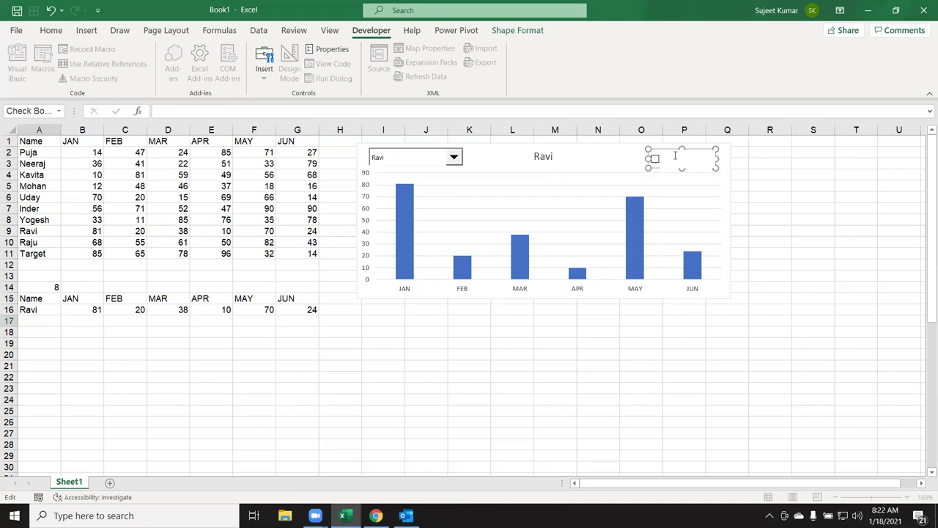
type("Tar")
left_click_drag(716, 167, 704, 168)
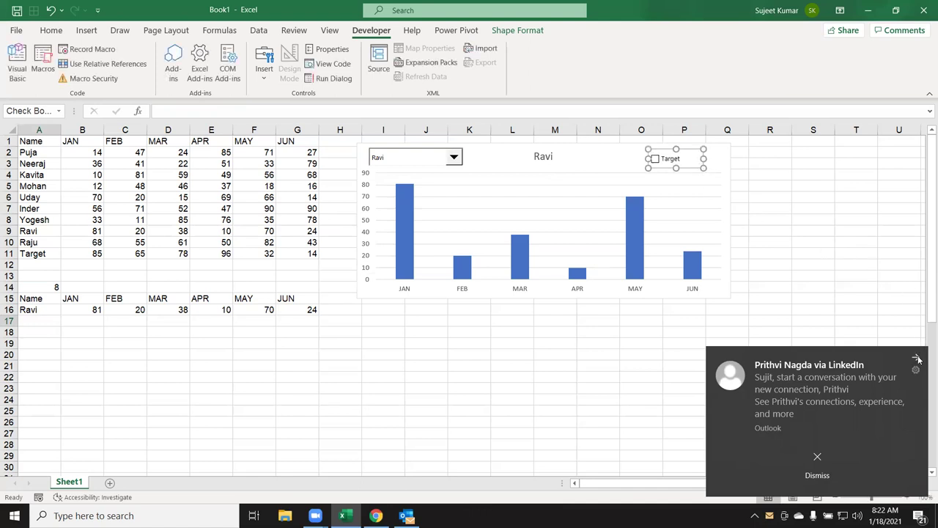
left_click(917, 358)
left_click(564, 373)
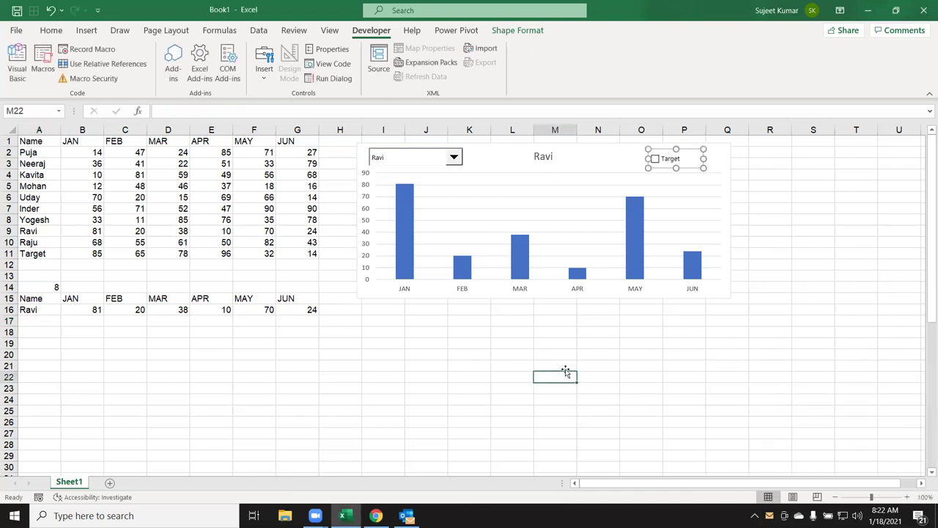
Step: Link the Target check box to cell $B$14 and give it 3-D shading
right_click(674, 167)
left_click(899, 288)
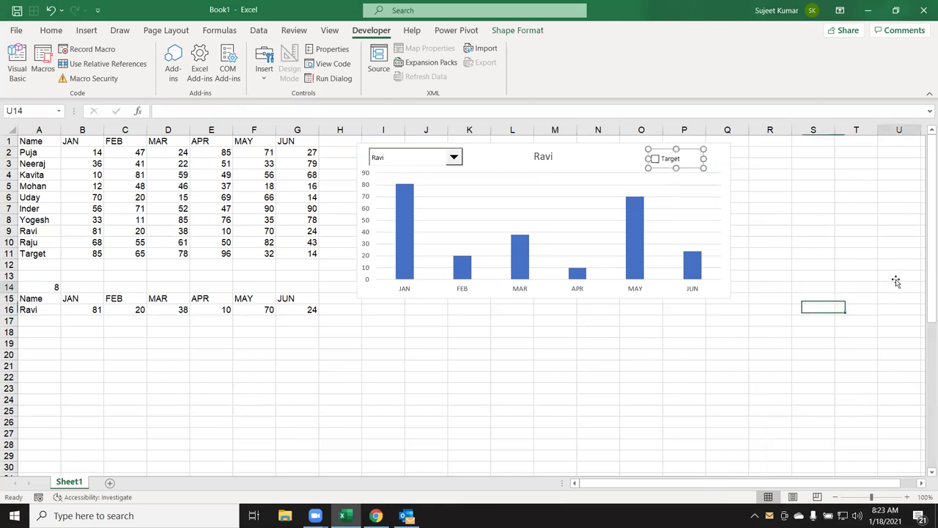
right_click(670, 162)
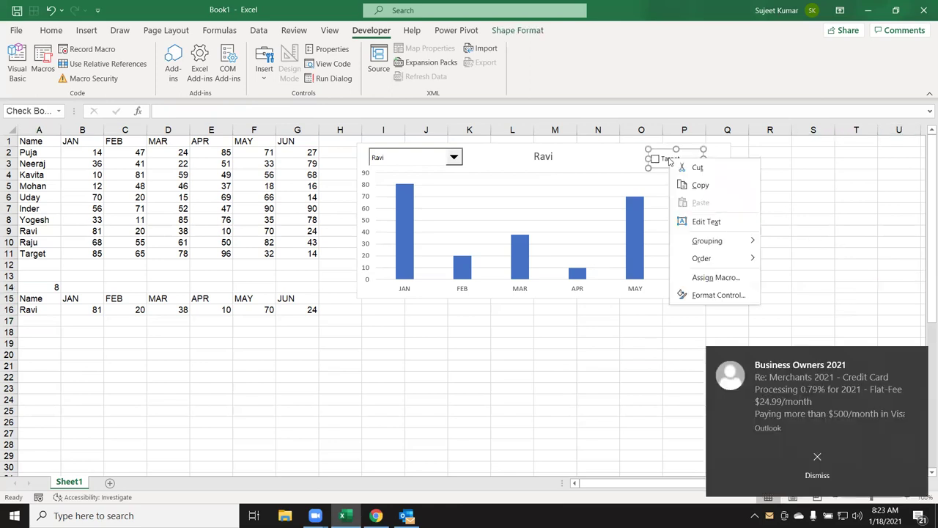
left_click(710, 296)
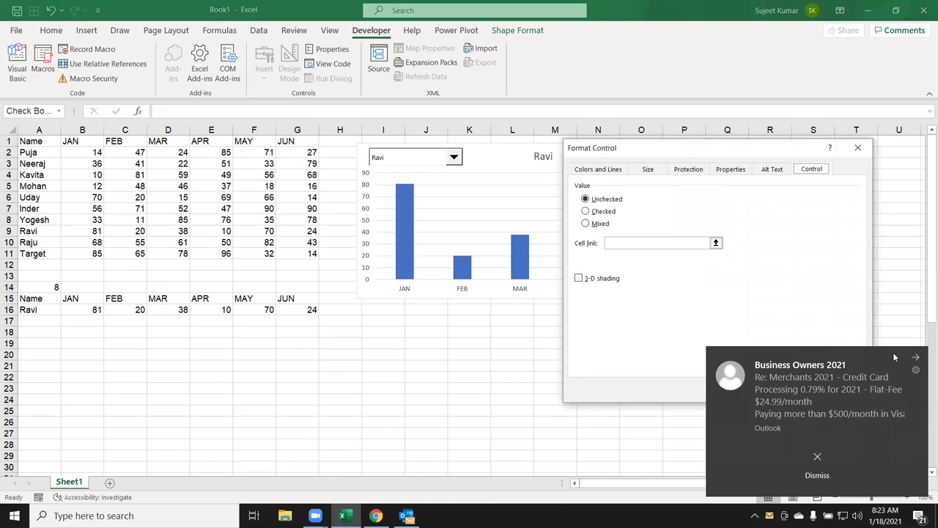
left_click(625, 240)
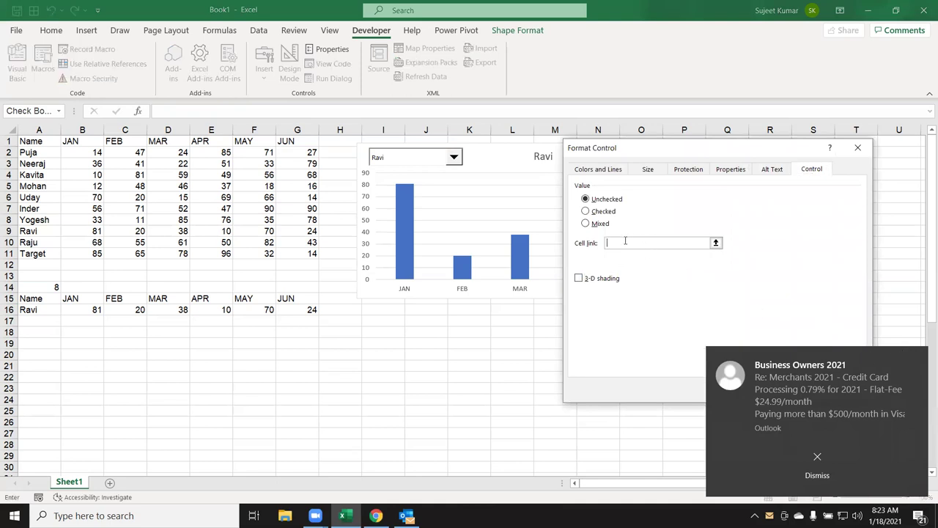
left_click(611, 278)
left_click_drag(649, 158, 578, 197)
left_click(557, 281)
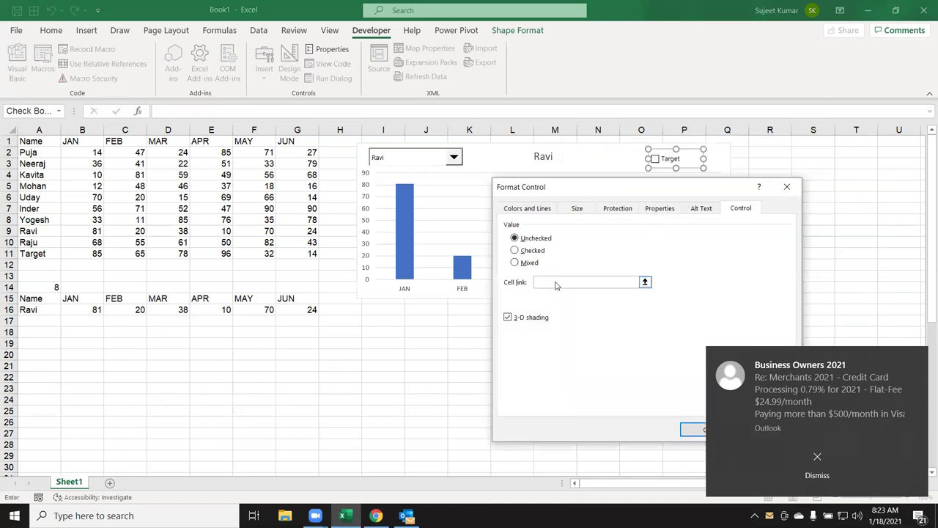
left_click(70, 285)
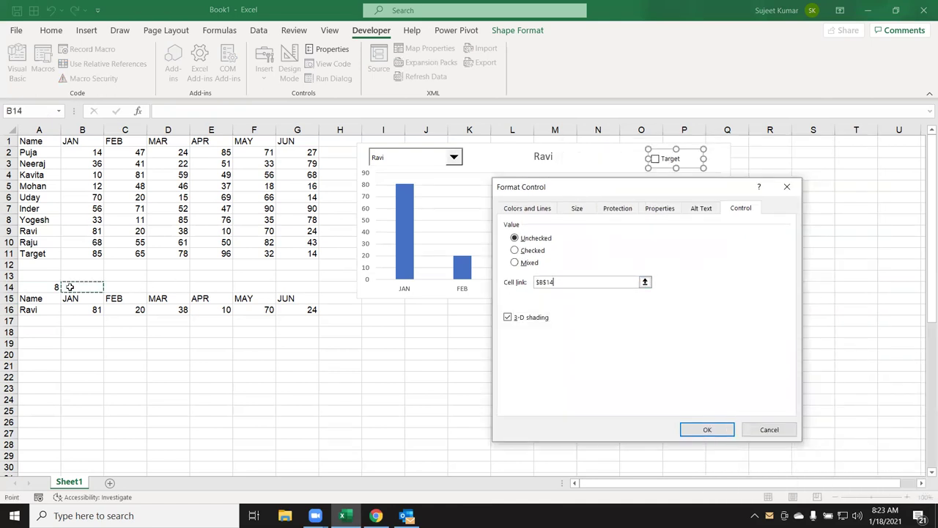
left_click(701, 431)
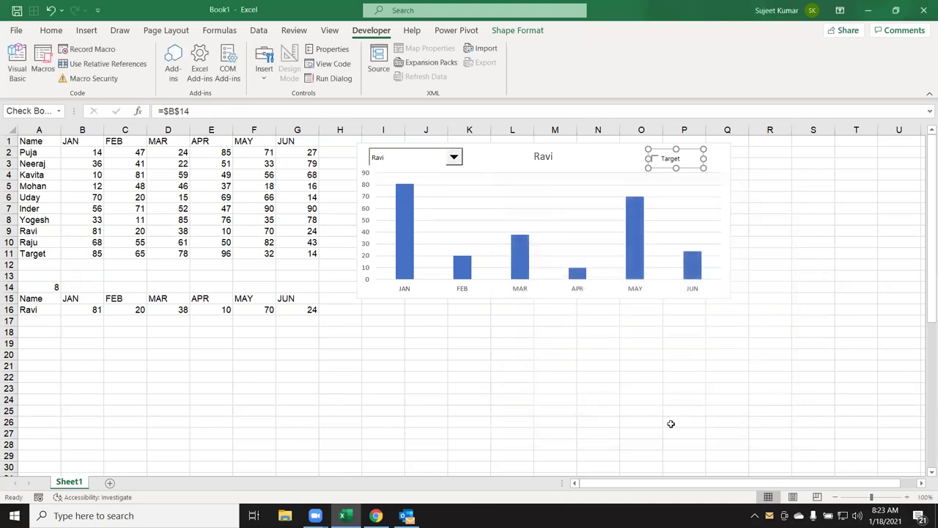
left_click(656, 400)
Step: Toggle the Target check box to confirm B14 switches between TRUE and FALSE
left_click(655, 159)
left_click(84, 287)
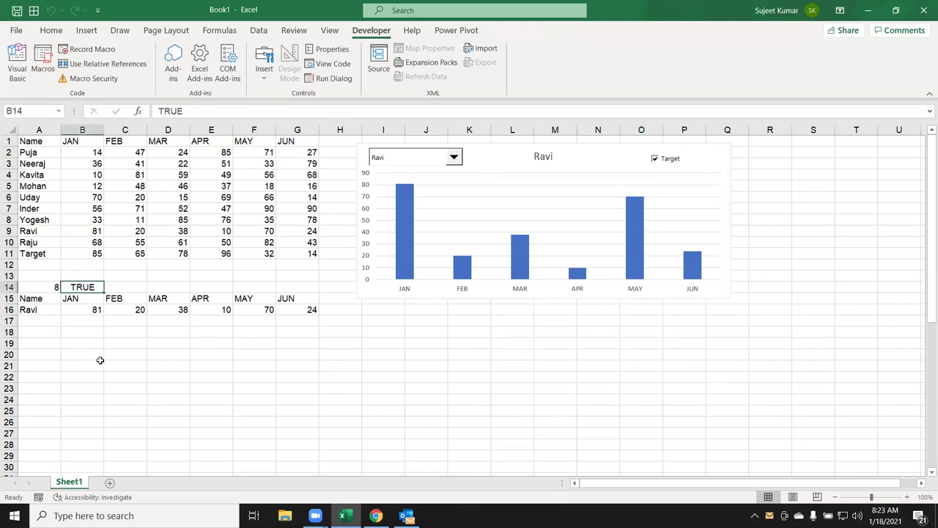
left_click(659, 162)
left_click(668, 158)
left_click(674, 164)
left_click(671, 165)
left_click(669, 166)
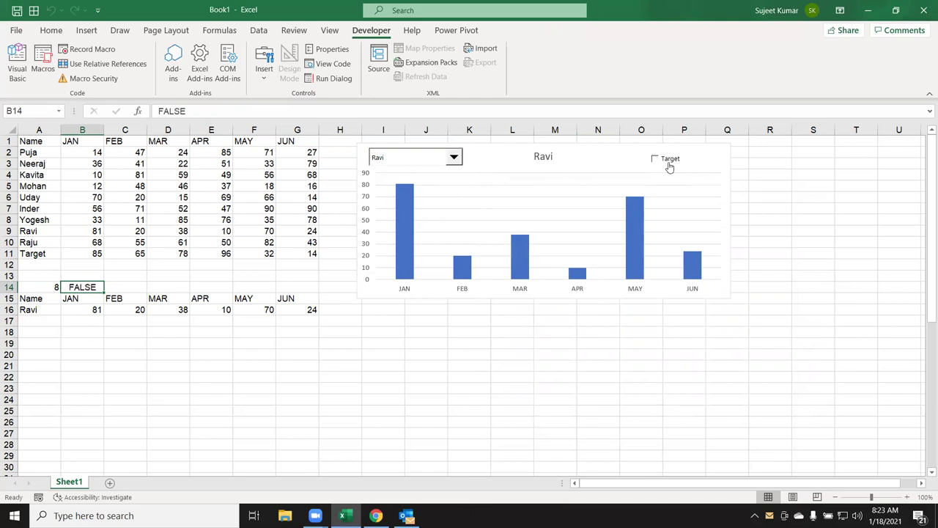
Step: Enter =IF($B$14,A11,"") in A17
left_click(29, 321)
type("=IF(")
left_click(82, 286)
type(",")
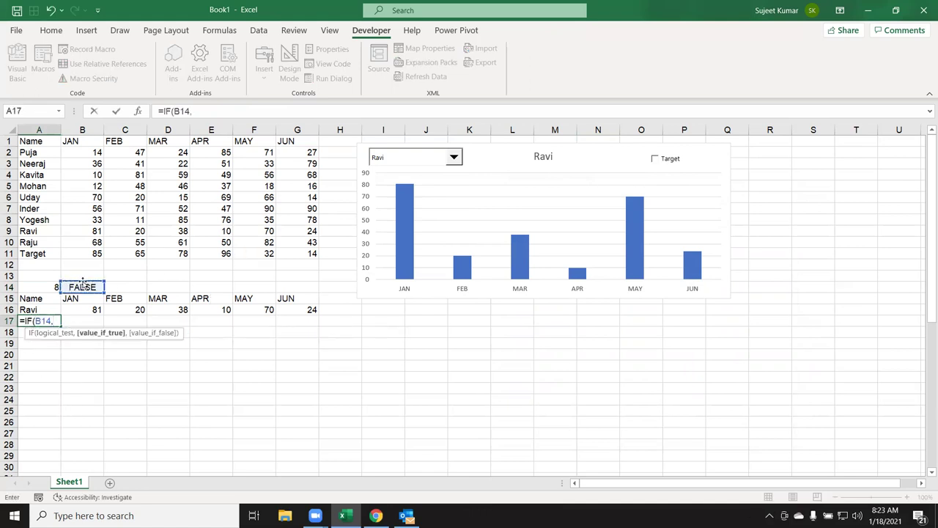
type("o")
key("BackSpace")
left_click(40, 258)
type(",")
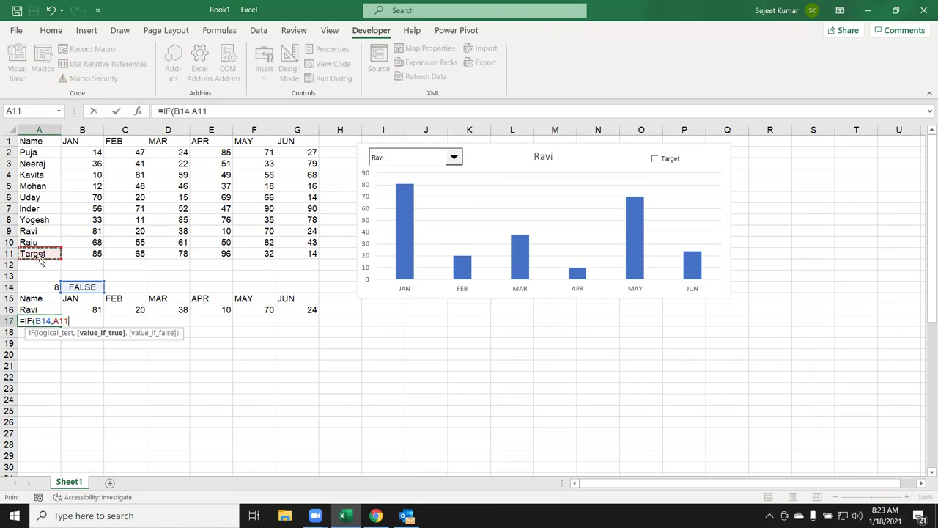
type("\"\"")
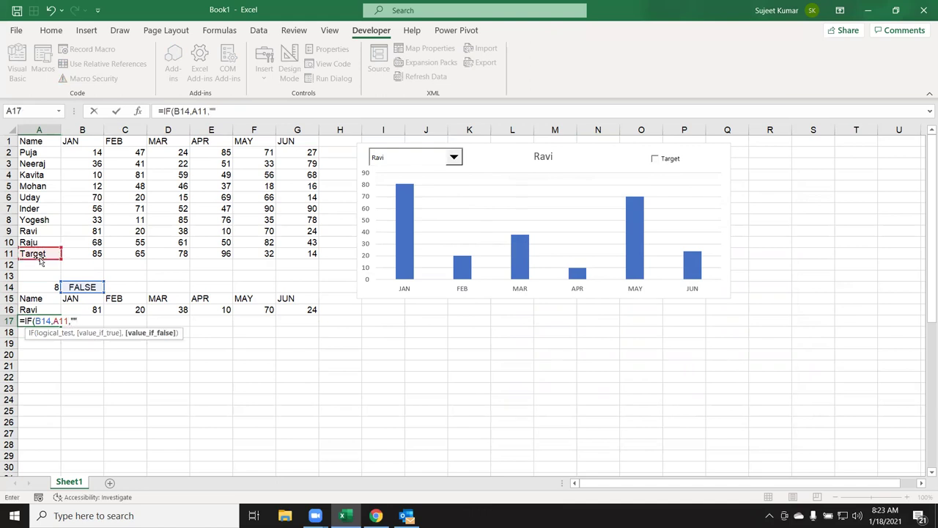
left_click(42, 322)
key("F4")
key("Return")
Step: Fill the formula across A17:G17 and toggle Target to check row 17 fills and clears
left_click(40, 320)
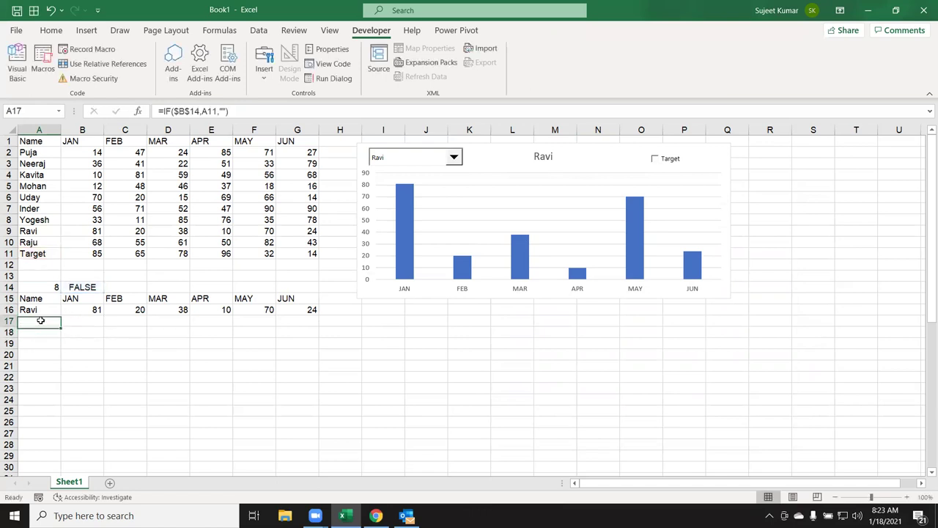
left_click_drag(40, 320, 297, 329)
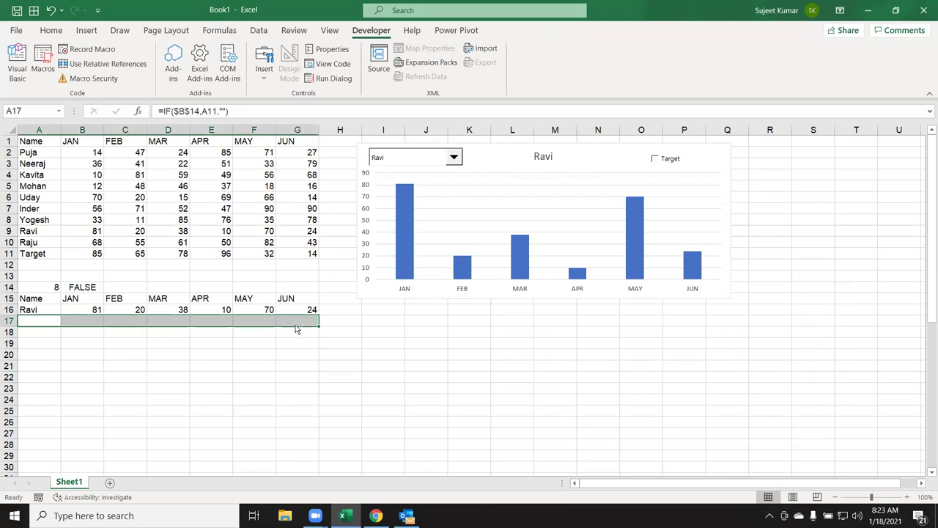
left_click(287, 353)
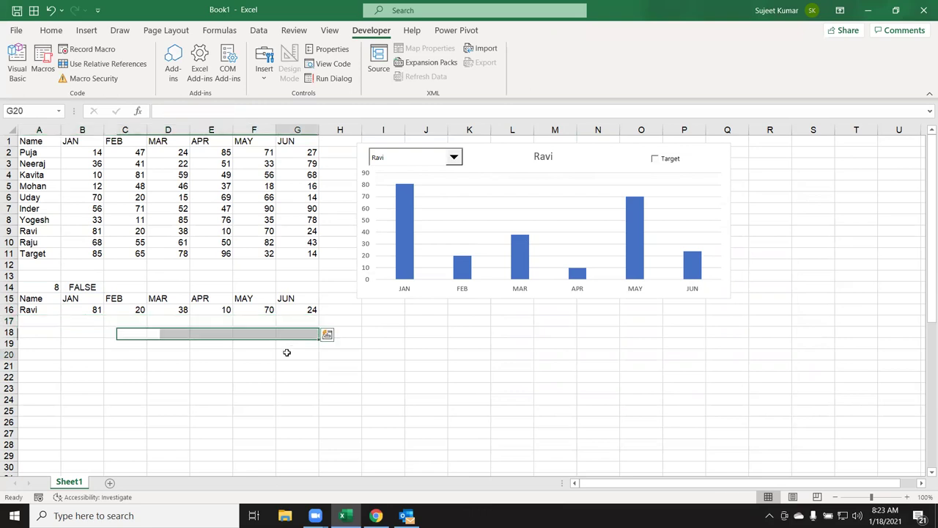
left_click(655, 158)
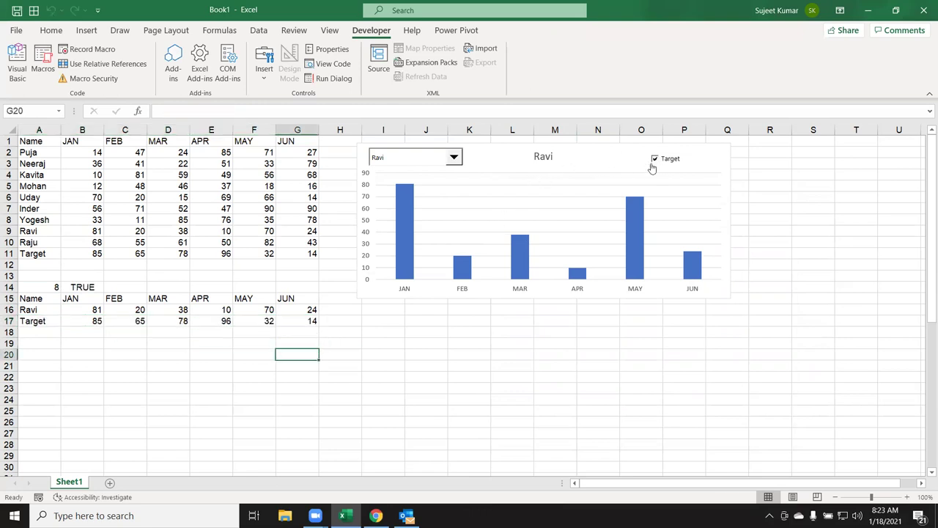
left_click(92, 285)
left_click_drag(37, 323, 291, 332)
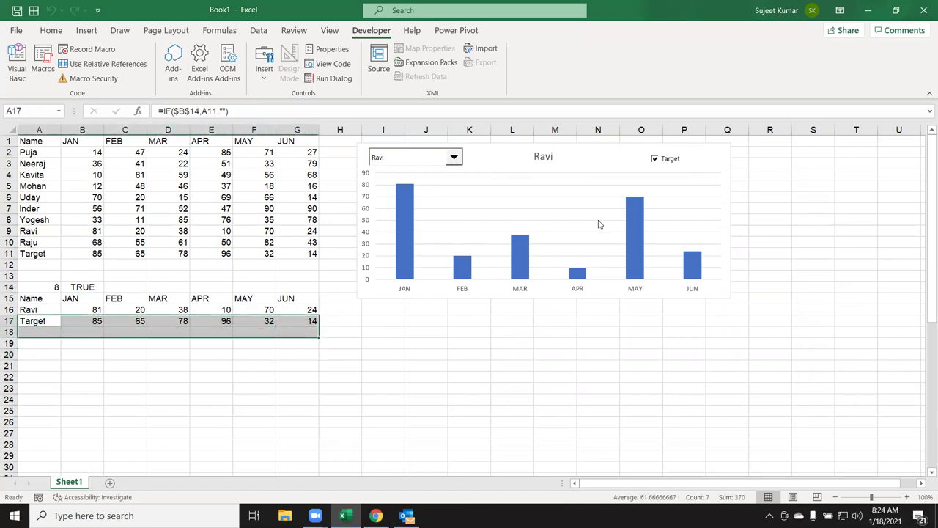
left_click(668, 159)
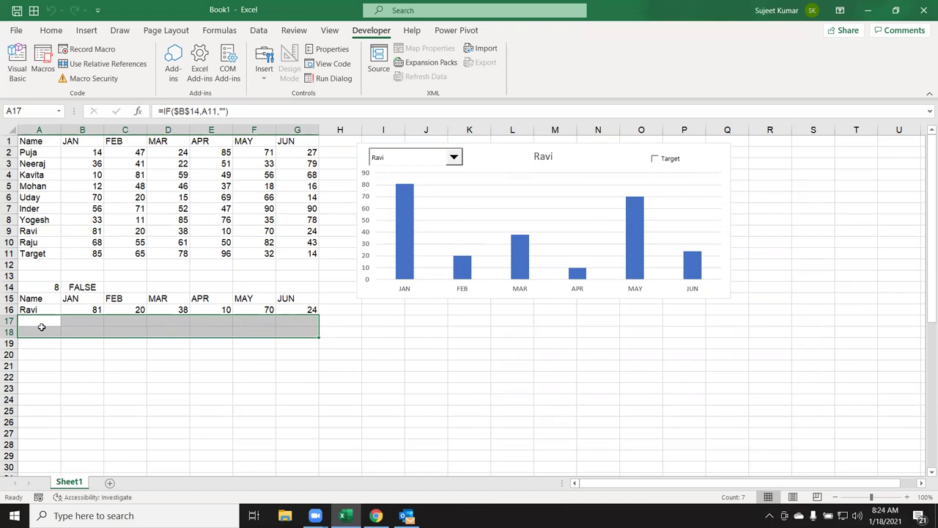
left_click_drag(37, 332, 114, 324)
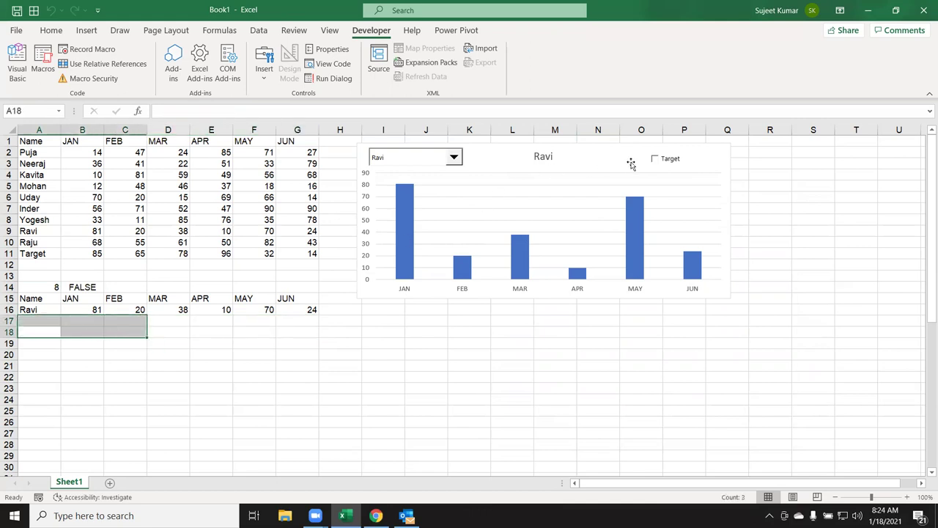
left_click(656, 165)
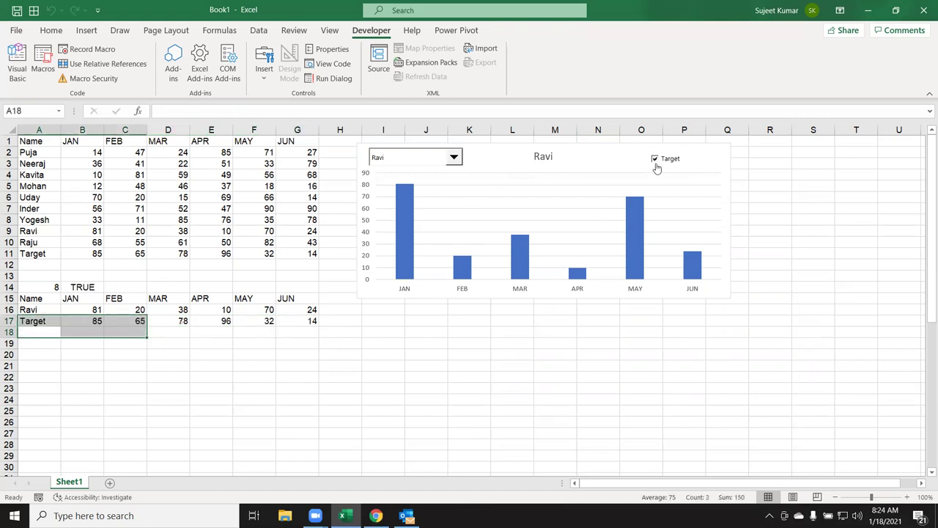
left_click(613, 296)
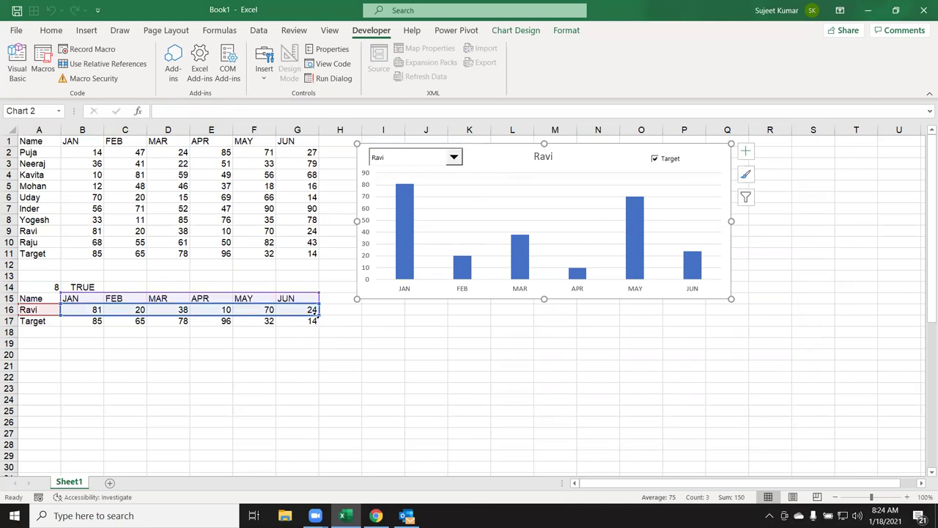
Step: Extend the chart's data to include row 17 and toggle Target to show and hide its bars
left_click_drag(317, 315, 314, 321)
left_click(502, 323)
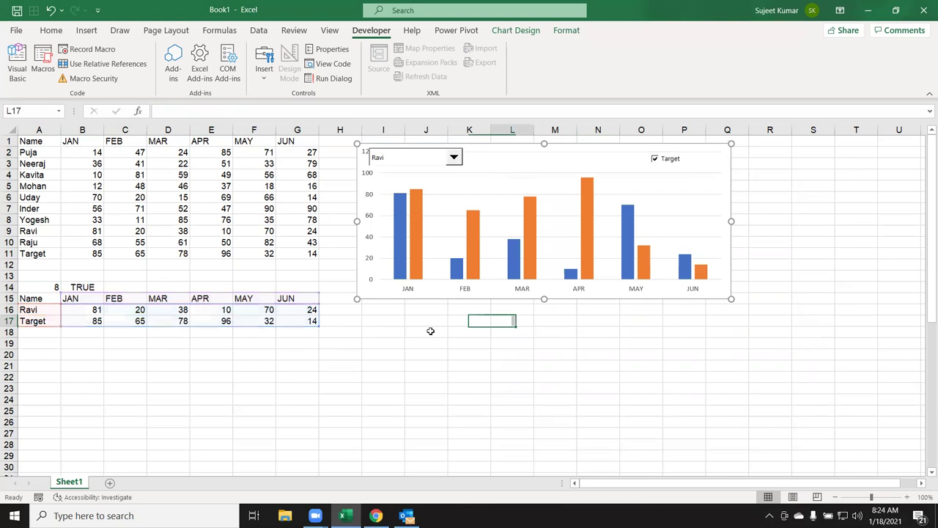
left_click(667, 165)
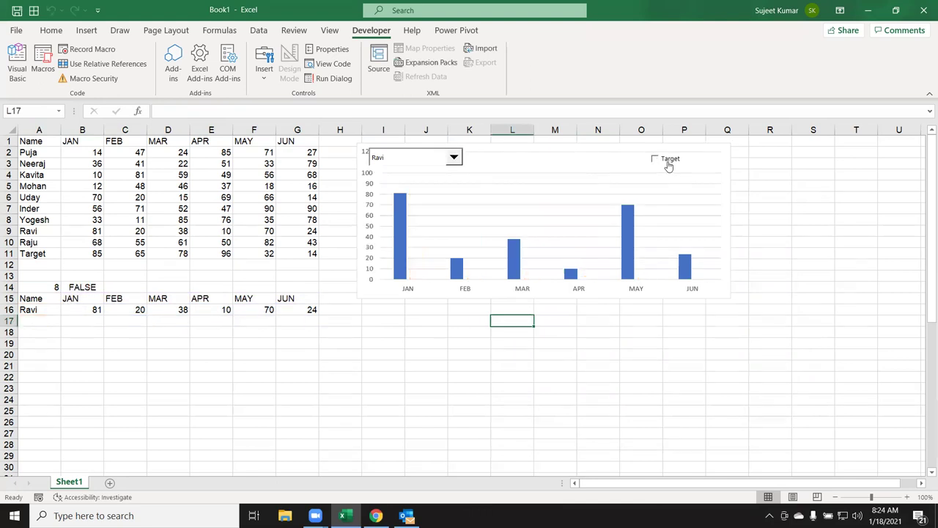
left_click(668, 165)
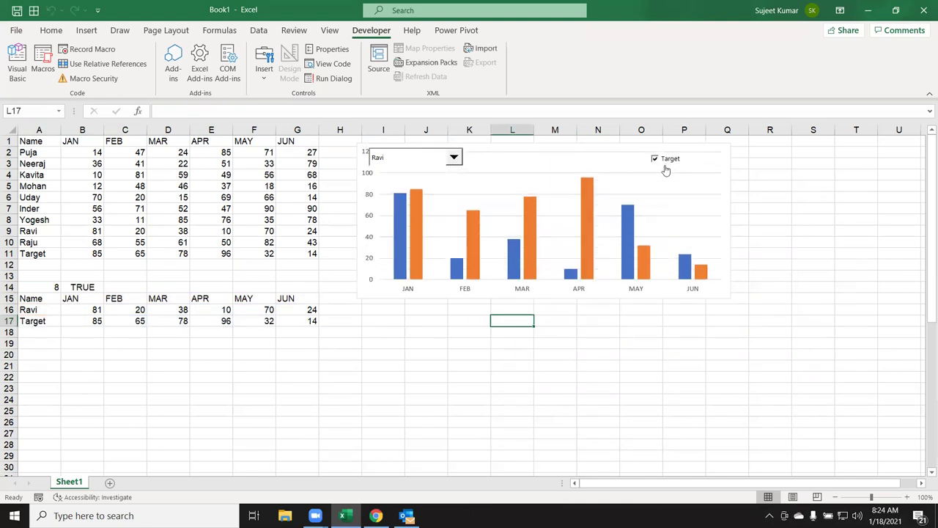
left_click(666, 169)
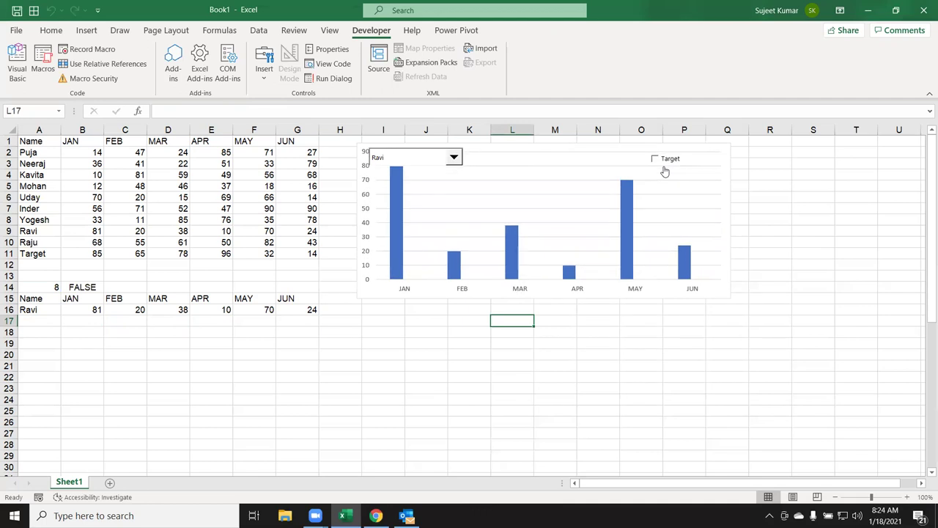
left_click(664, 170)
left_click(660, 169)
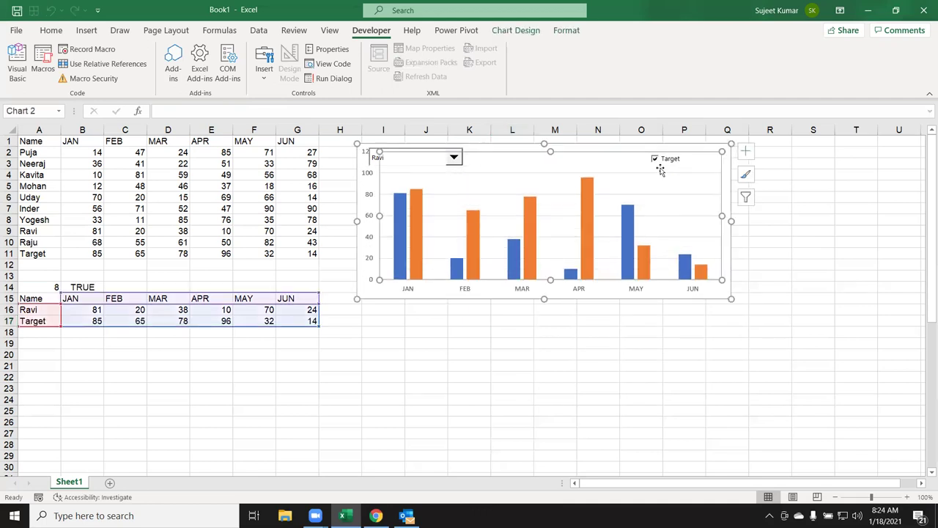
left_click(664, 168)
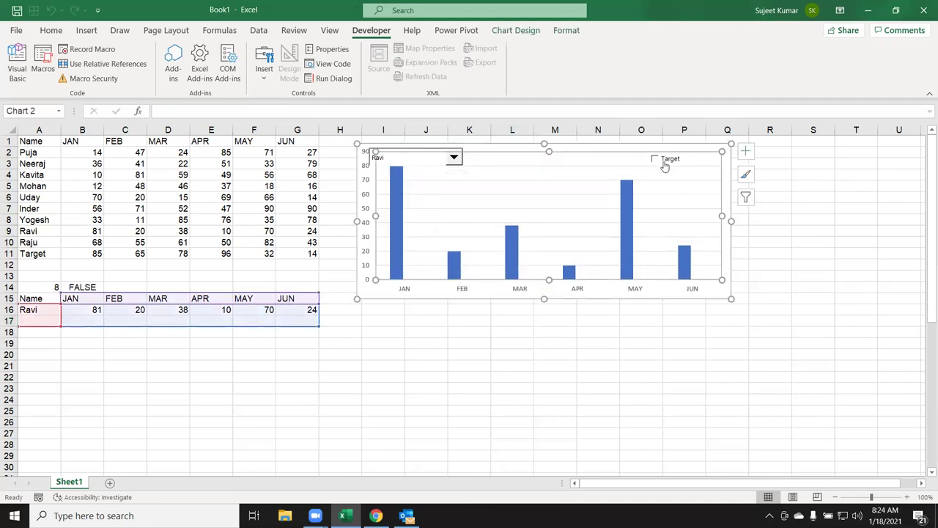
left_click(664, 167)
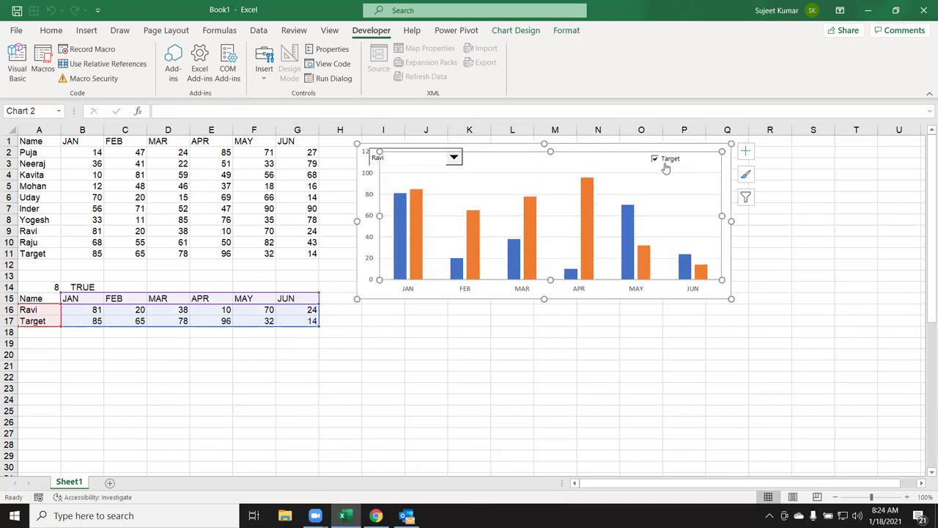
left_click(666, 168)
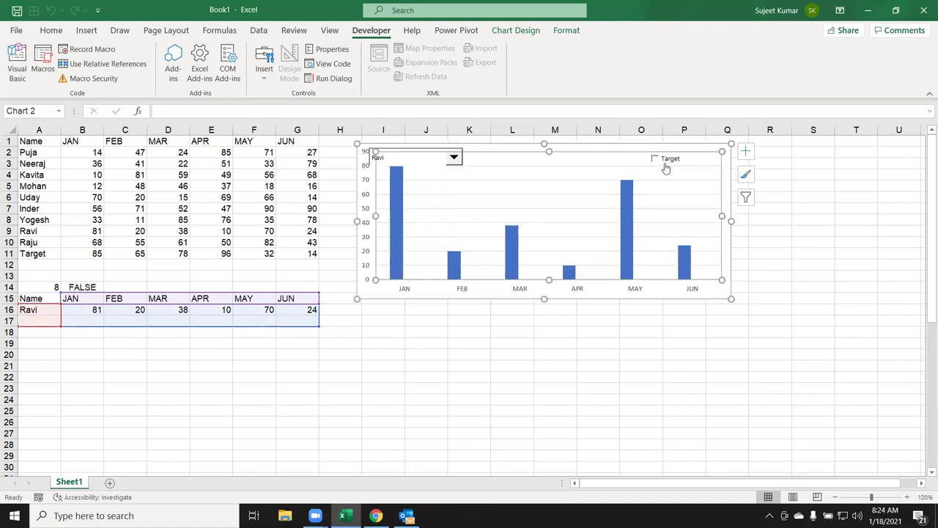
Step: Keep toggling the Target series, finishing unticked so only Ravi's columns remain
left_click(665, 168)
left_click(665, 168)
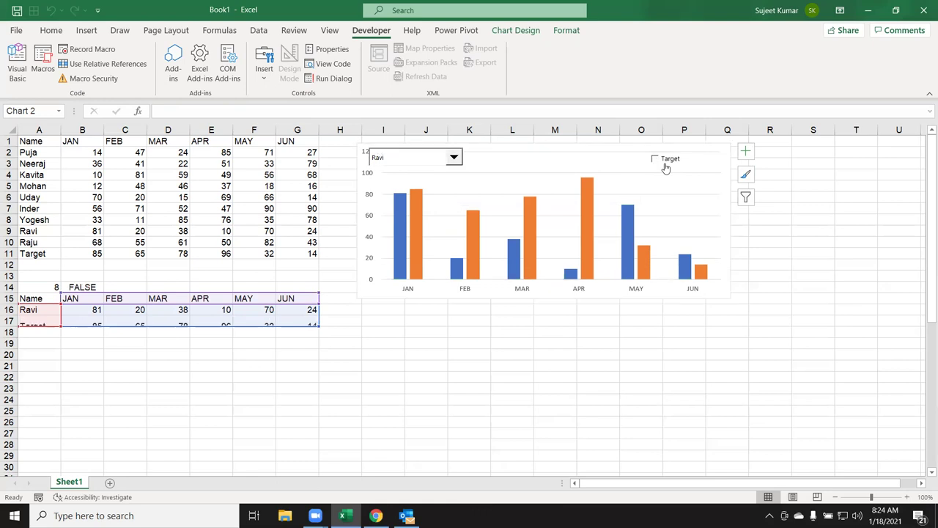
left_click(666, 163)
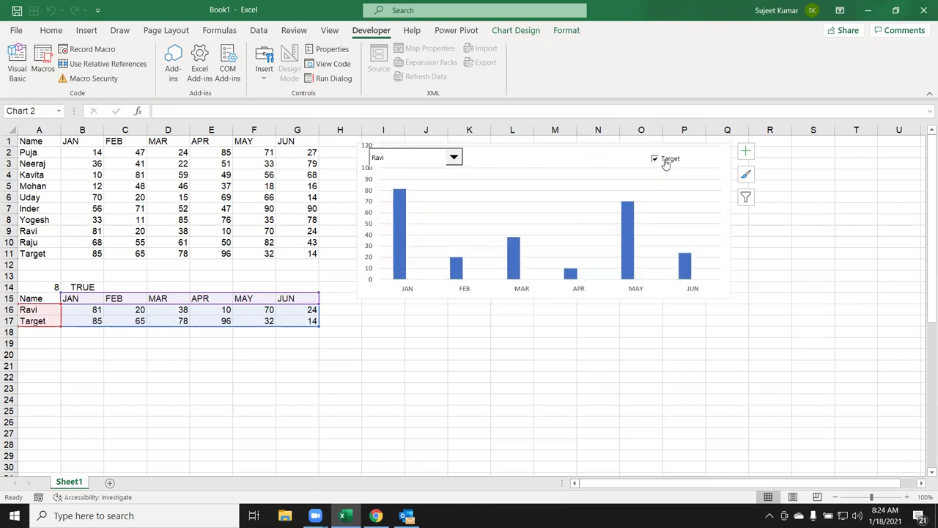
left_click(665, 164)
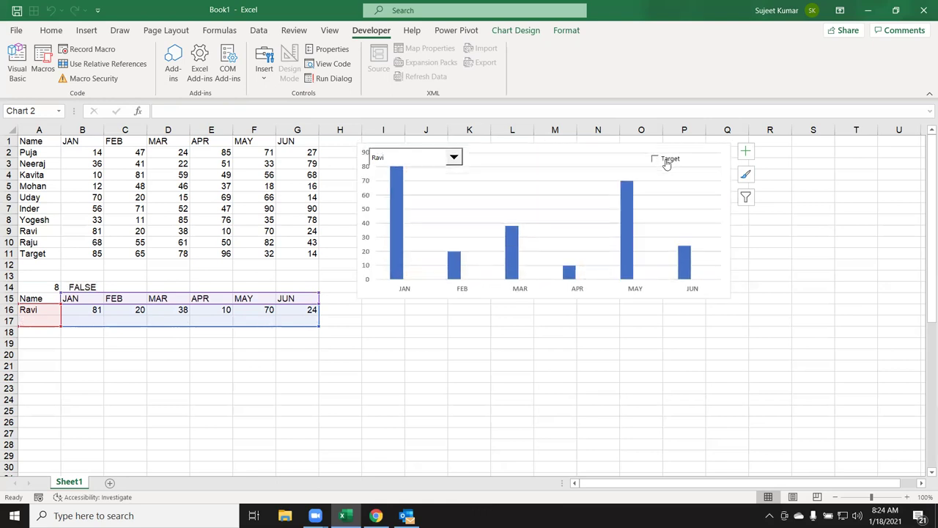
left_click(665, 163)
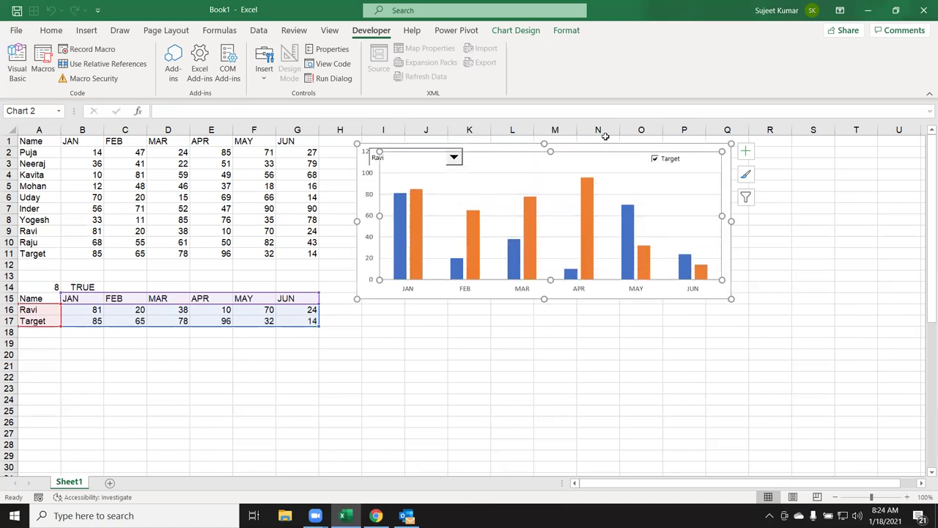
left_click(659, 163)
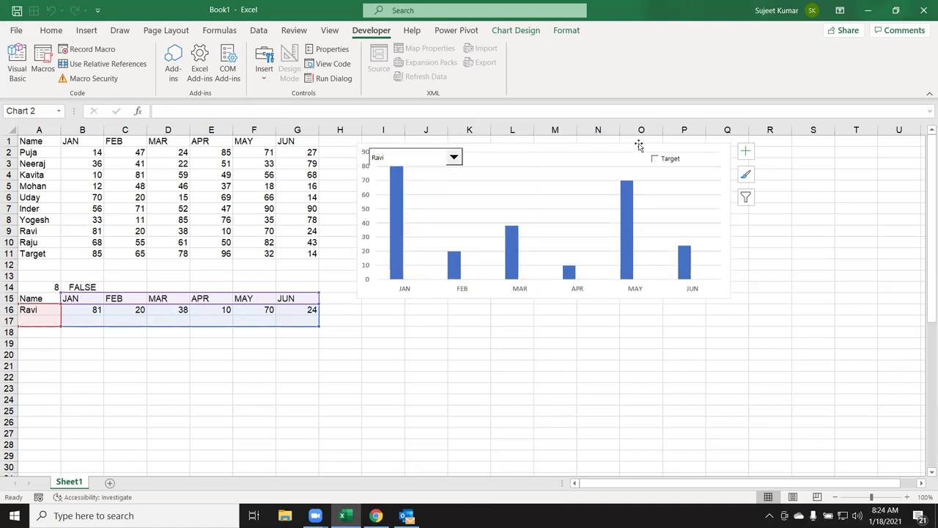
left_click(656, 163)
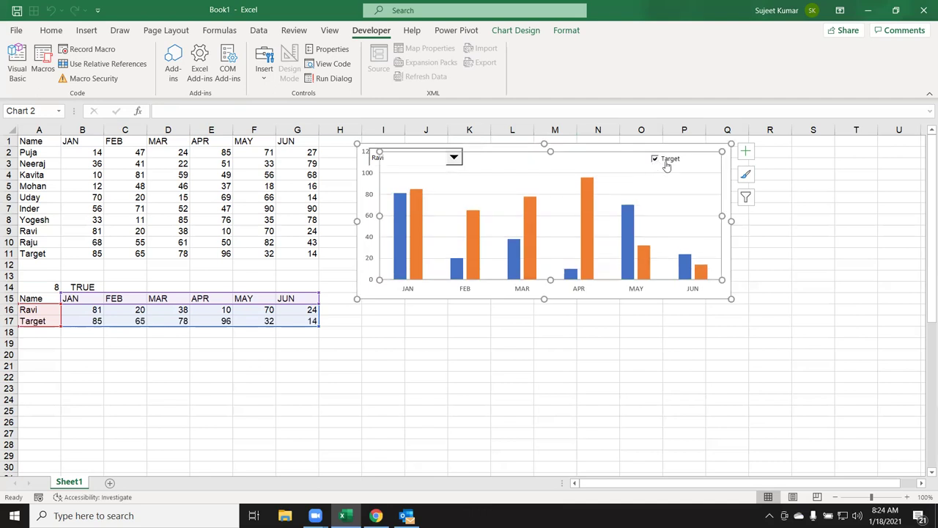
left_click(666, 164)
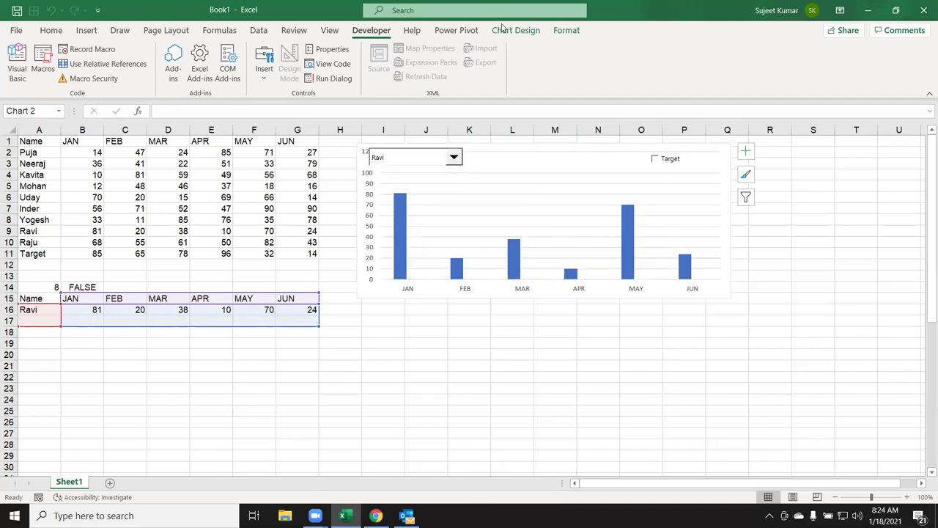
left_click(626, 160)
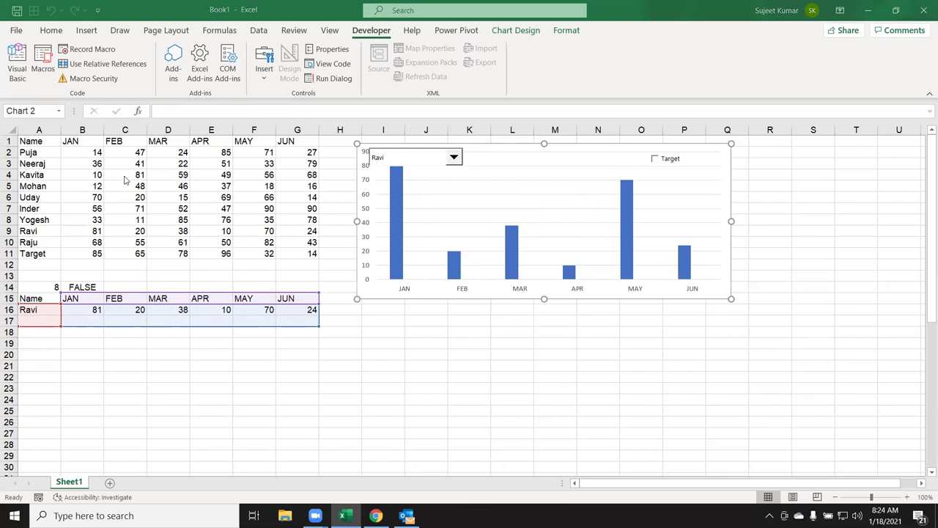
mouse_move(32, 142)
left_mouse_down()
mouse_move(289, 233)
mouse_move(308, 253)
left_mouse_up()
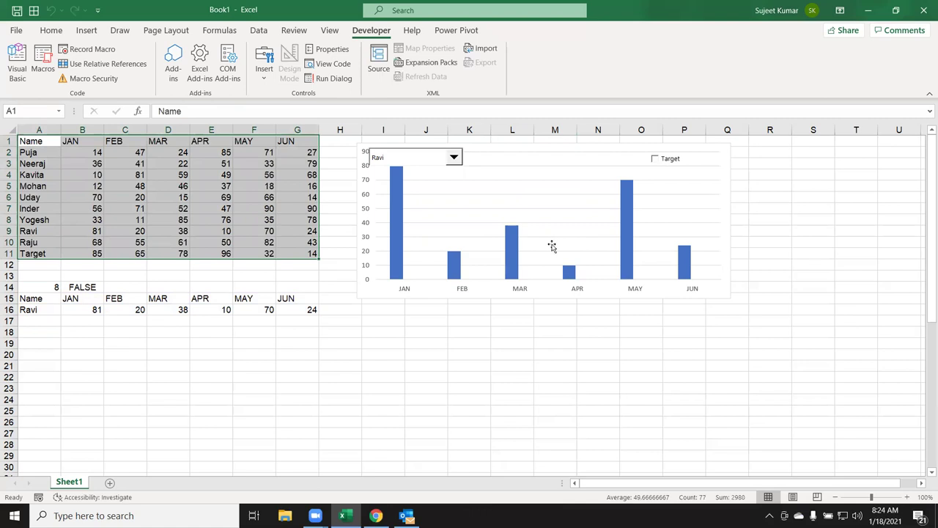
Step: Copy the sales table A1:G11 and paste it into a new Sheet2
key("ctrl+c")
key("ctrl+q")
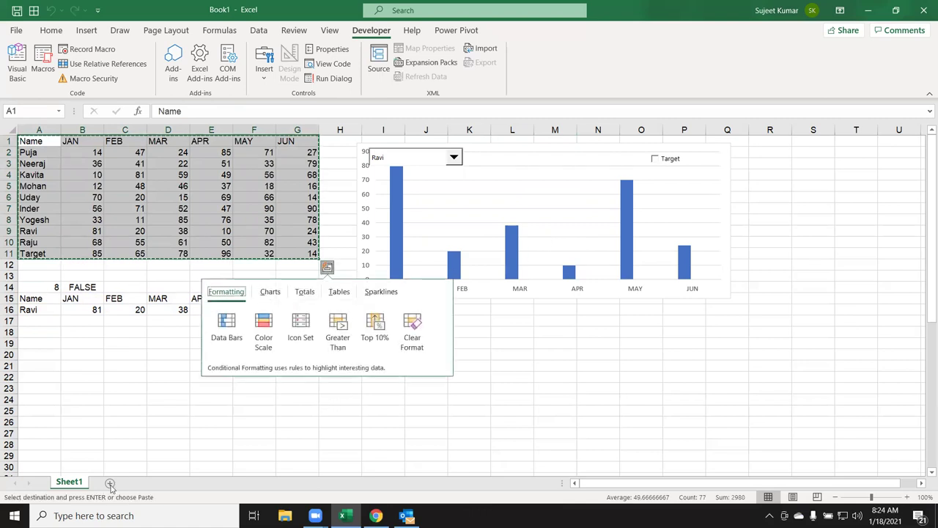
left_click(110, 485)
key("ctrl+v")
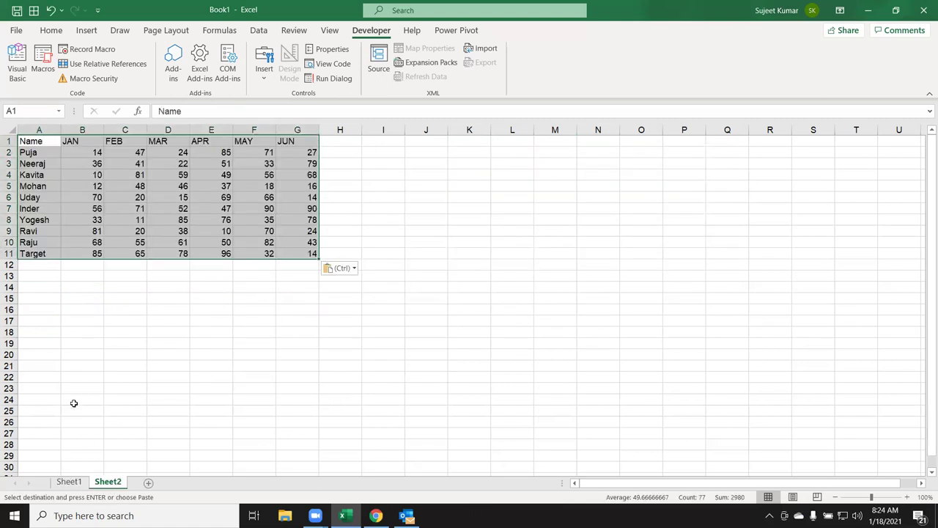
left_click(35, 141)
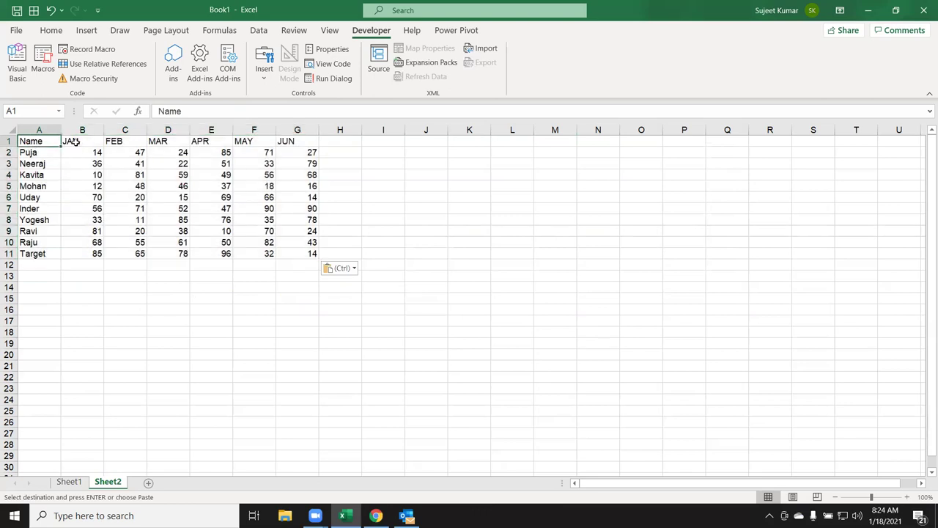
left_click_drag(76, 141, 297, 141)
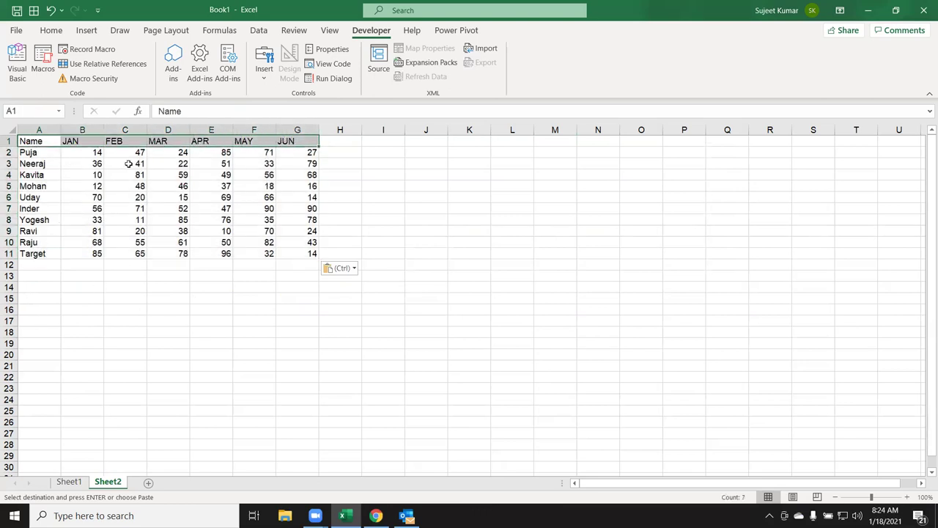
Step: Put index 1 in A15 and enter =OFFSET(A1,A15,0) in A16
left_click(41, 303)
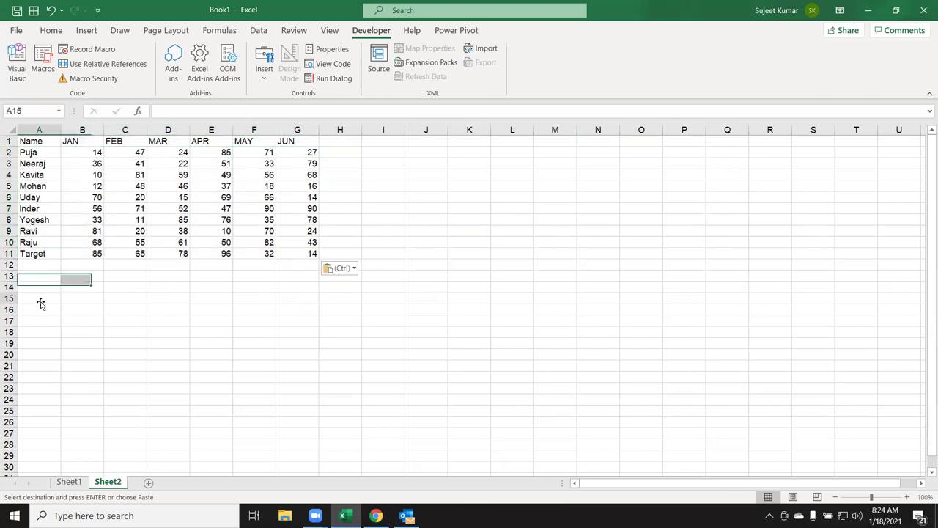
type("1")
key("Return")
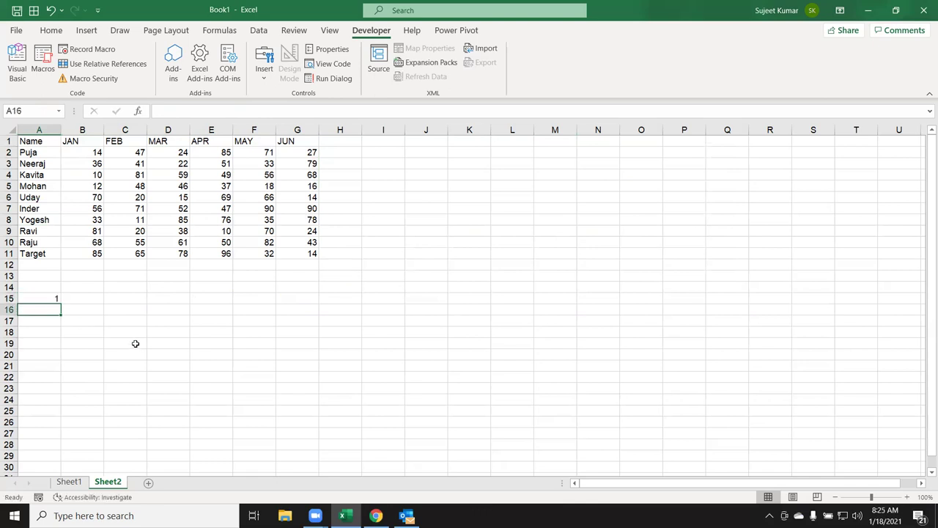
type("=off")
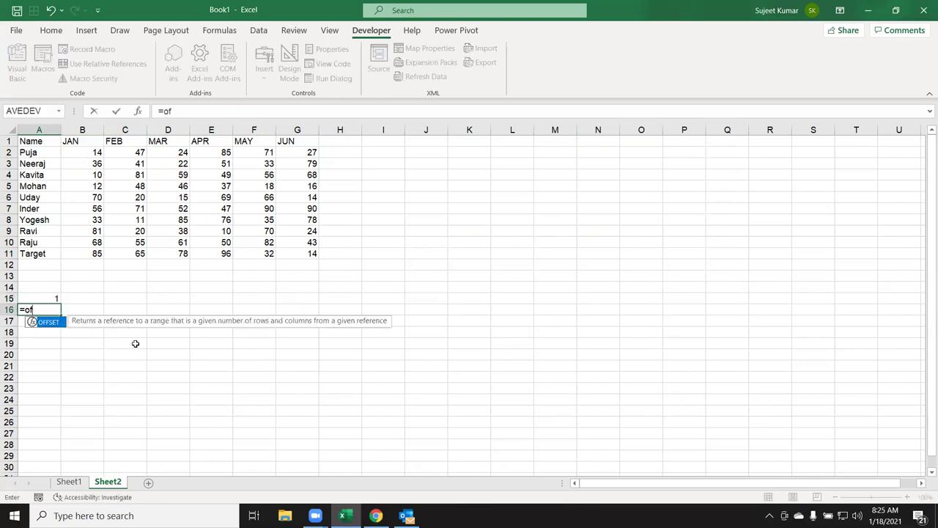
key("Tab")
left_click(25, 146)
type(",")
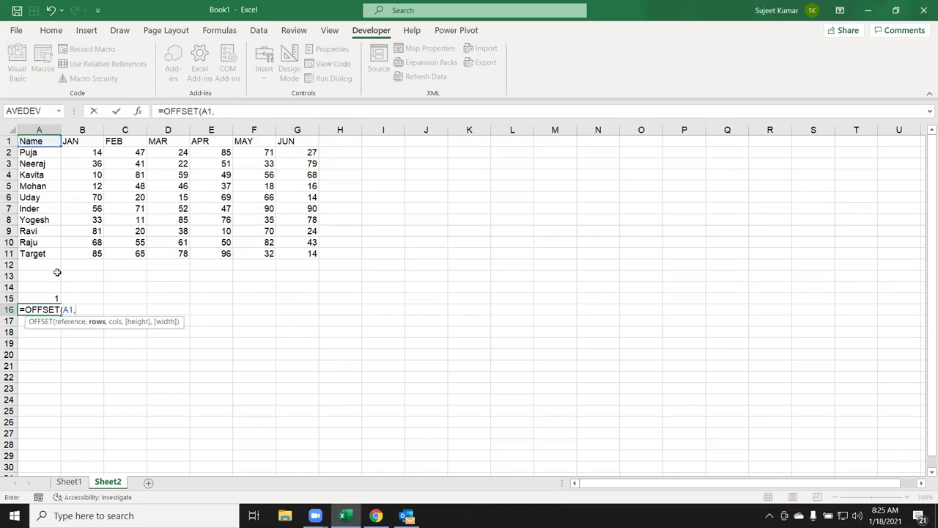
left_click(53, 296)
type(",0")
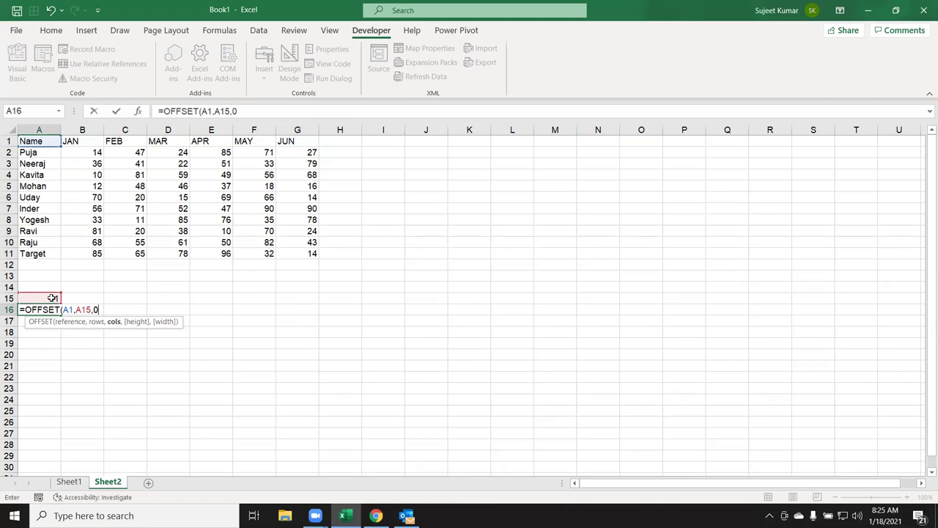
key("Return")
Step: Make the A15 reference absolute ($A$15) and fill the OFFSET formula across A16:G16
key("Up")
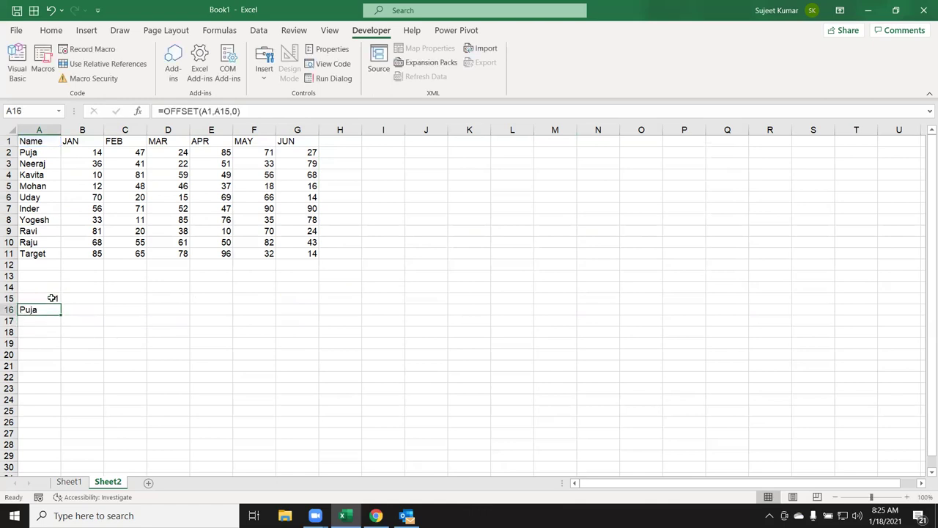
left_click(217, 112)
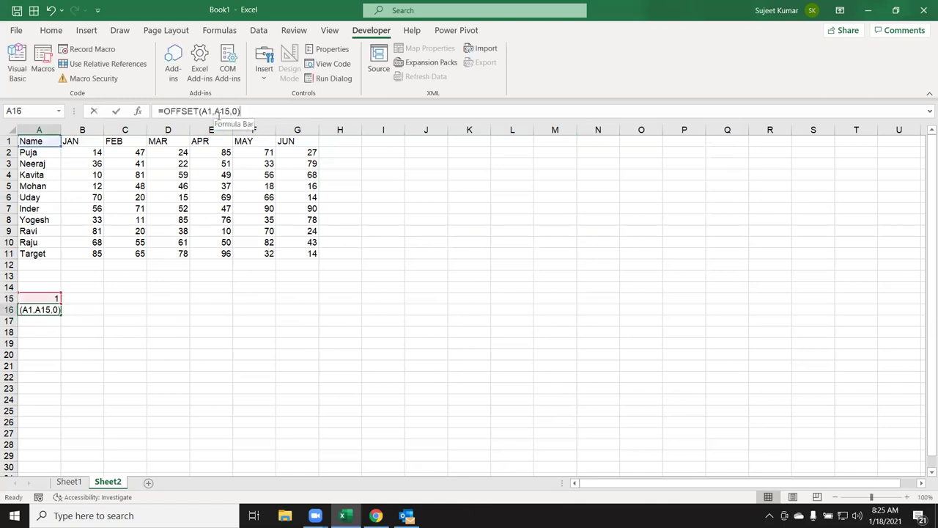
double_click(218, 111)
key("Return")
left_click_drag(46, 309, 312, 306)
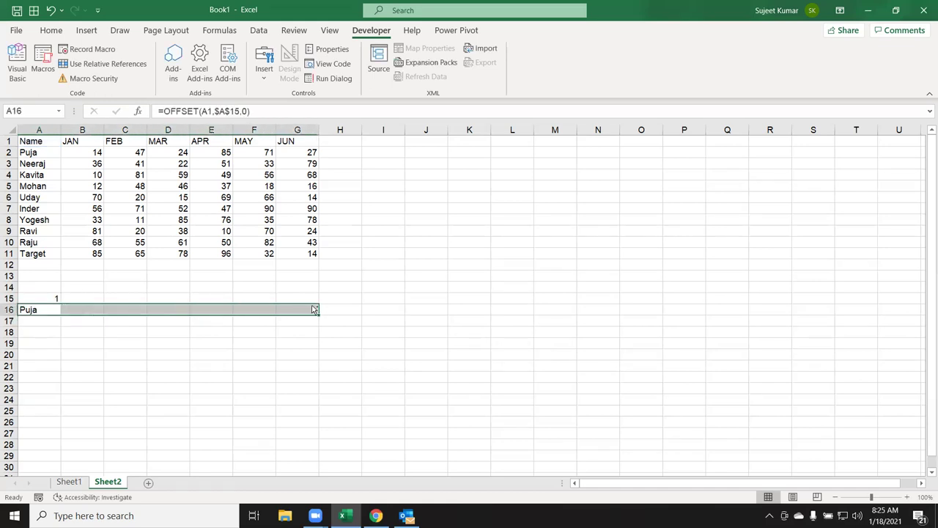
key("ctrl+r")
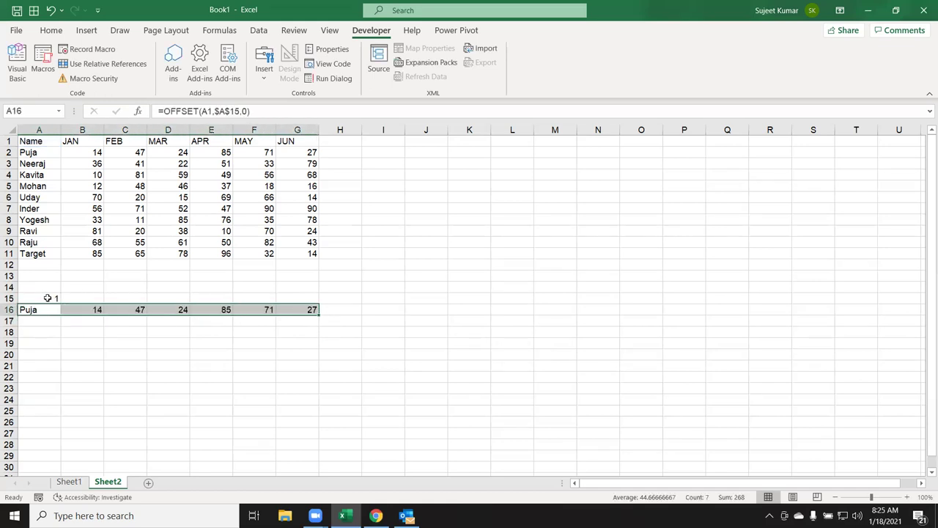
Step: Test the lookup by switching A15 between 2 (Neeraj) and 1, ending on Puja
left_click(48, 297)
type("2")
key("Return")
left_click(48, 298)
type("1")
key("Return")
left_click(44, 297)
type("2")
key("Return")
left_click(43, 299)
type("1")
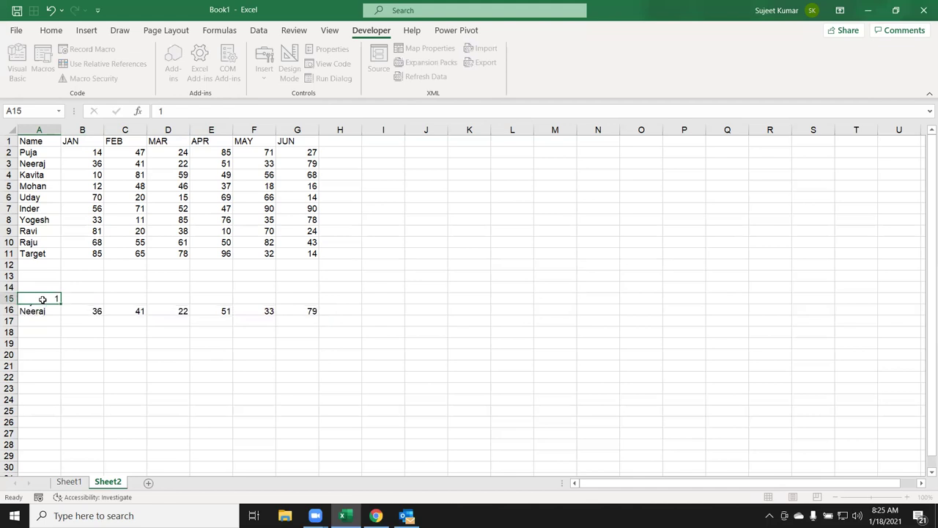
key("Return")
key("ctrl+shift+Right")
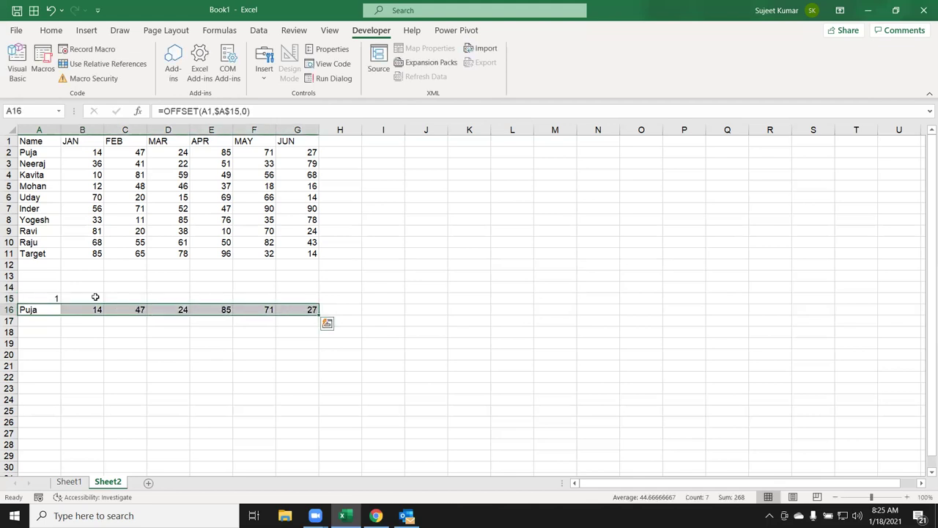
left_click(412, 219)
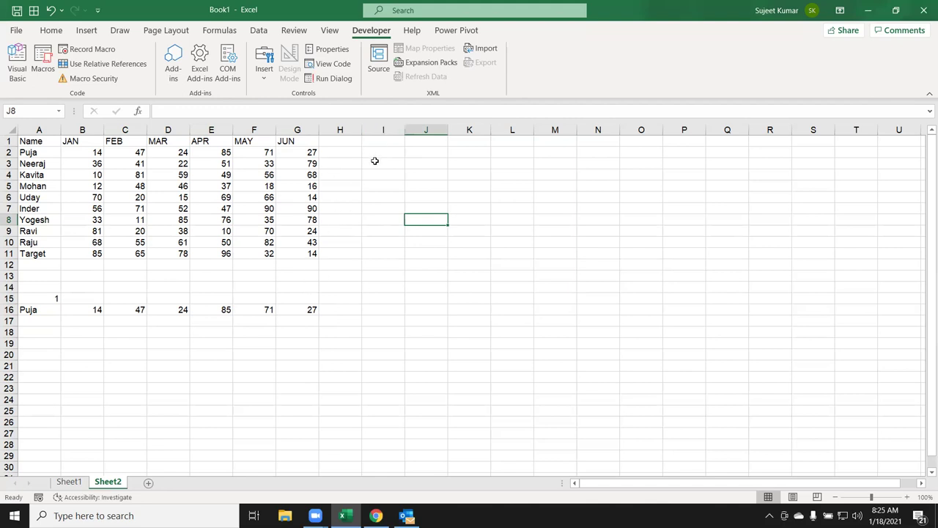
Step: Insert an empty 2-D clustered column chart beside the table and widen it
left_click(375, 161)
left_click(87, 30)
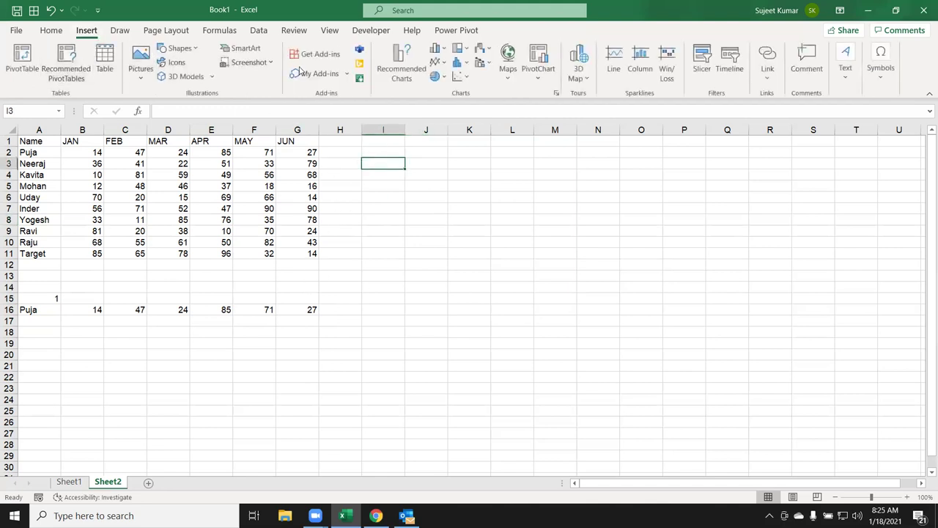
left_click(437, 49)
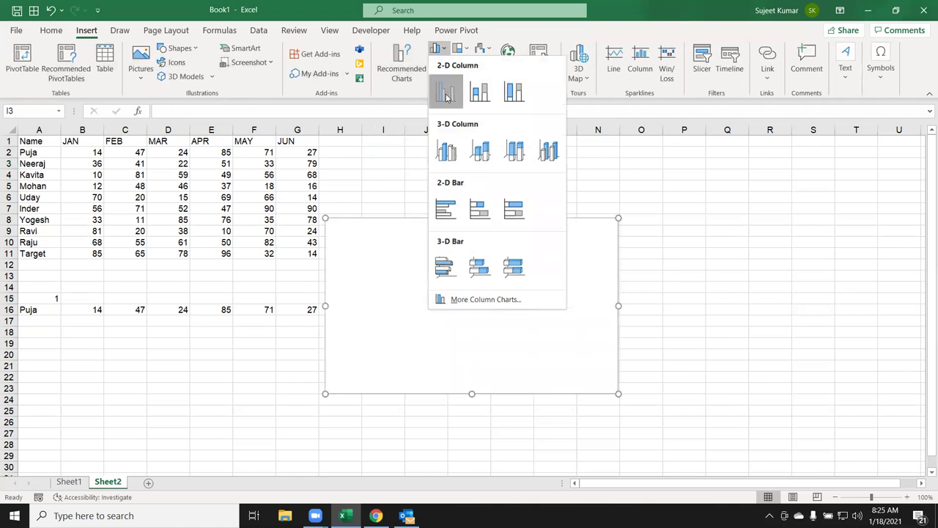
left_click(446, 92)
left_click_drag(364, 241, 395, 164)
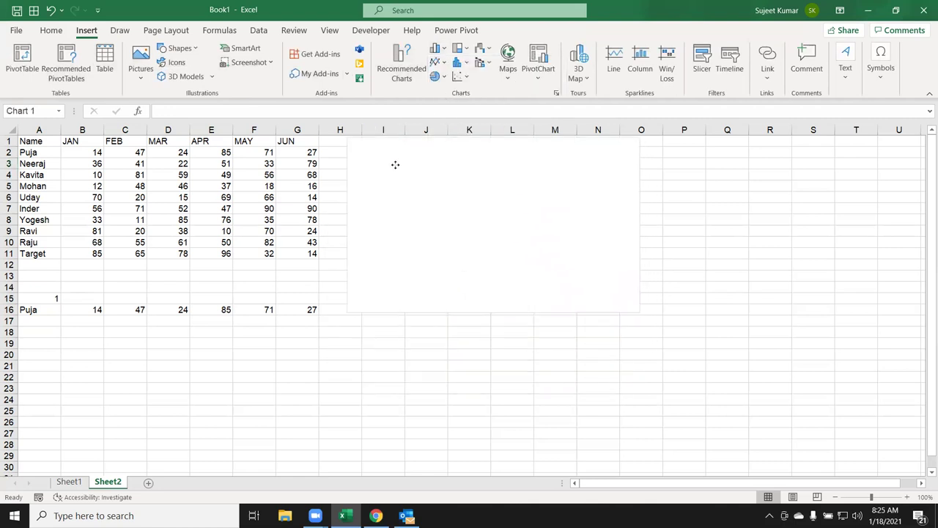
left_click_drag(641, 314, 721, 306)
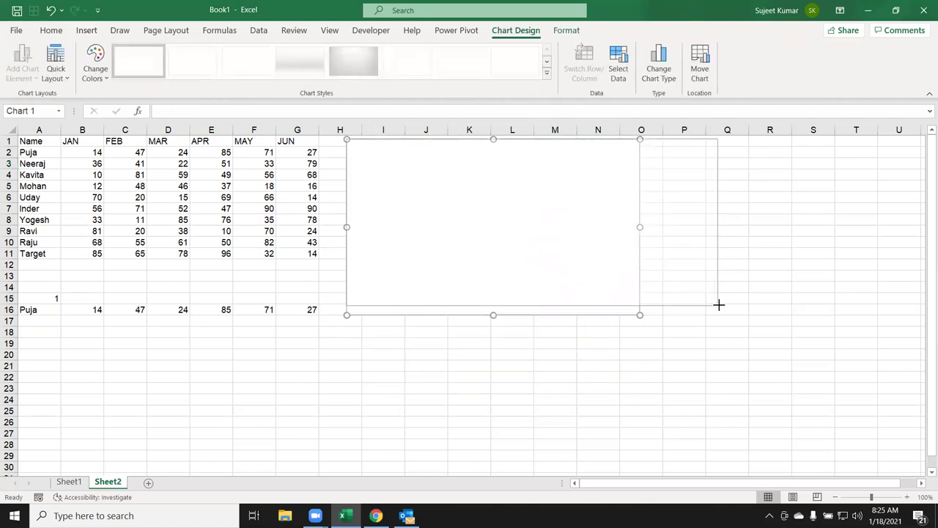
Step: Add a chart series named by A16 with values B16:G16
right_click(515, 210)
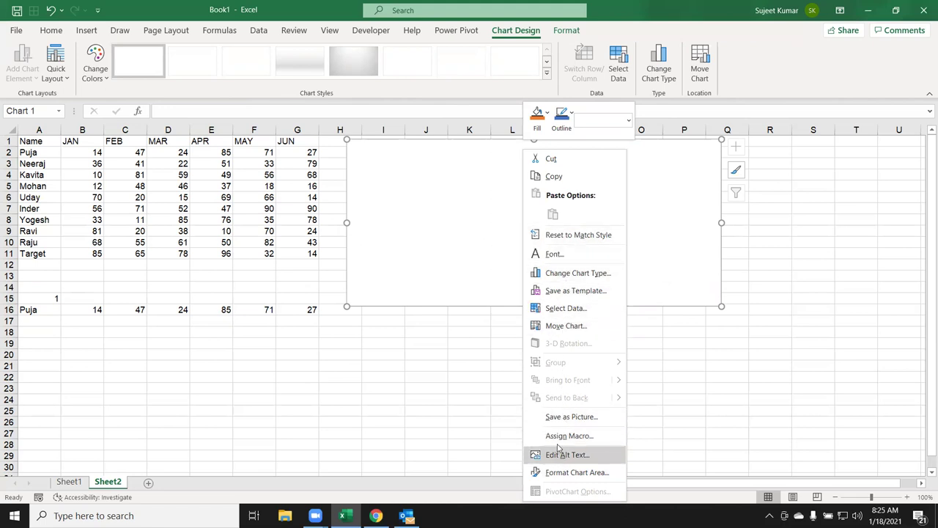
left_click(558, 309)
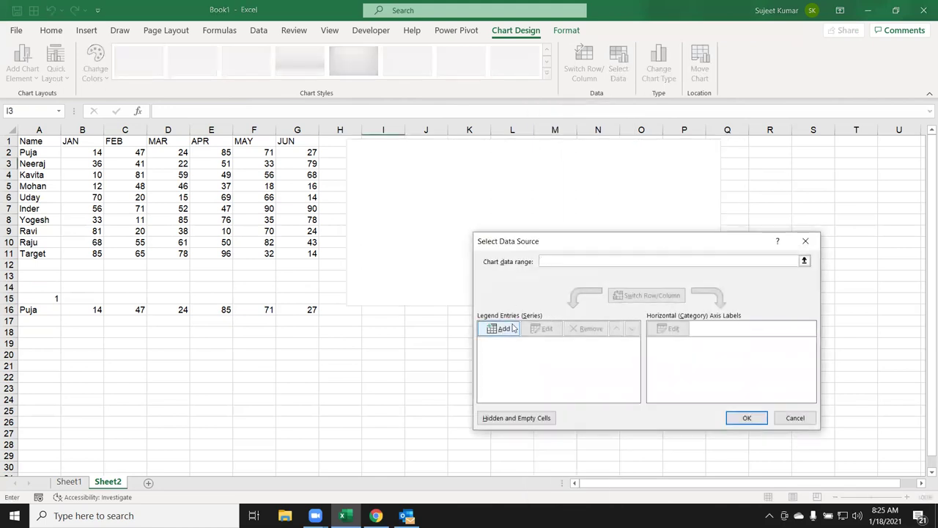
left_click(513, 328)
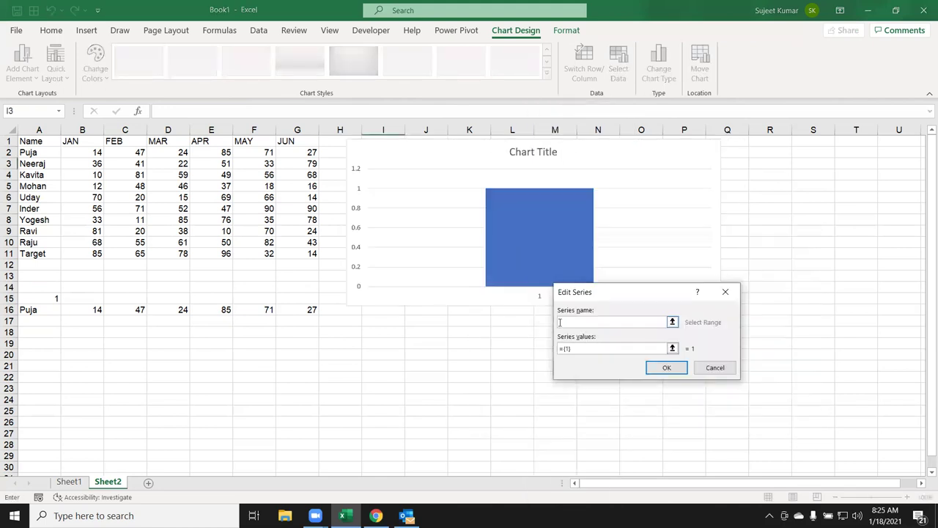
left_click(39, 309)
key("Tab")
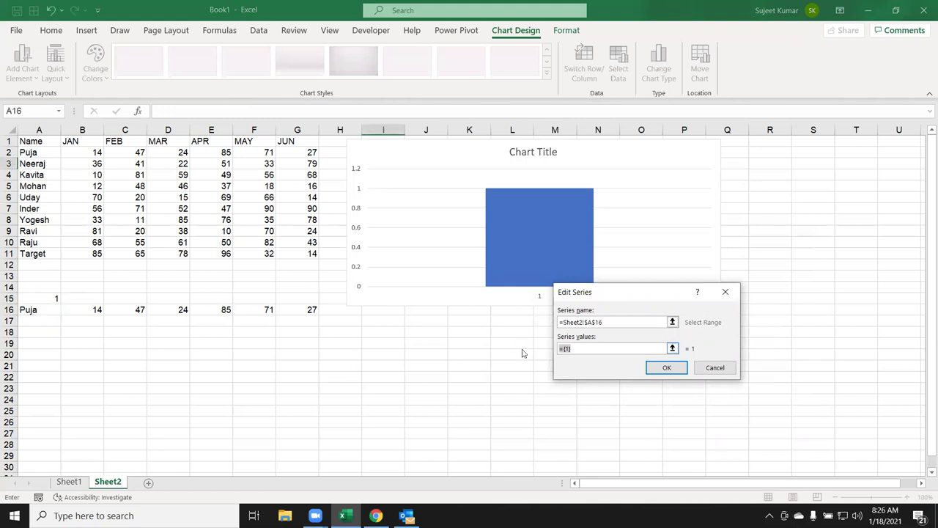
type("=")
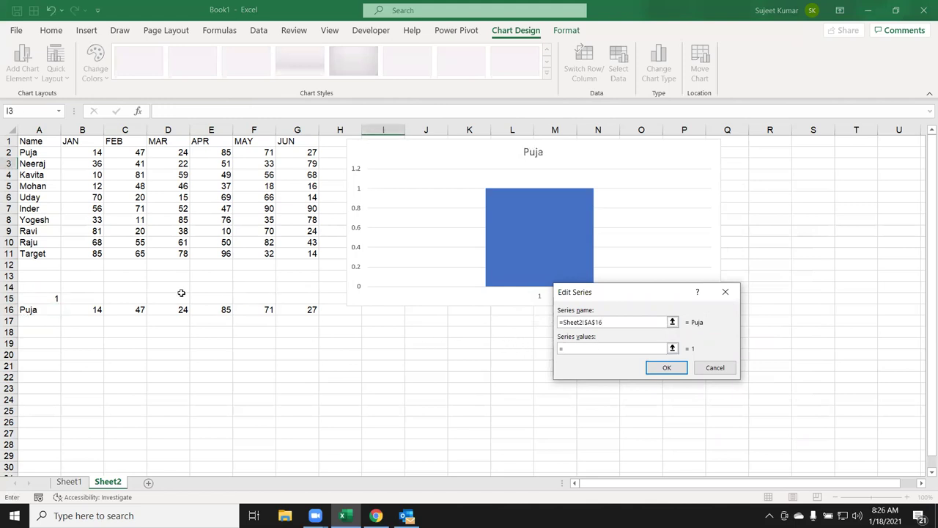
left_click_drag(101, 310, 308, 310)
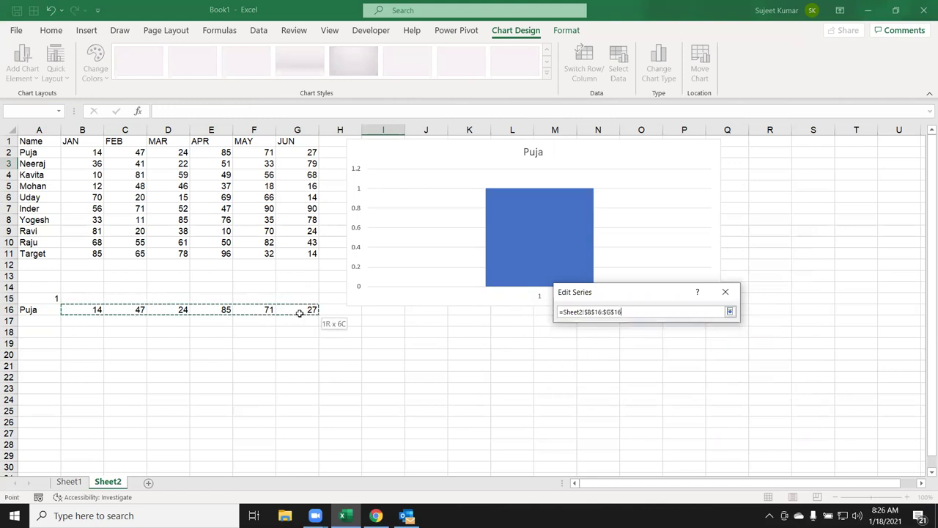
left_click(667, 368)
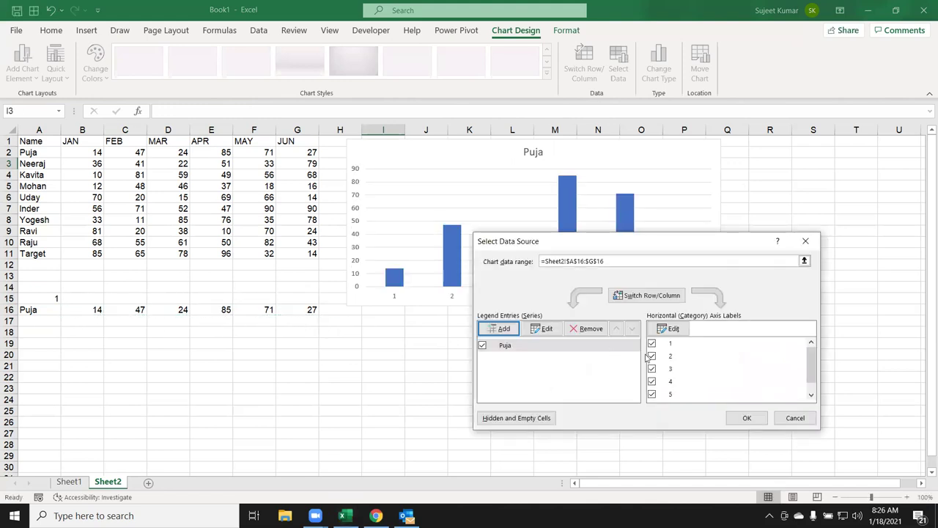
Step: Set the horizontal axis labels to =Sheet2!$A$1:$G$1 and apply the data source
left_click(673, 329)
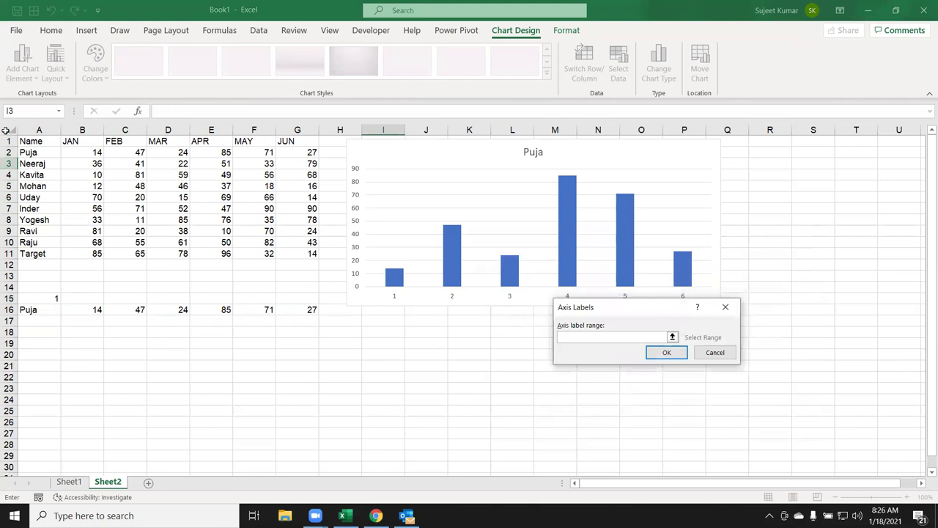
left_click_drag(24, 139, 308, 141)
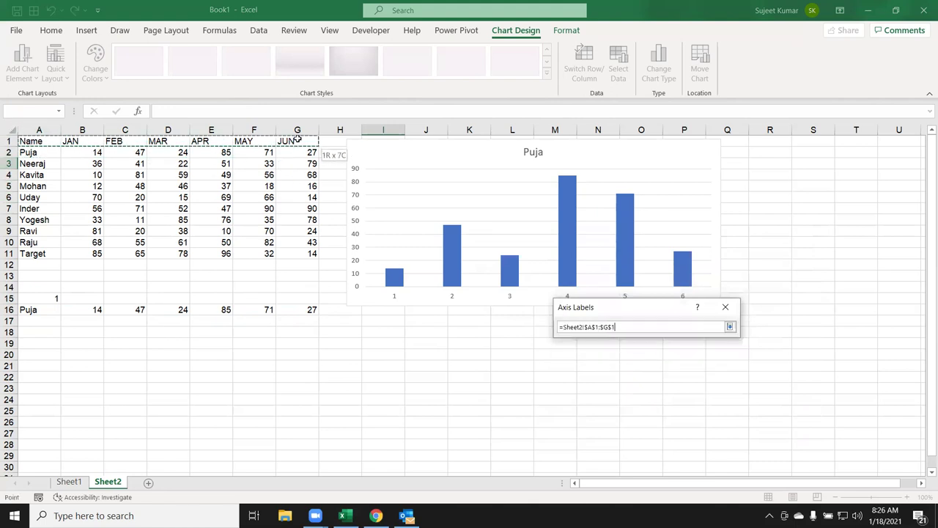
left_click(666, 352)
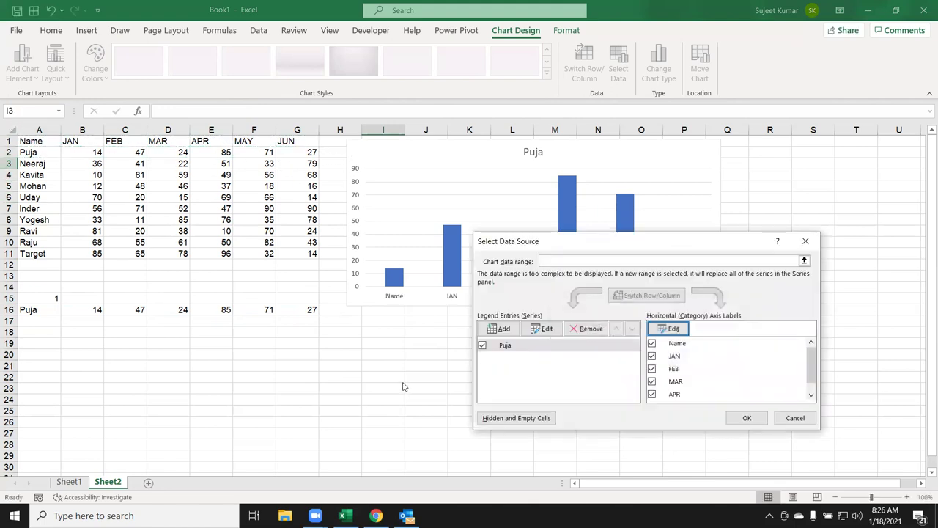
left_click(741, 418)
Step: Change A15 to 2, then 3, so the chart plots Kavita
left_click(47, 295)
type("2")
key("Return")
left_click(44, 296)
type("3")
key("Return")
left_click(45, 295)
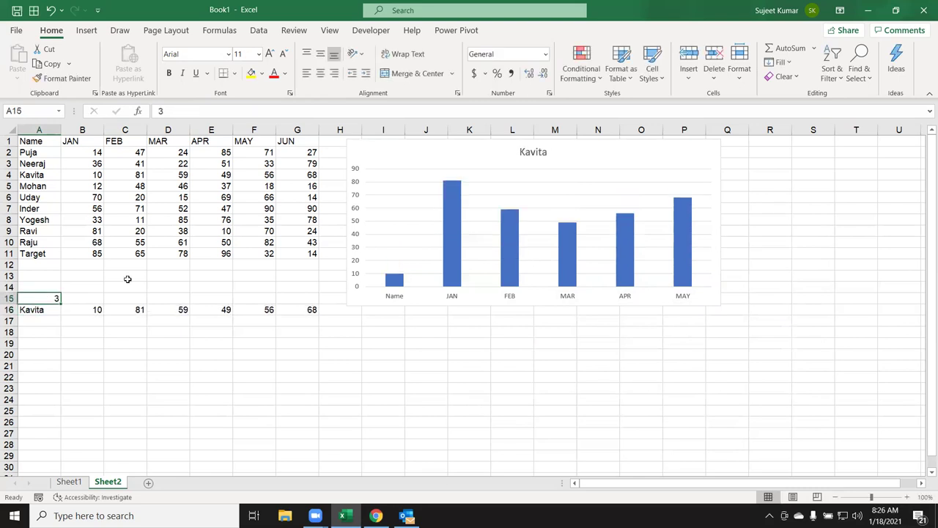
Step: Delete the horizontal gridlines from the Kavita chart
left_click(413, 150)
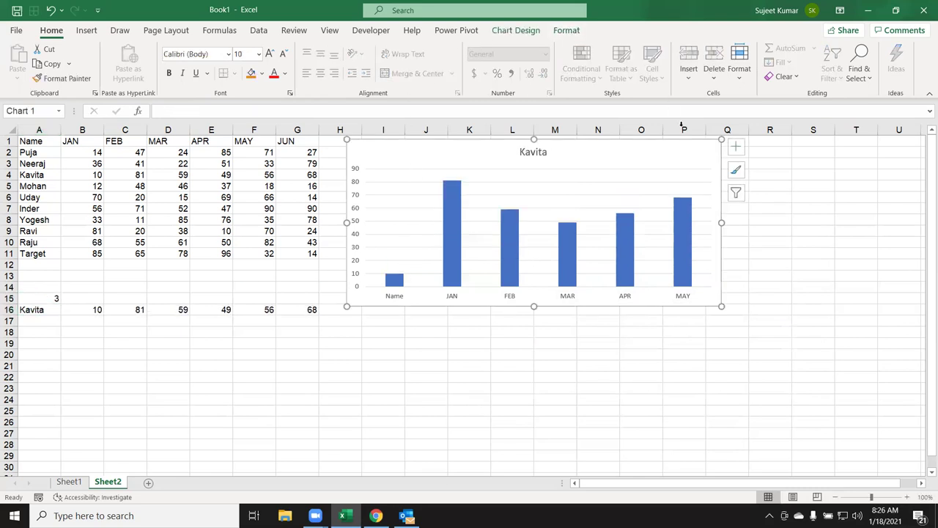
left_click(699, 176)
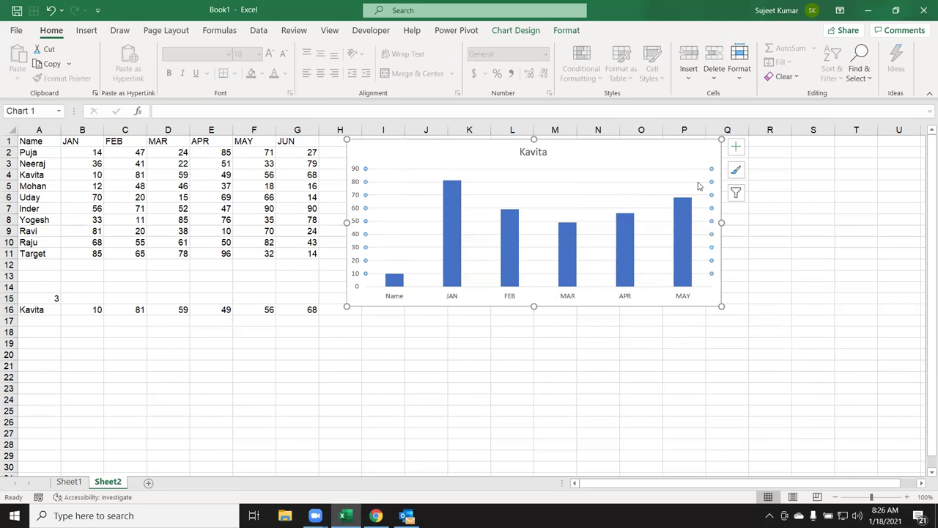
key("Delete")
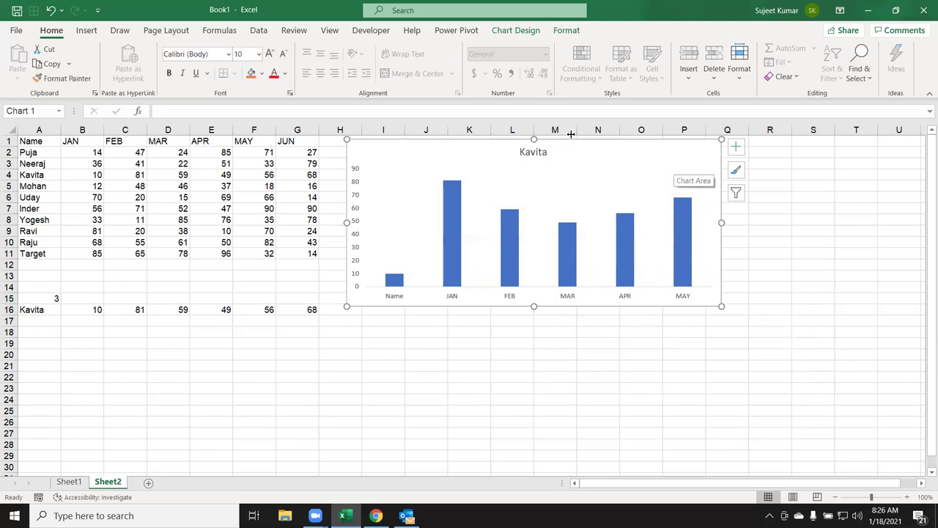
Step: Apply Quick Layout 9 from Chart Design to add axis titles and a right legend
left_click(571, 34)
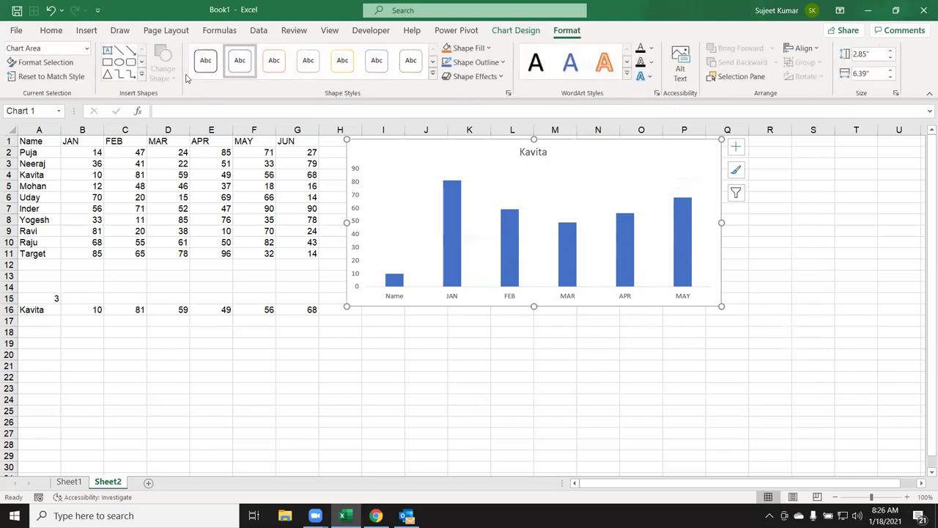
left_click(518, 32)
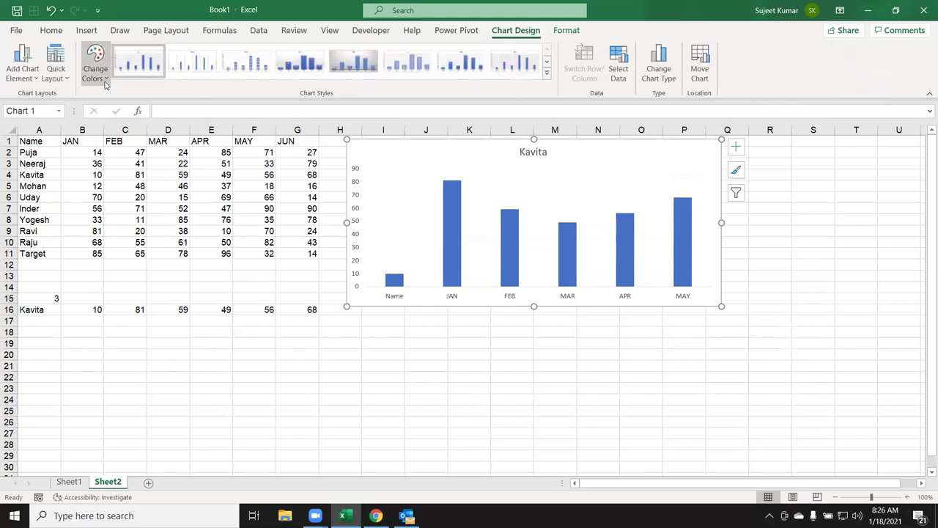
left_click(55, 79)
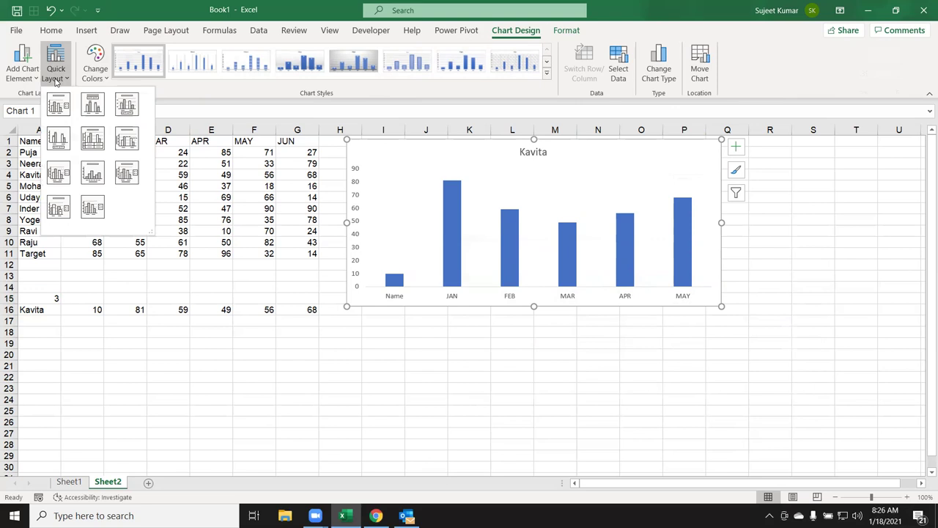
left_click(127, 173)
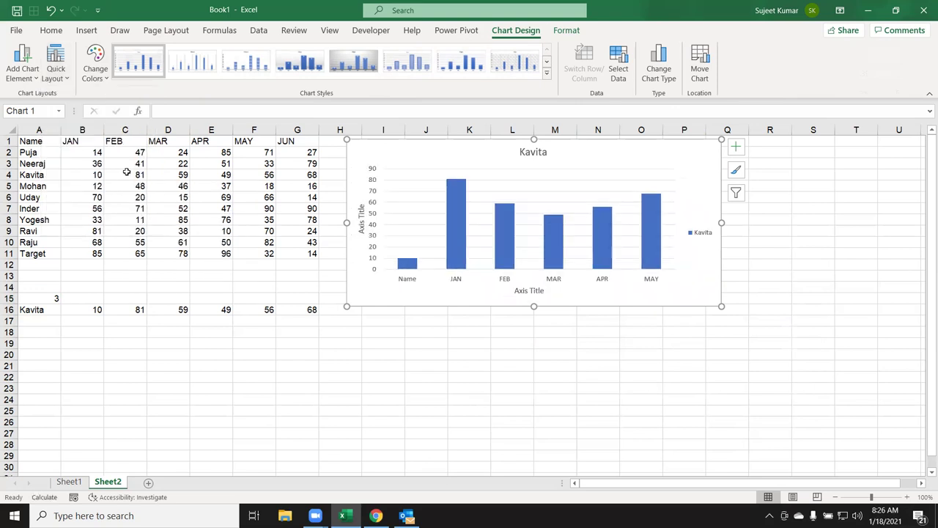
left_click(157, 274)
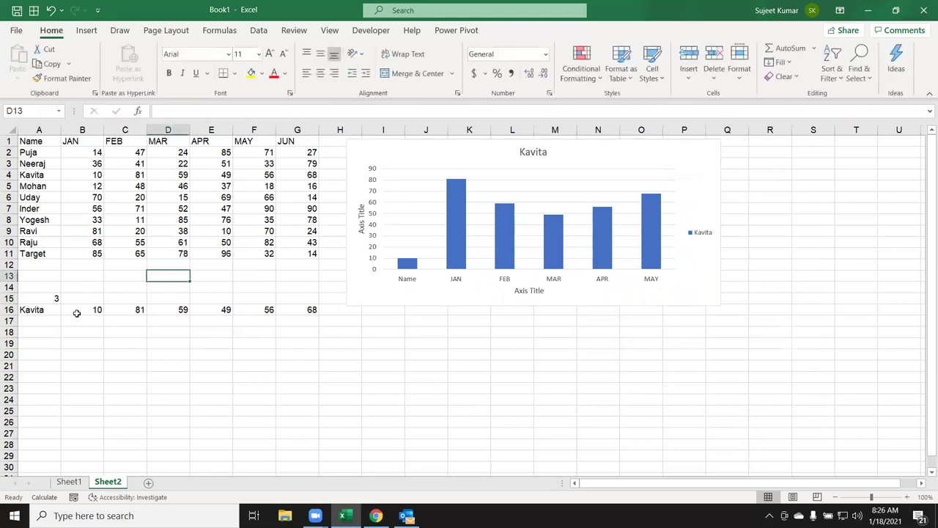
Step: Change the horizontal axis labels to =Sheet2!$B$1:$G$1 so only JAN–JUN appear
left_click(44, 176)
left_click_drag(84, 175, 299, 174)
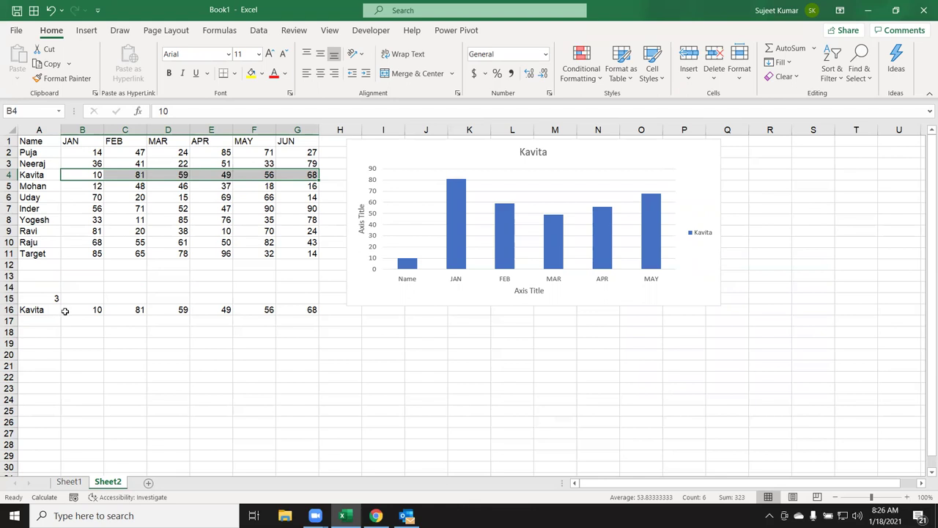
left_click(419, 293)
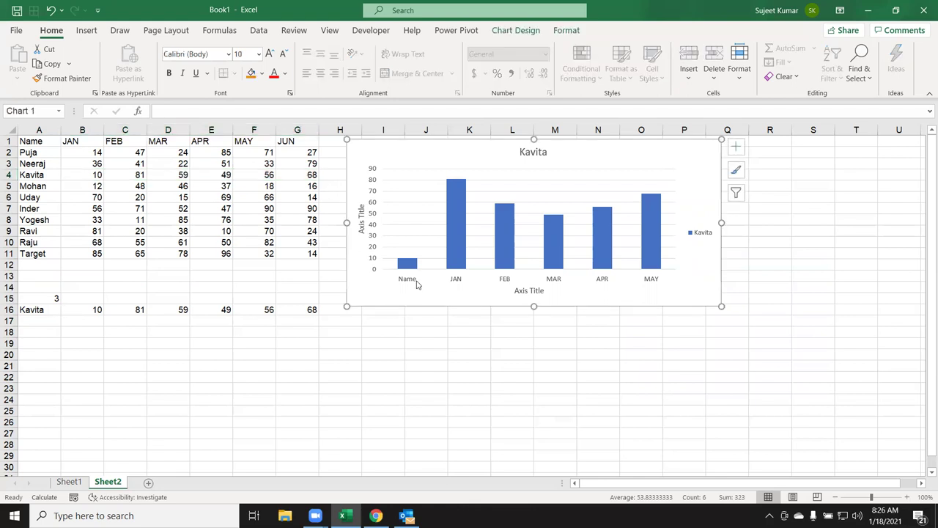
right_click(501, 285)
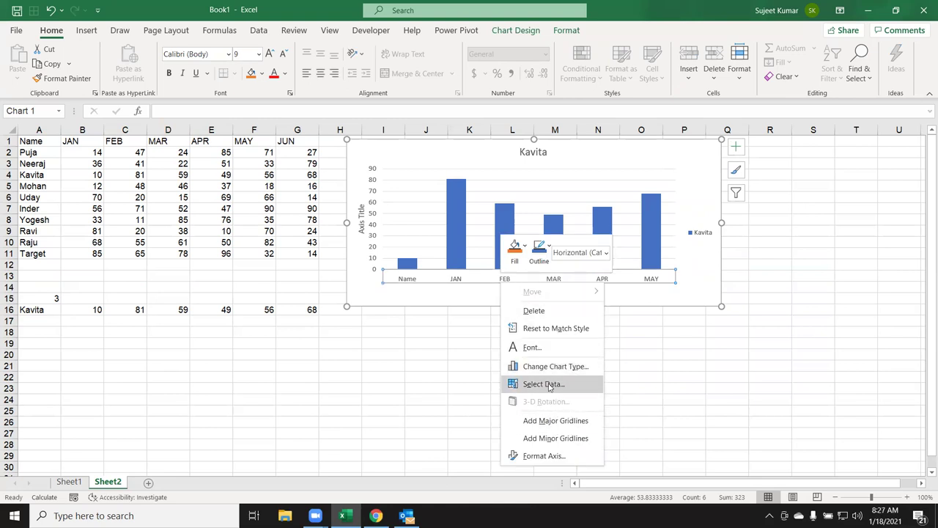
left_click(549, 384)
left_click(668, 328)
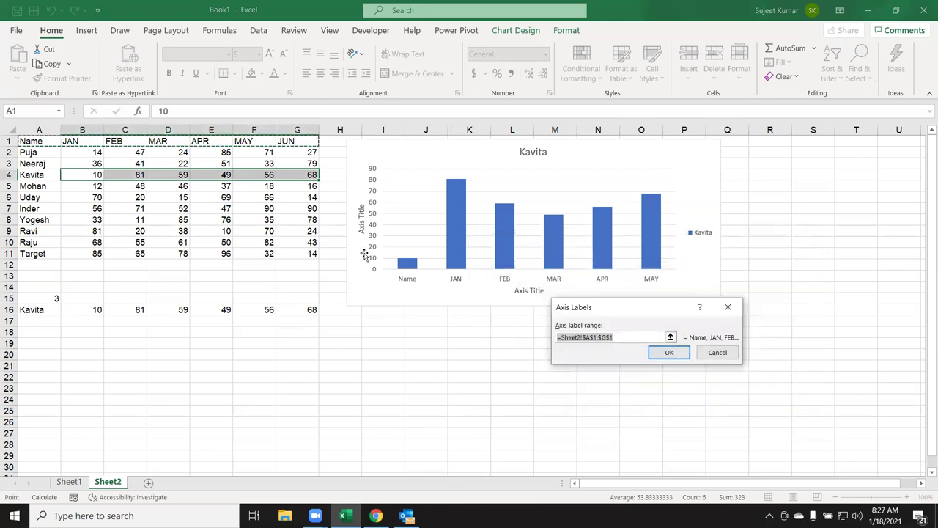
left_click_drag(65, 141, 293, 141)
left_click(666, 351)
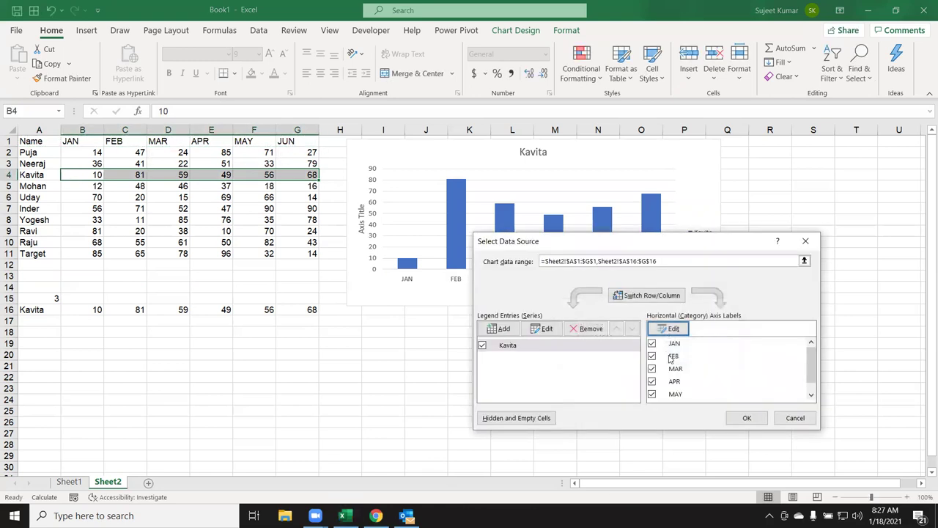
left_click(746, 418)
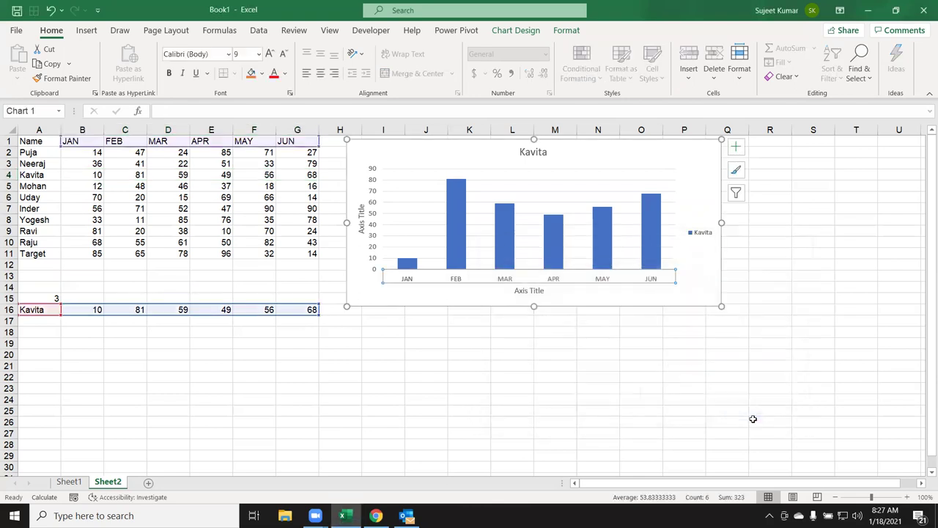
left_click(527, 357)
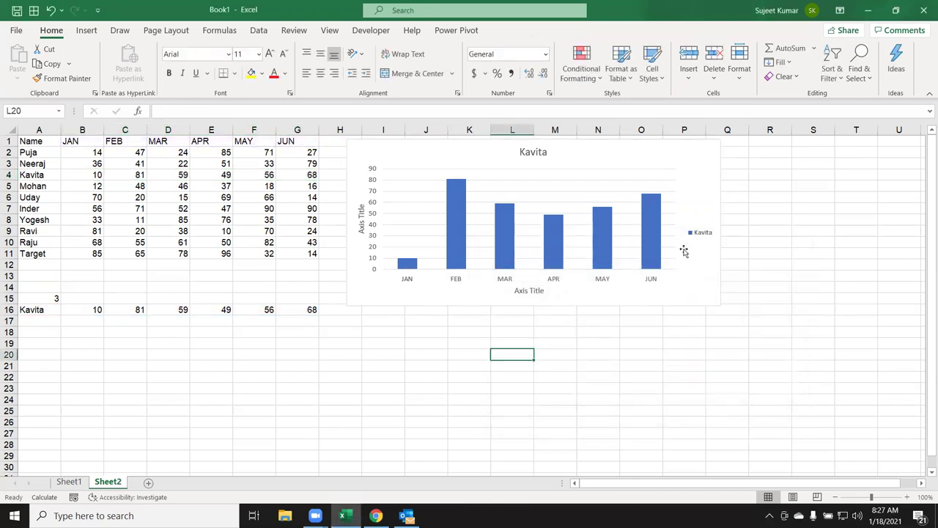
Step: Drag the Kavita legend from the chart's right side to below the plot area
left_click(699, 236)
left_click_drag(693, 245, 691, 252)
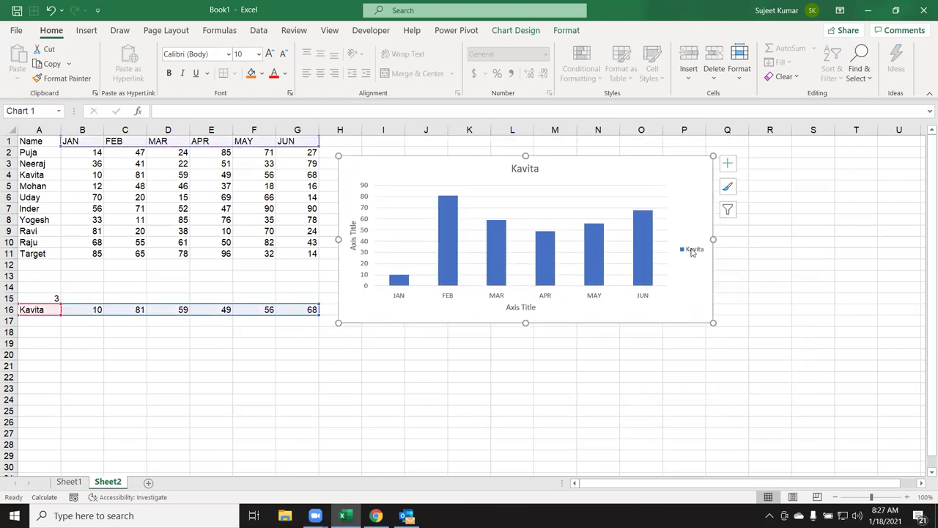
left_click(692, 253)
left_click_drag(698, 257, 571, 185)
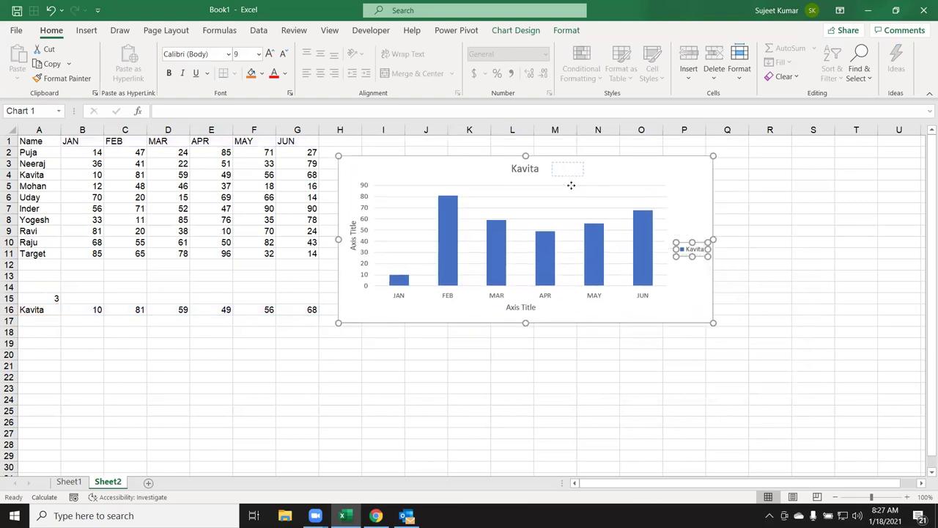
left_click_drag(463, 311, 455, 315)
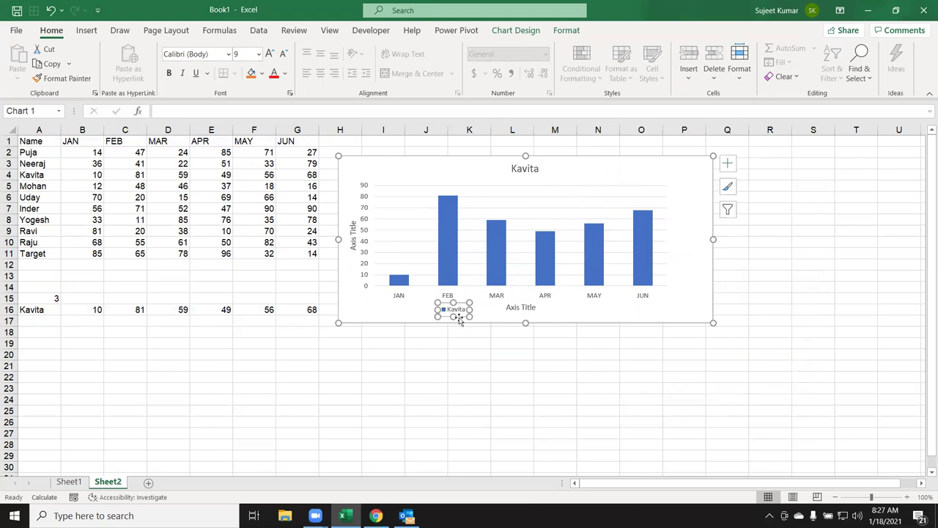
left_click(674, 258)
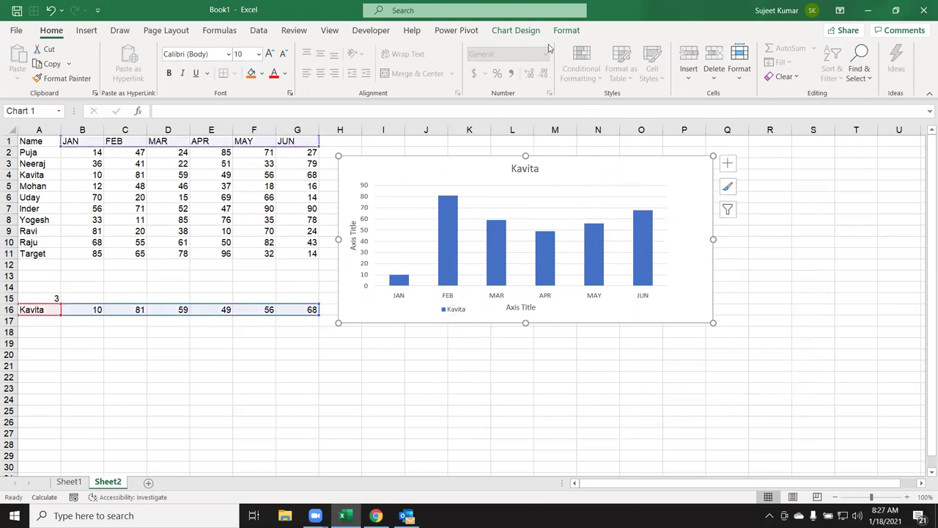
left_click(371, 30)
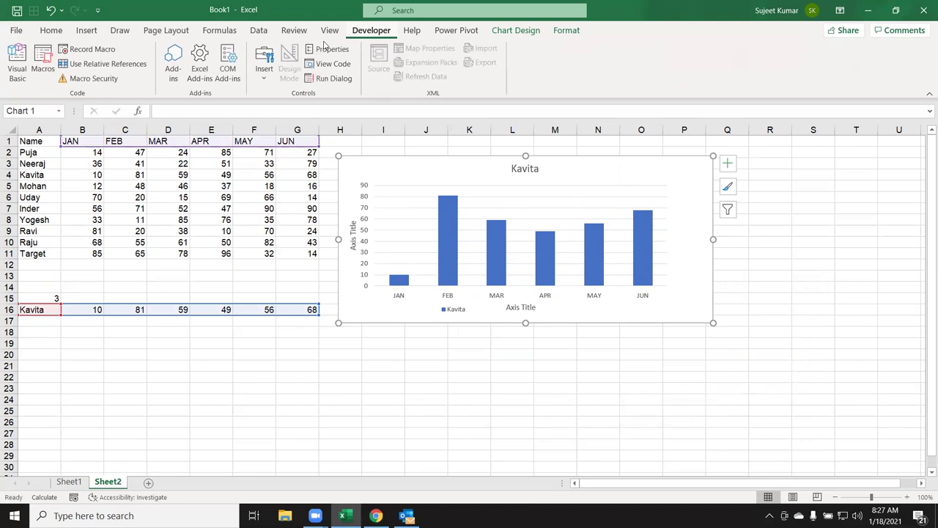
Step: Draw a List Box (Form Control) at the chart's right edge, widen it, and bring up Format Control
left_click(263, 73)
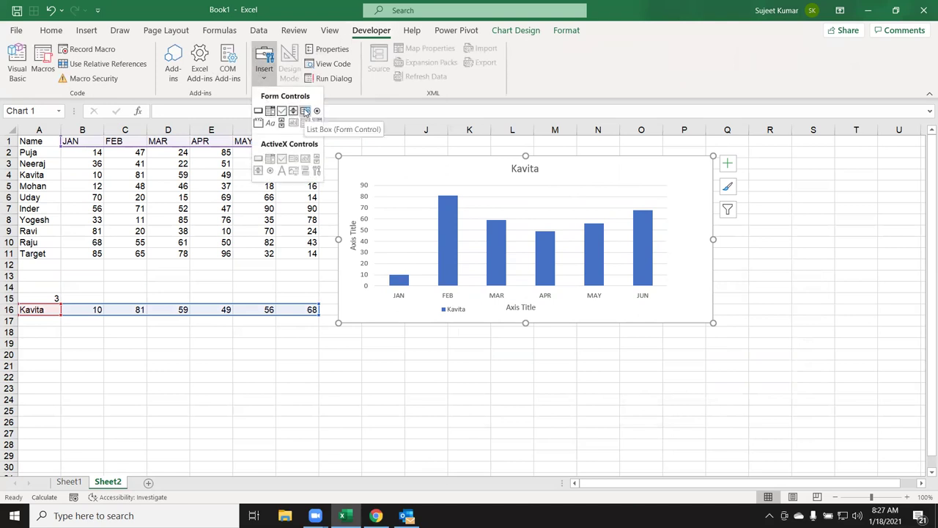
left_click(305, 111)
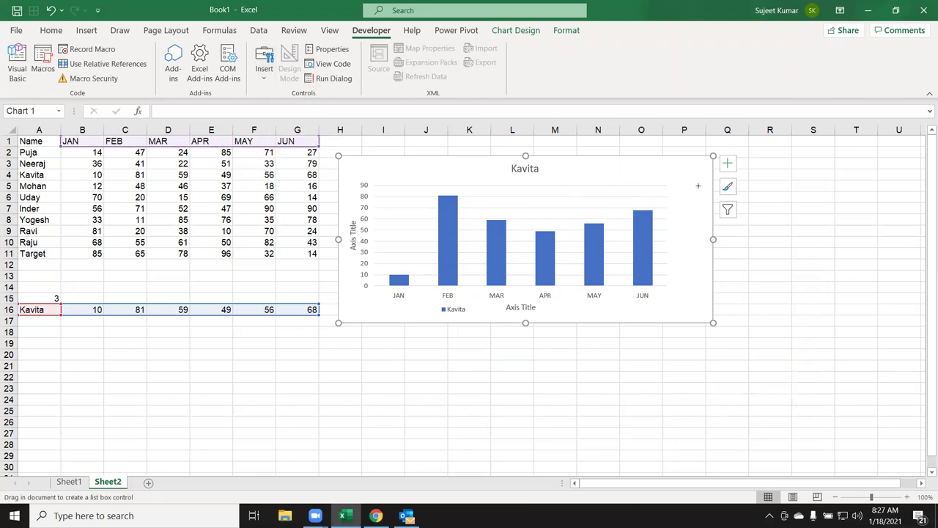
left_click_drag(673, 180, 711, 299)
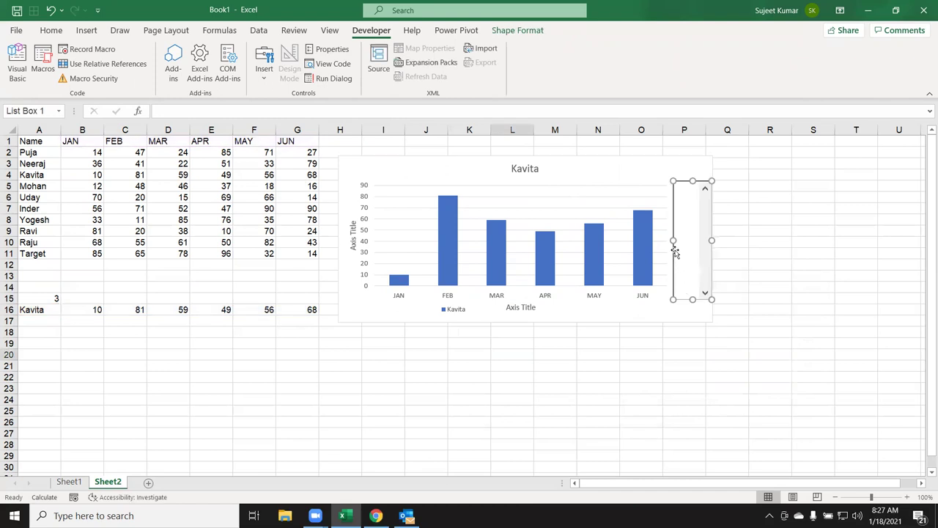
left_click_drag(671, 240, 661, 239)
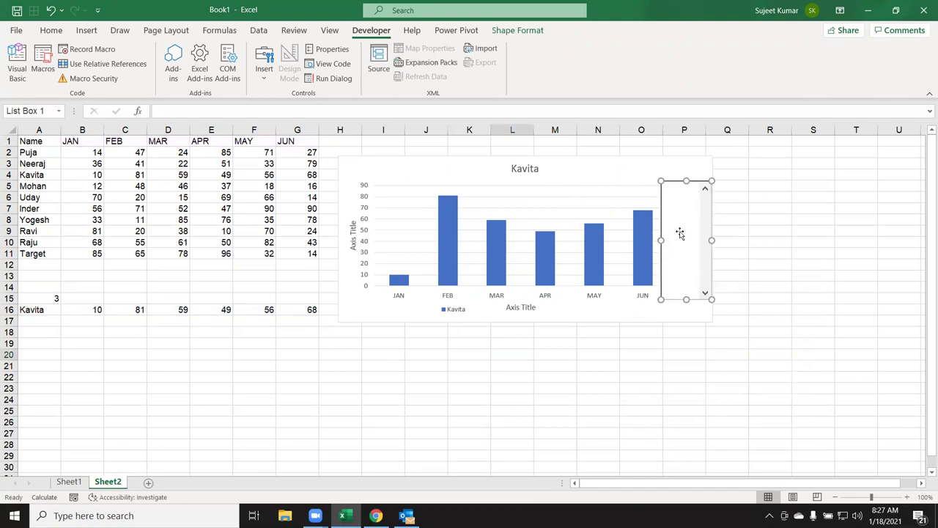
right_click(678, 233)
left_click(715, 349)
Step: Set the list box input range to $A$2:$A$11, cell link $A$15, with 3-D shading
left_click(556, 227)
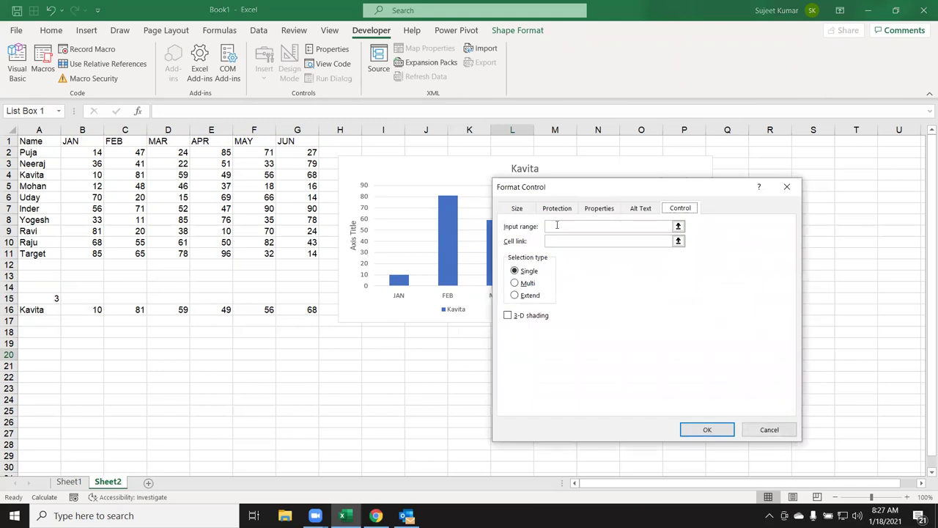
left_click_drag(32, 154, 35, 253)
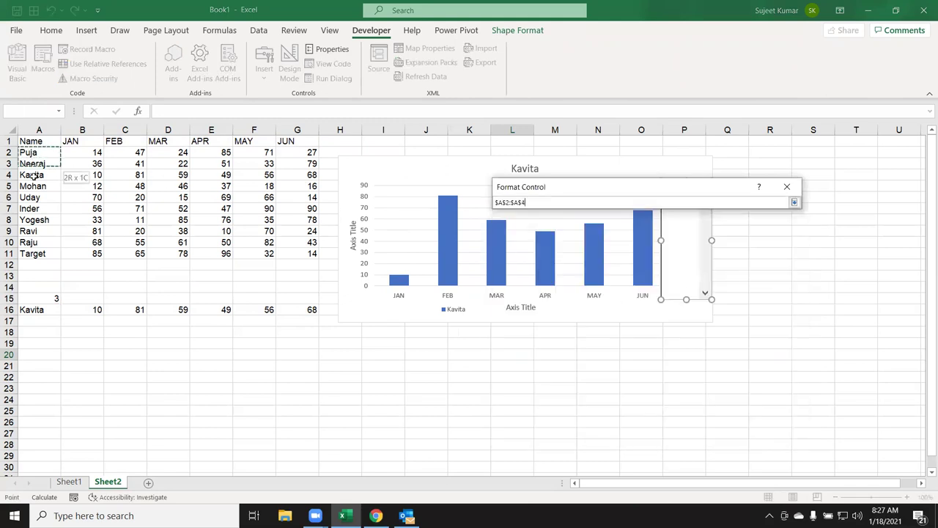
left_click(508, 315)
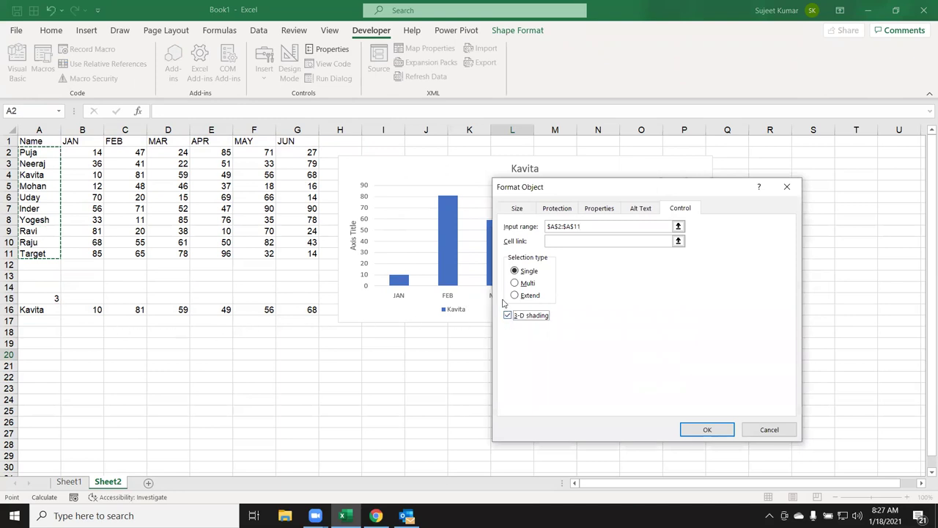
left_click(579, 241)
left_click(52, 298)
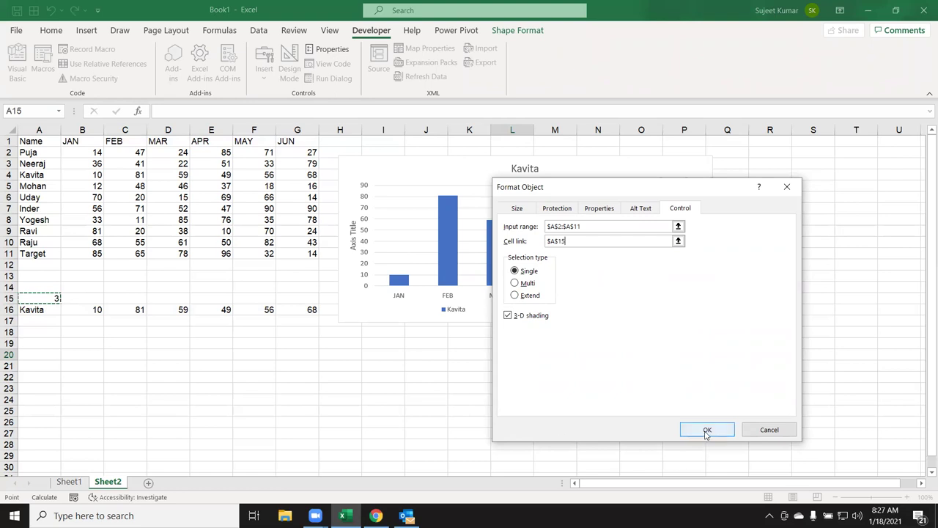
left_click(706, 430)
left_click(623, 398)
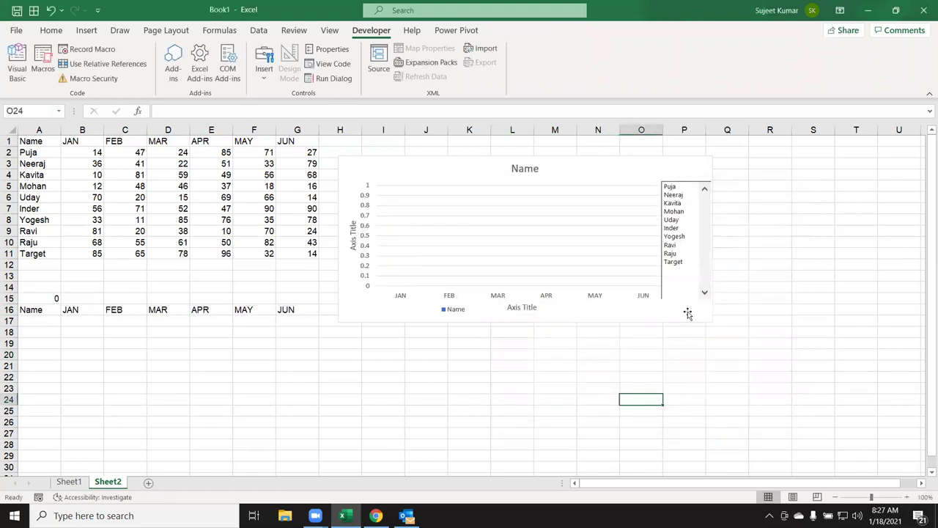
Step: Shorten the name list box by dragging its bottom edge up to fit the chart
left_click(669, 188)
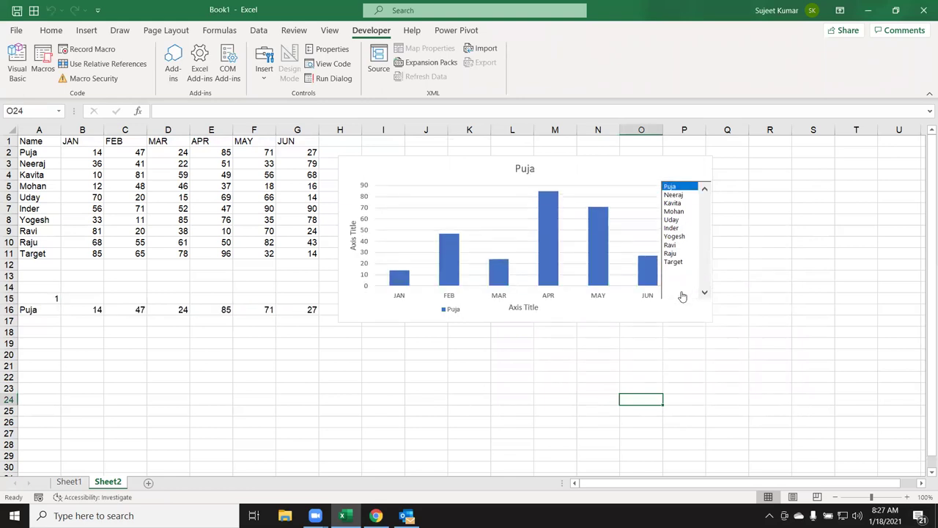
right_click(700, 291)
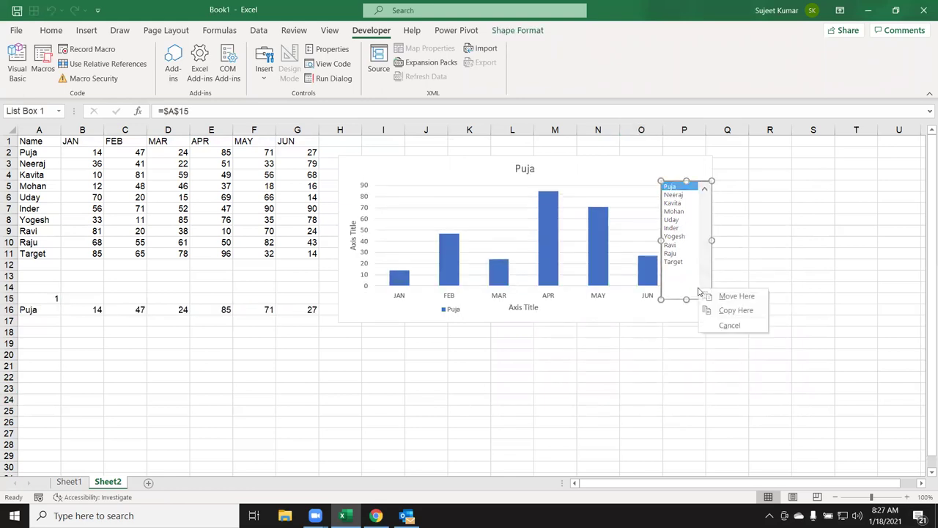
key("Escape")
left_click_drag(684, 299, 684, 275)
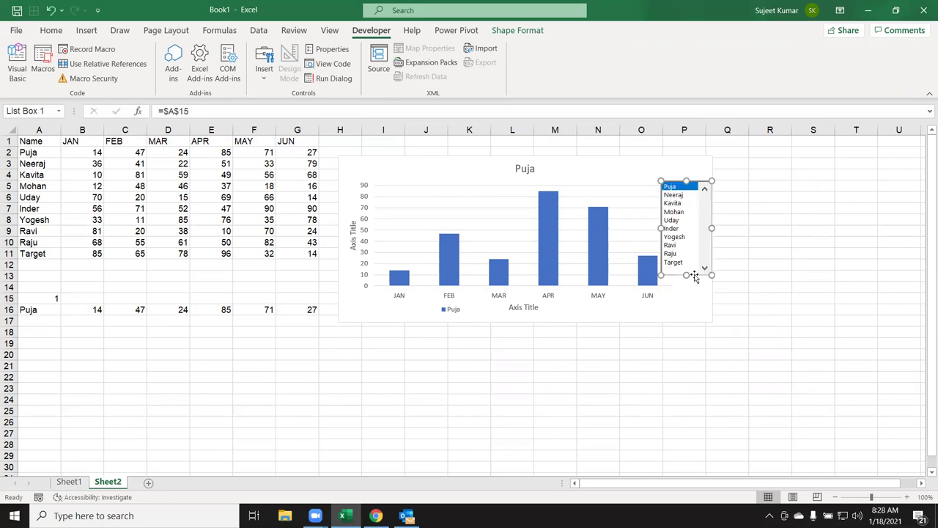
left_click(753, 274)
Step: Pick Neeraj, Kavita, Mohan, Uday, Inder, Yogesh, Raju and Target to test the chart, ending on Puja
left_click(674, 196)
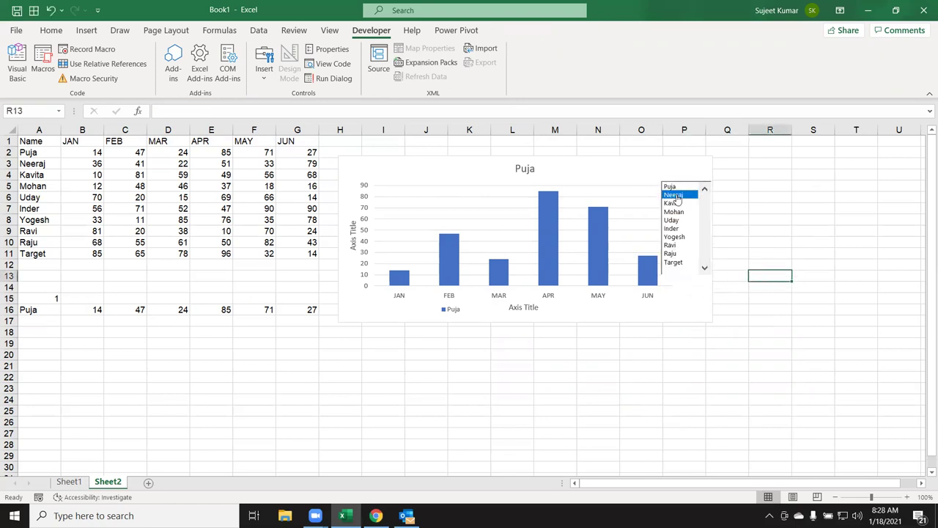
left_click(675, 205)
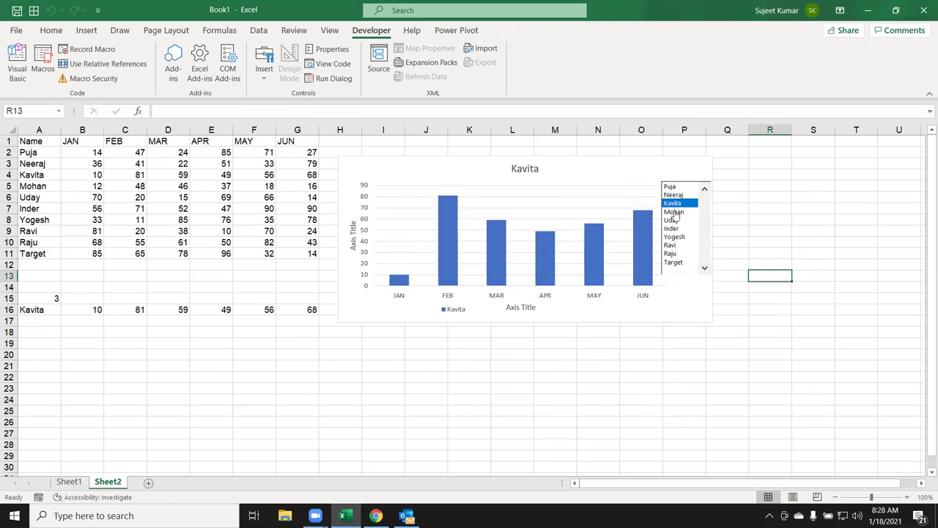
left_click(674, 212)
left_click(672, 221)
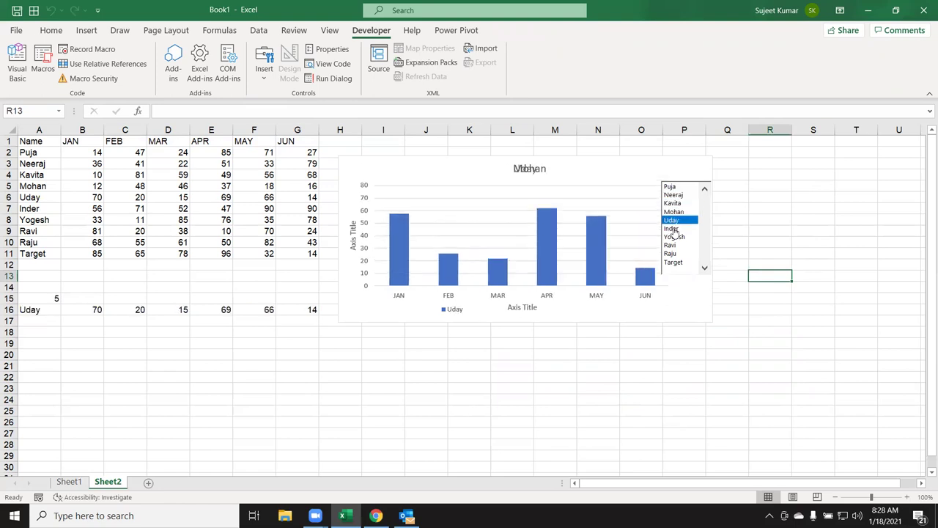
left_click(672, 229)
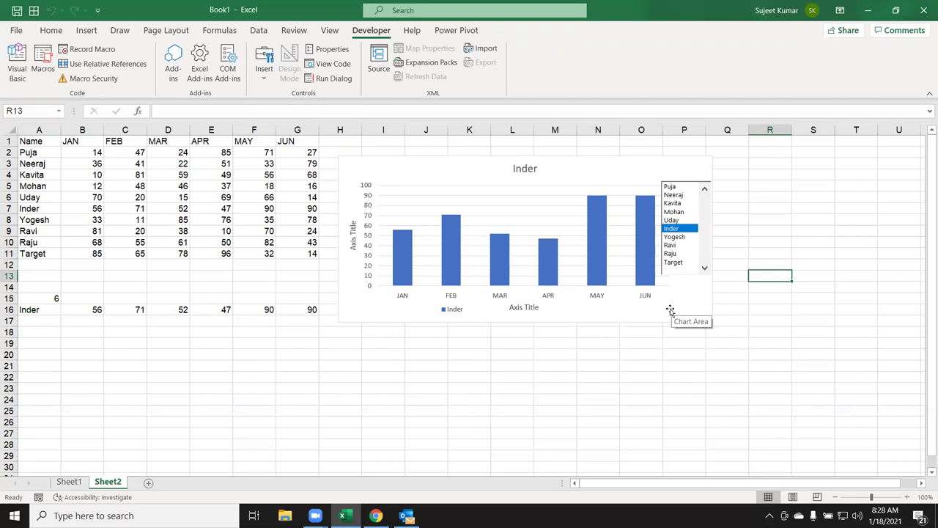
left_click(680, 240)
left_click(670, 253)
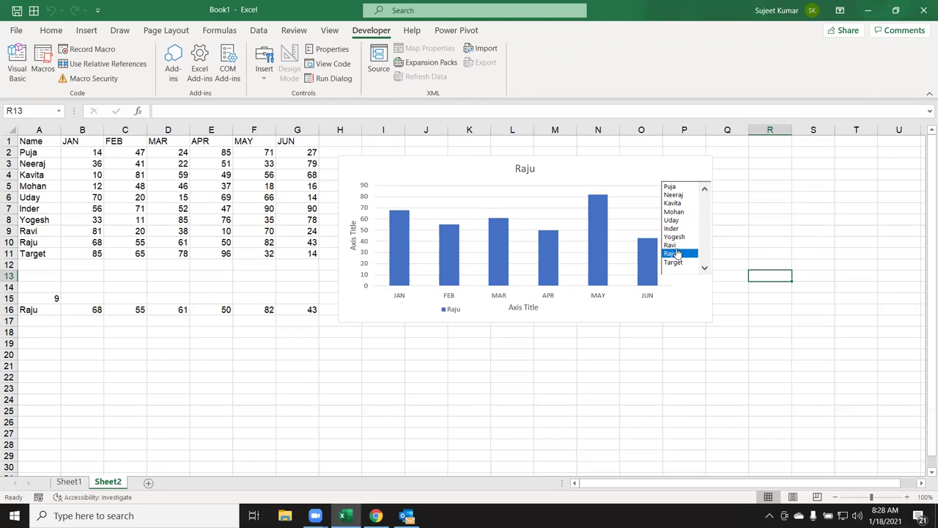
left_click(674, 238)
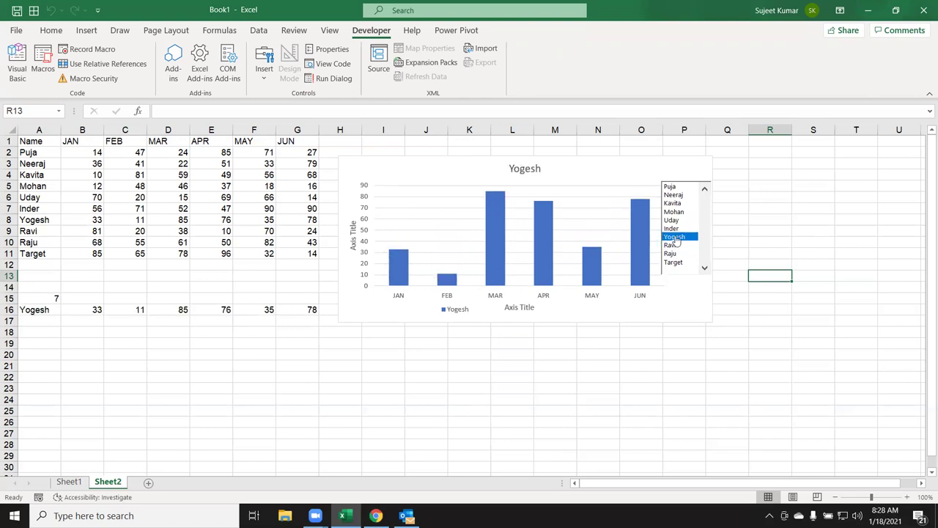
left_click(672, 230)
left_click(673, 221)
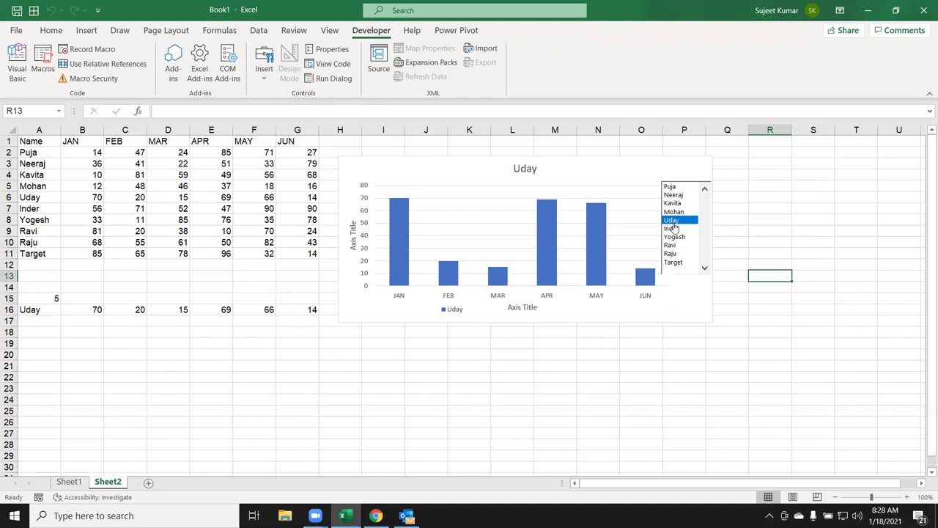
left_click(683, 263)
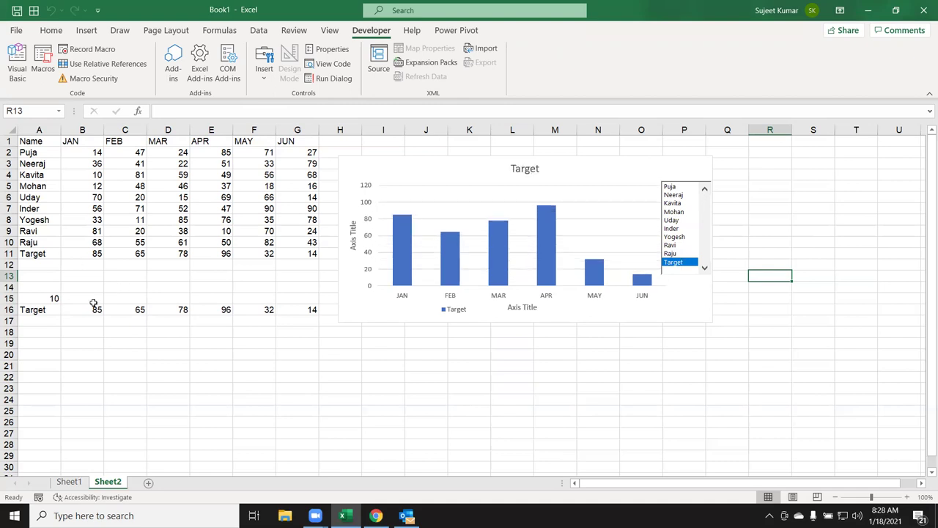
left_click(682, 187)
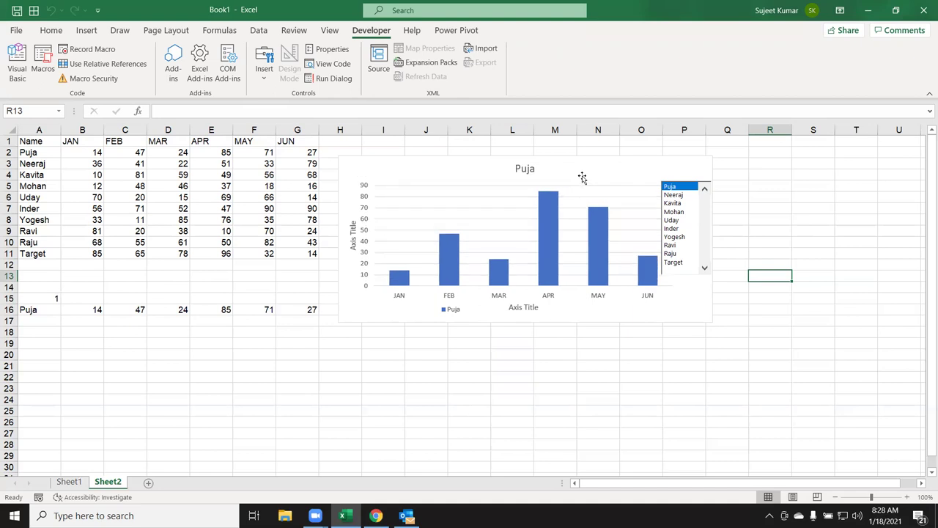
left_click(69, 482)
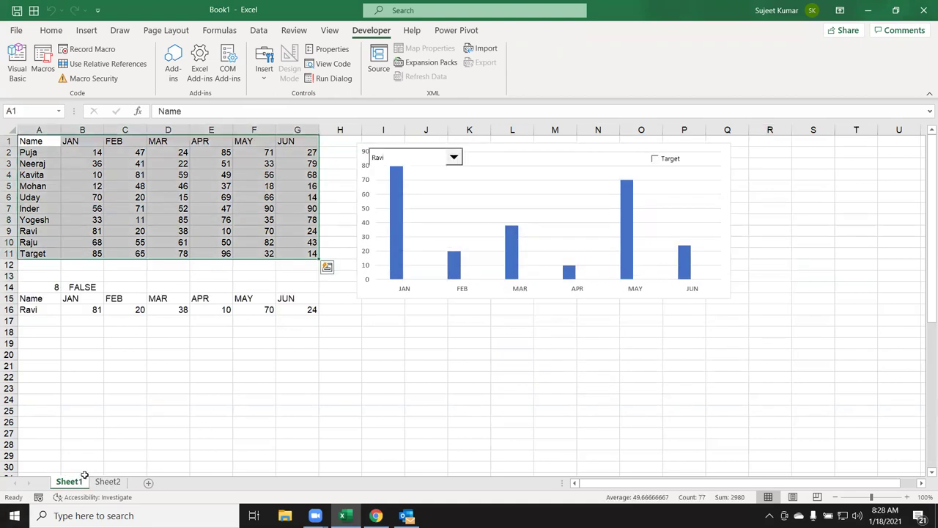
left_click(110, 483)
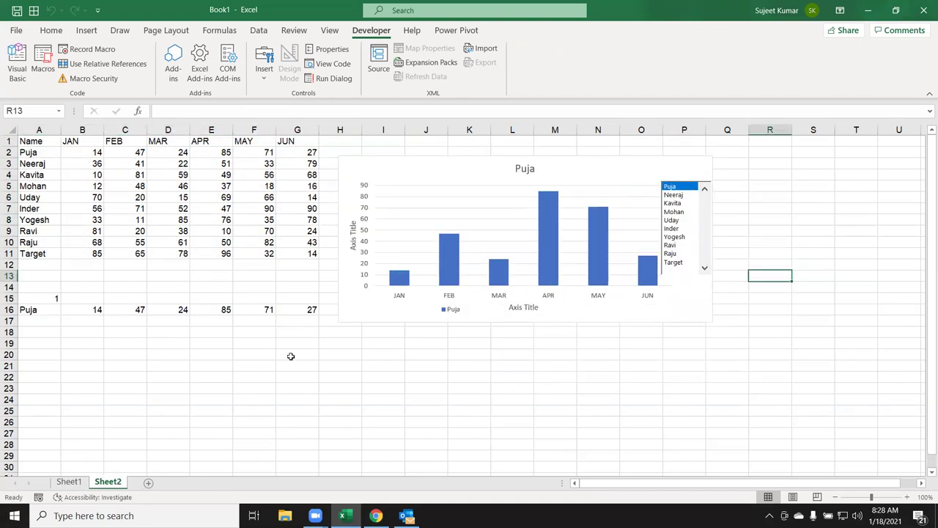
Step: Draw a check box at the chart's top-left and relabel it Target
left_click(265, 70)
left_click(281, 111)
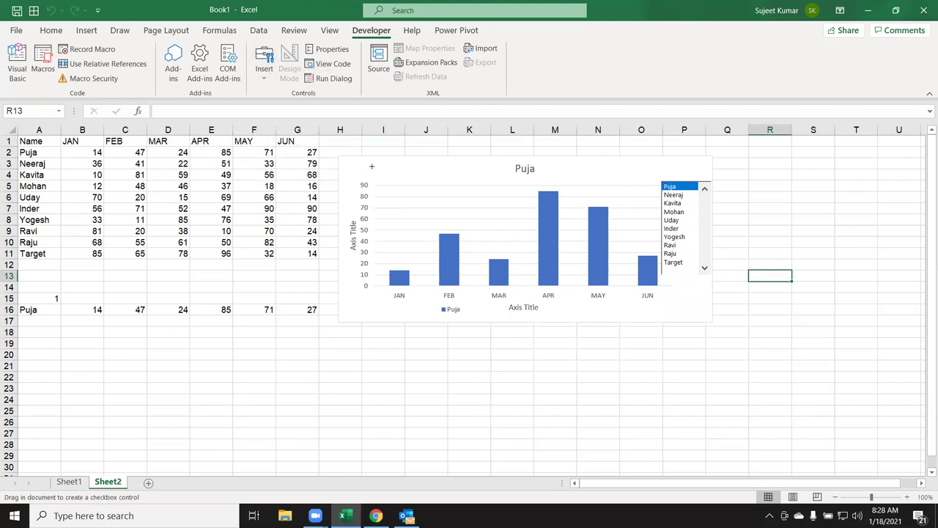
left_click_drag(372, 156, 450, 182)
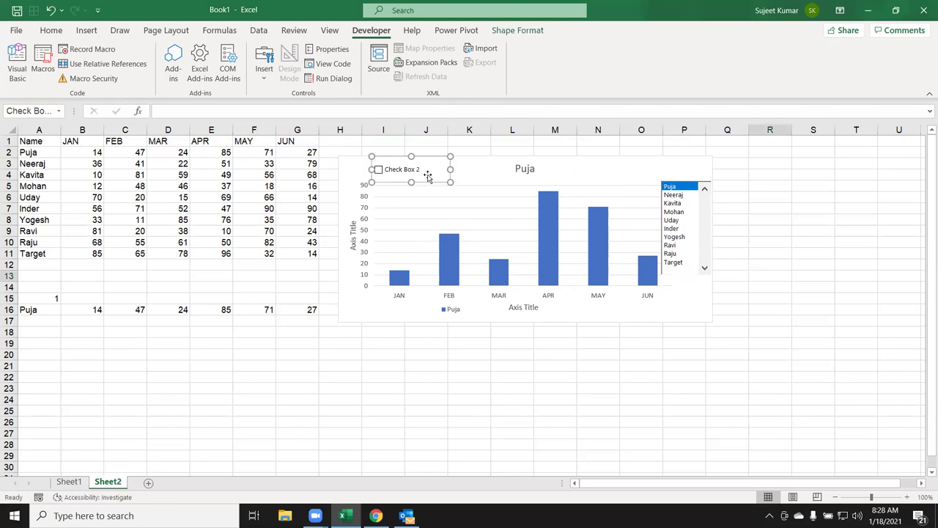
right_click(405, 169)
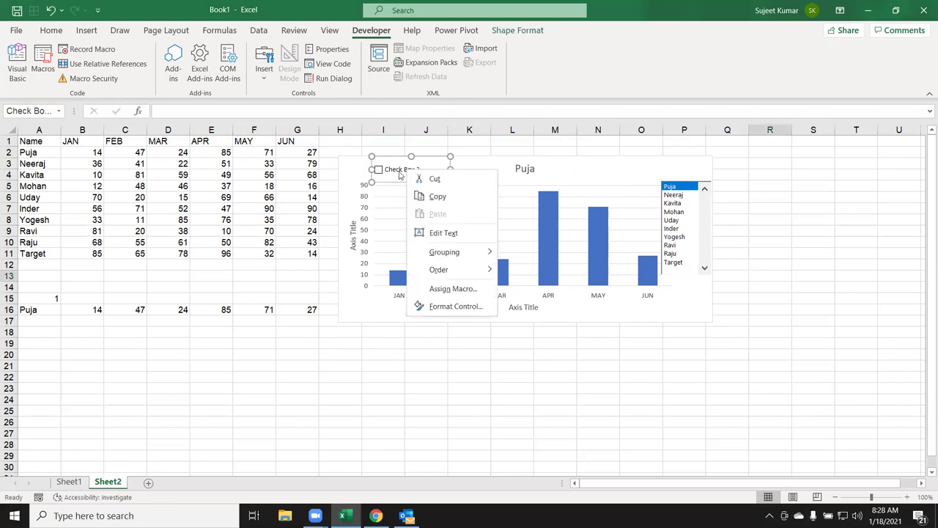
left_click(440, 236)
key("ctrl+a")
key("BackSpace")
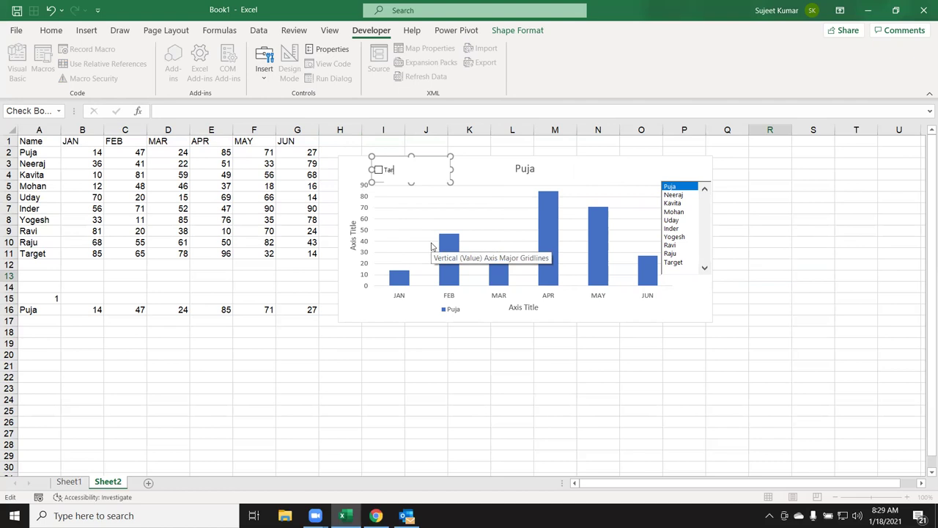
type("t")
left_click(469, 184)
Step: Link the Target check box to cell $B$15 with 3-D shading
right_click(414, 174)
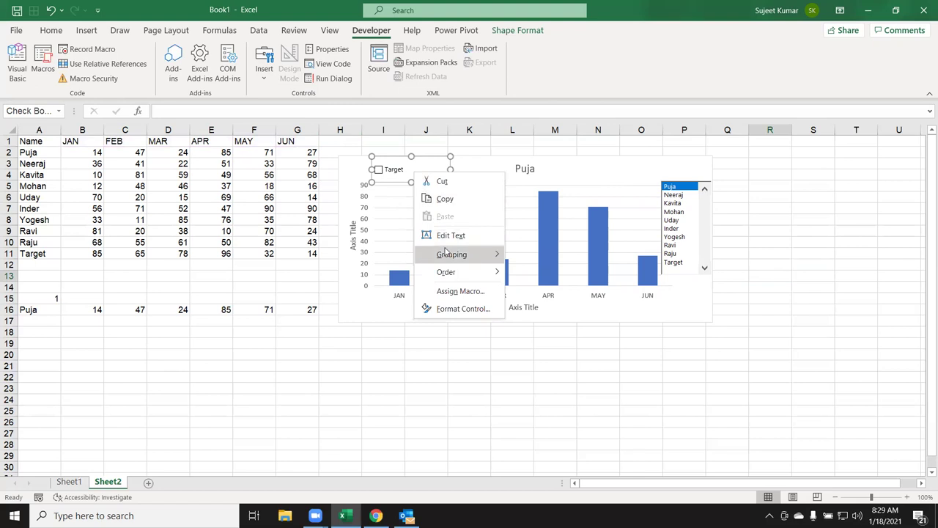
left_click(458, 309)
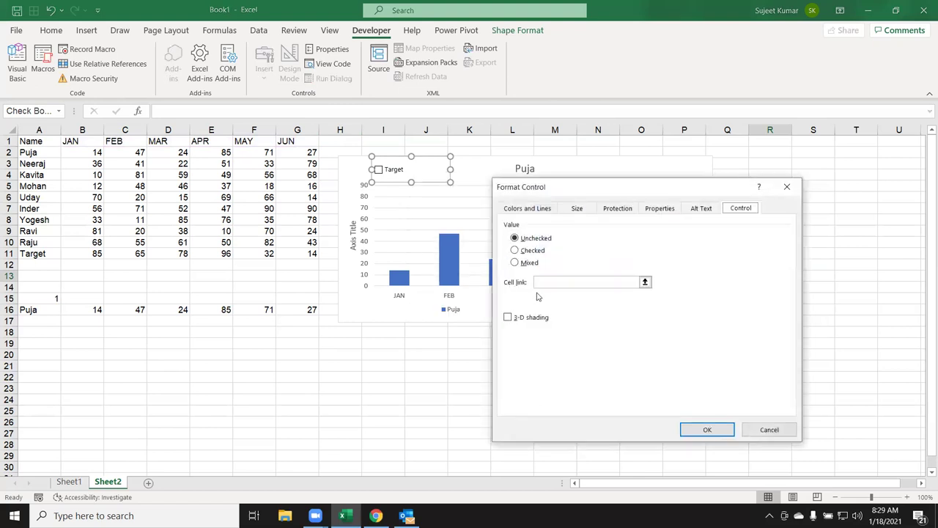
left_click(532, 318)
left_click(546, 282)
left_click(79, 297)
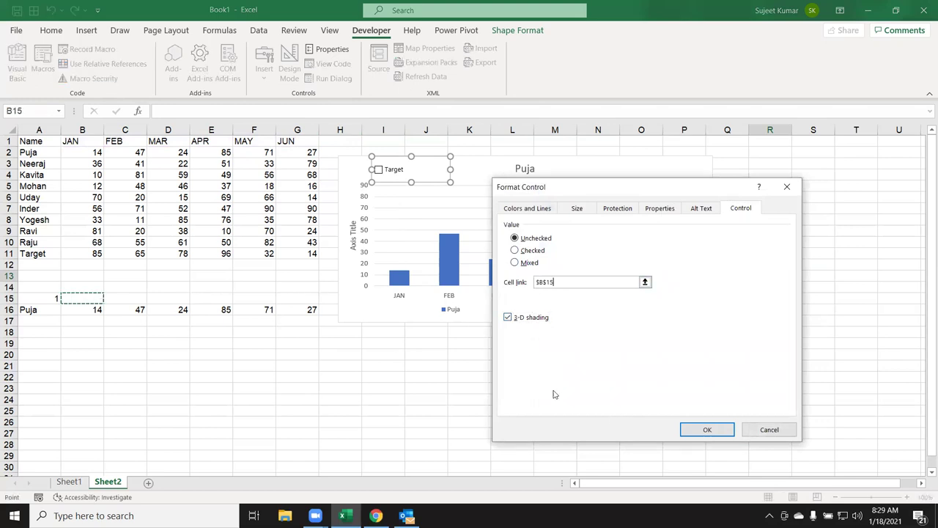
left_click(705, 429)
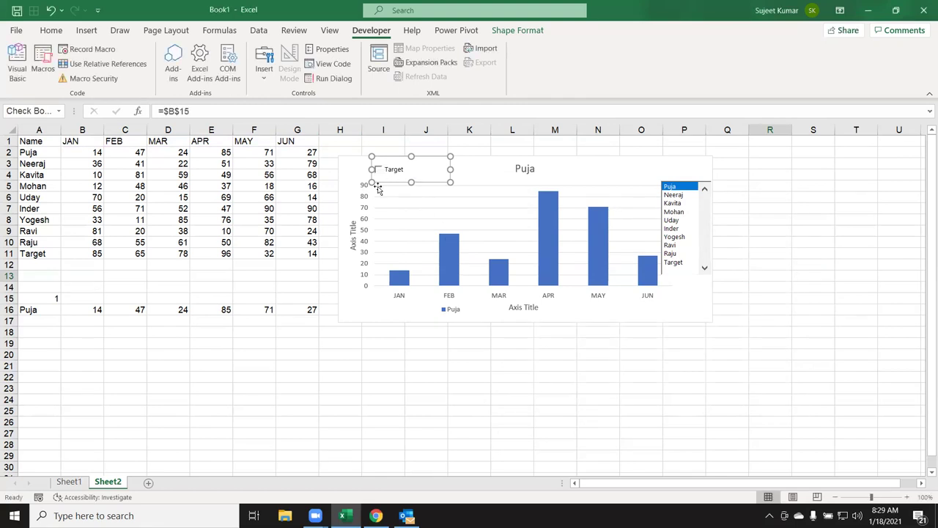
left_click(223, 255)
Step: Tick the Target checkbox and enter =IF($B$15,A11,"") in cell A17
left_click(378, 169)
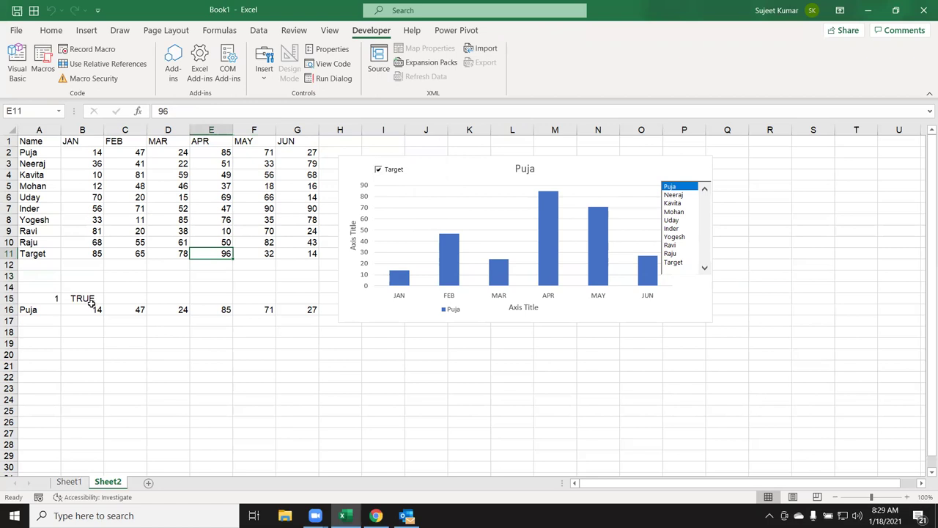
left_click(50, 318)
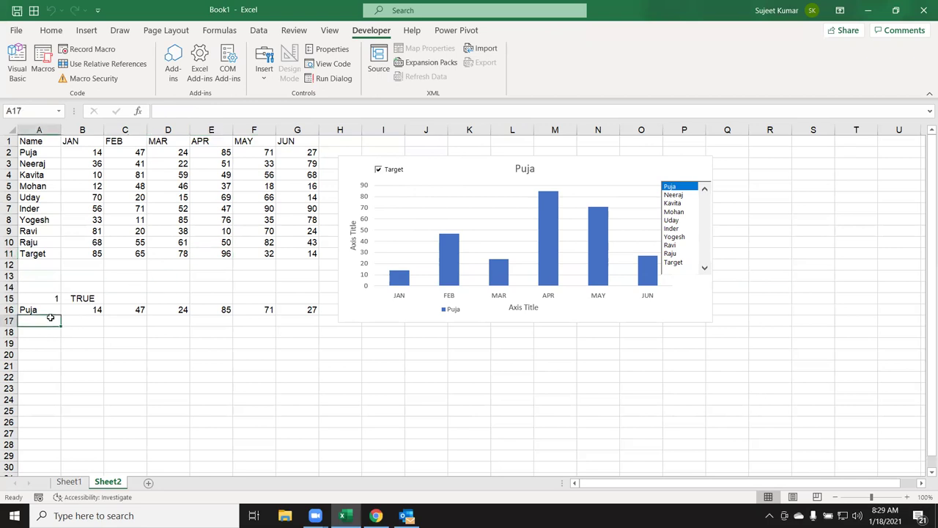
type("=")
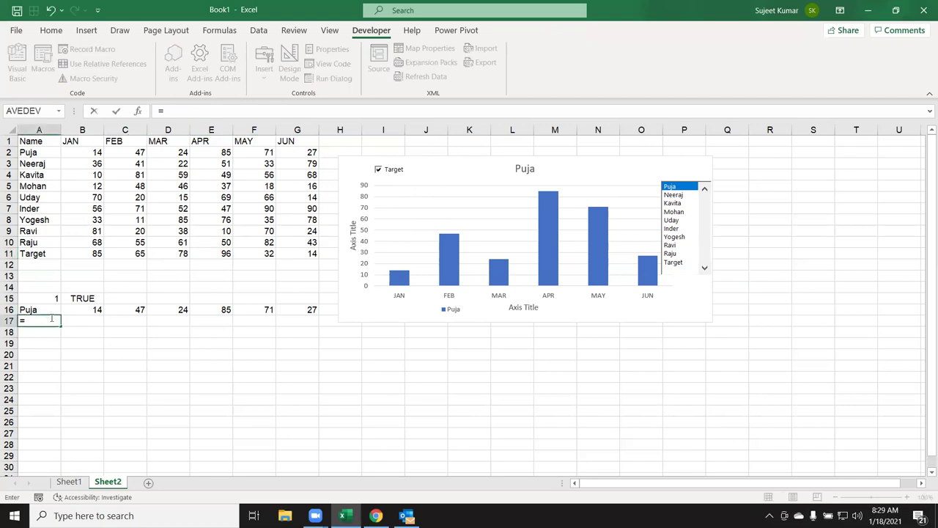
type("IF(")
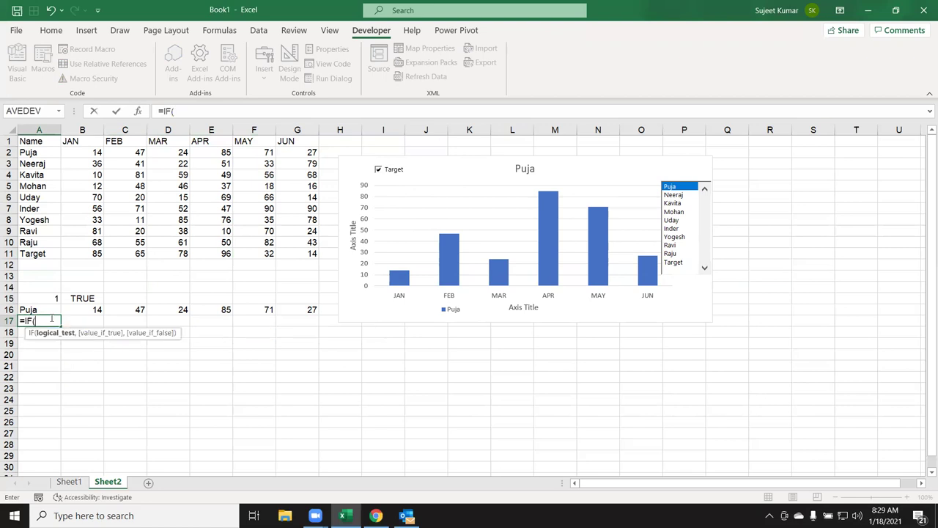
left_click(80, 297)
type(",")
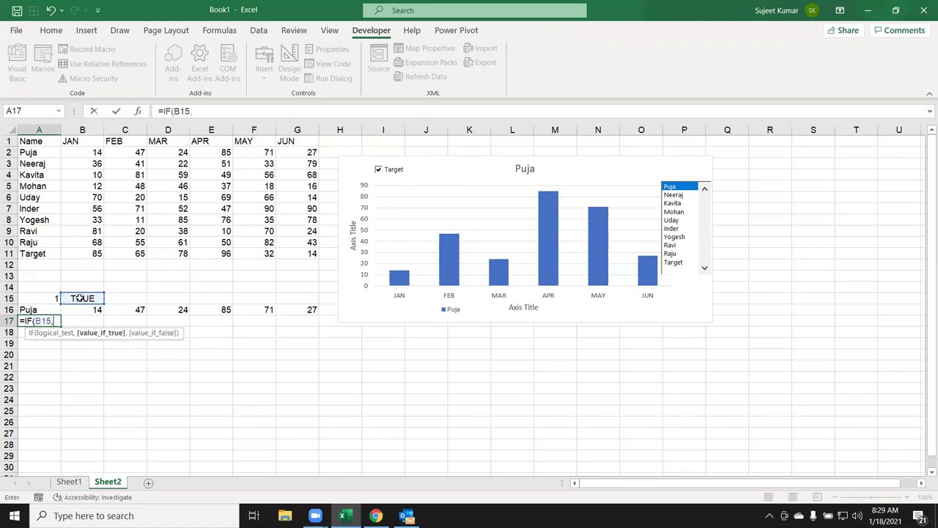
left_click(25, 254)
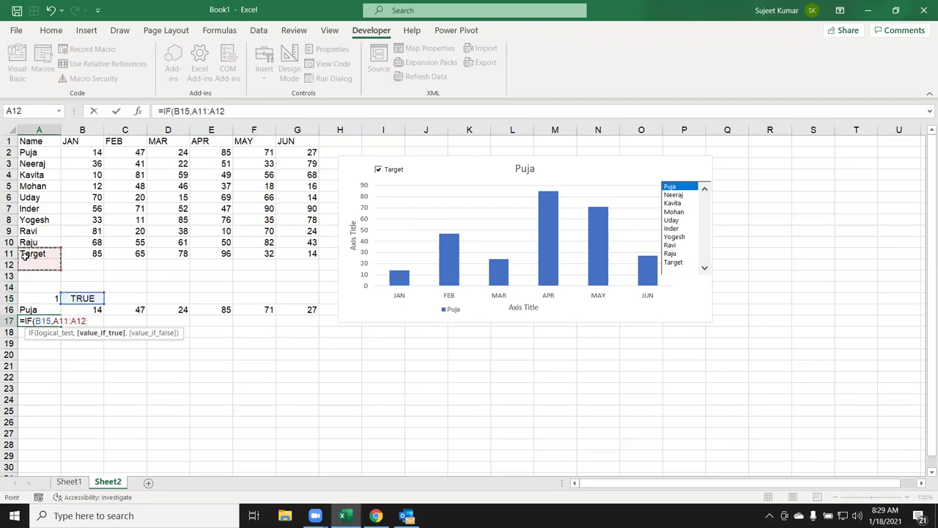
type(",")
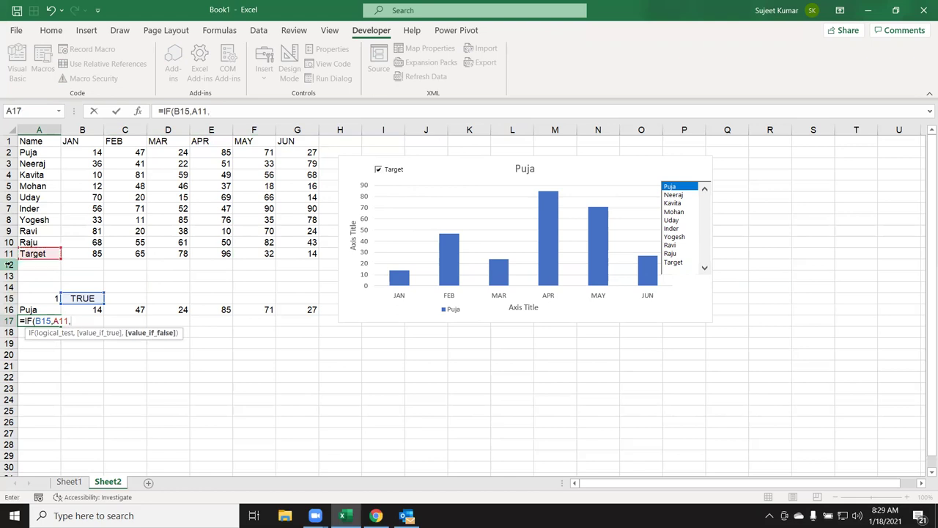
key("Return")
Step: Recheck the A17 formula and fill it right across B17:G17
key("Up")
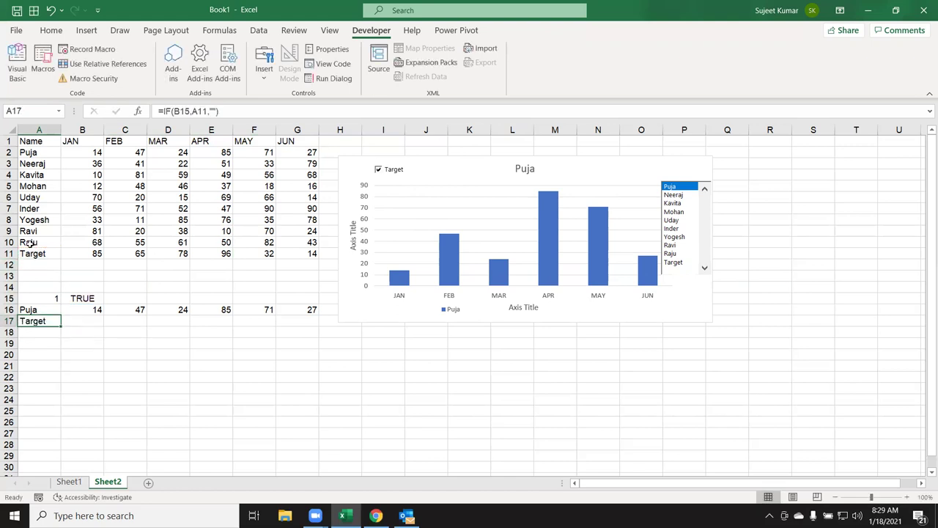
left_click(178, 110)
left_click_drag(173, 111, 220, 111)
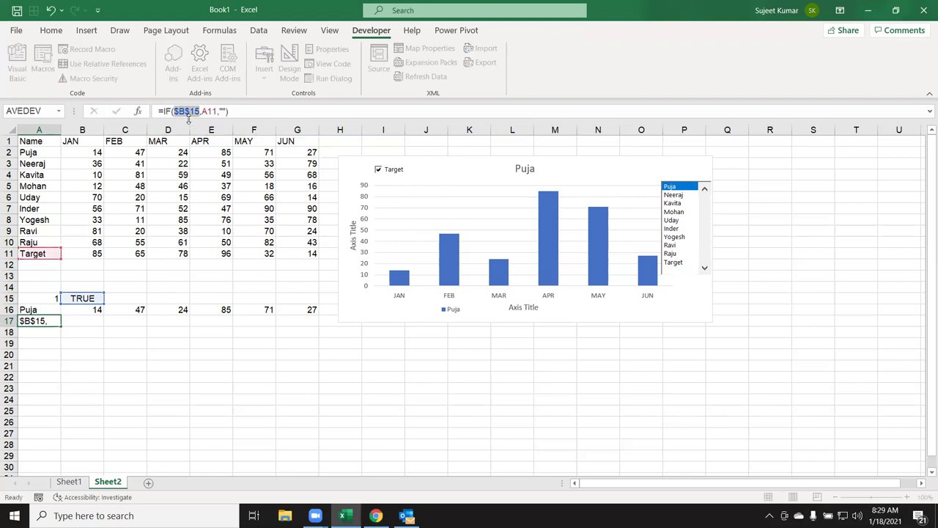
key("Return")
left_click(39, 318)
left_click_drag(61, 326, 308, 343)
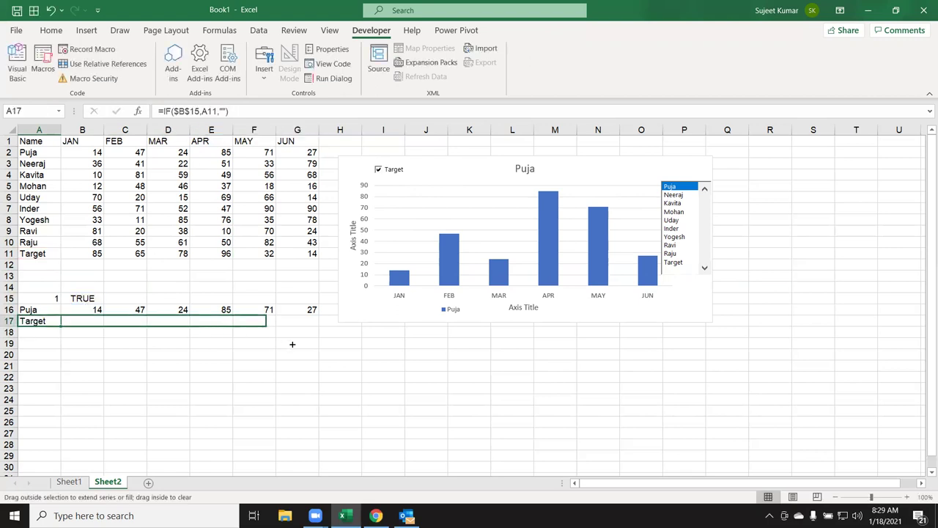
Step: Extend the chart's source range down to include the Target row 17
left_click(361, 316)
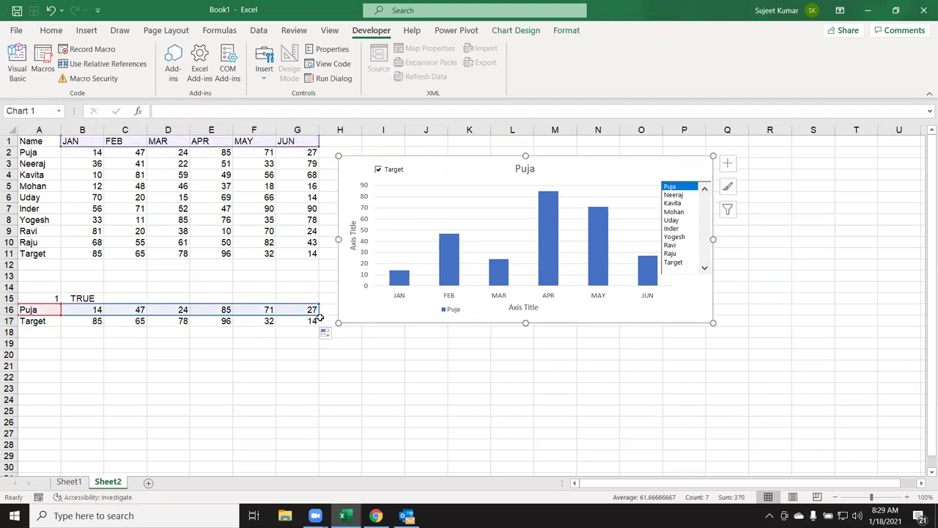
left_click_drag(319, 317, 320, 326)
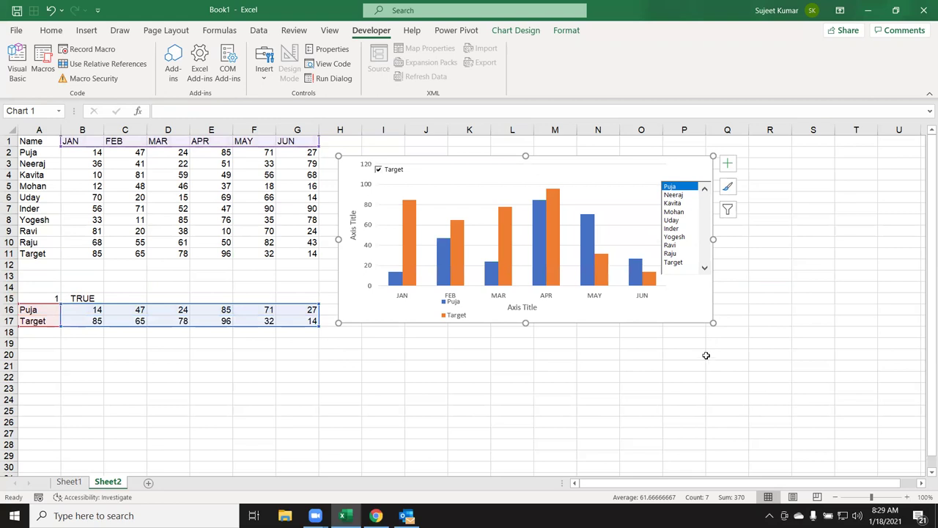
left_click(674, 263)
Step: Set the list box input range to $A$2:$A$10, then toggle the Target checkbox off and on
right_click(678, 264)
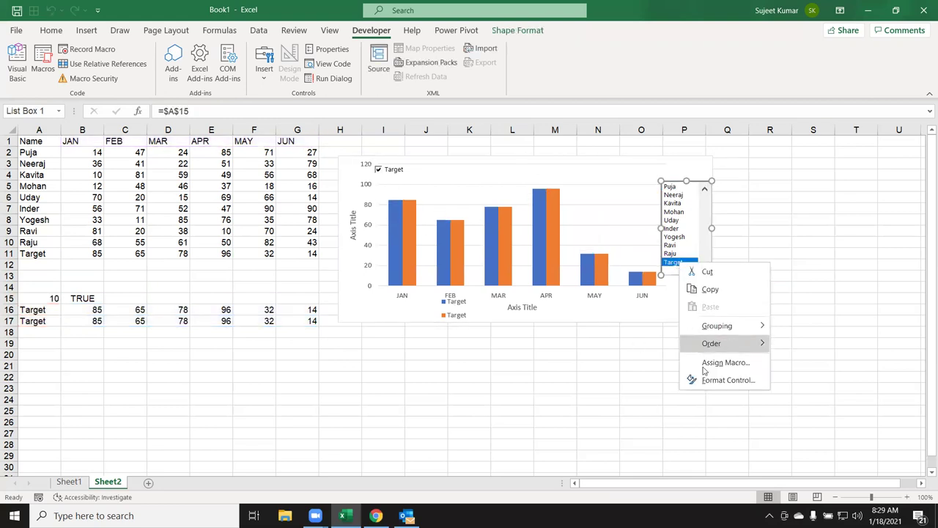
left_click(713, 381)
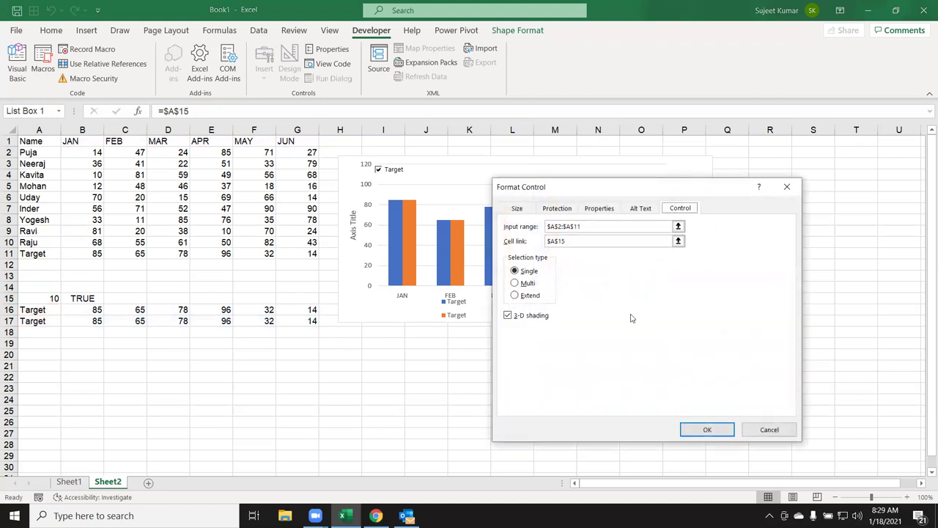
left_click(589, 228)
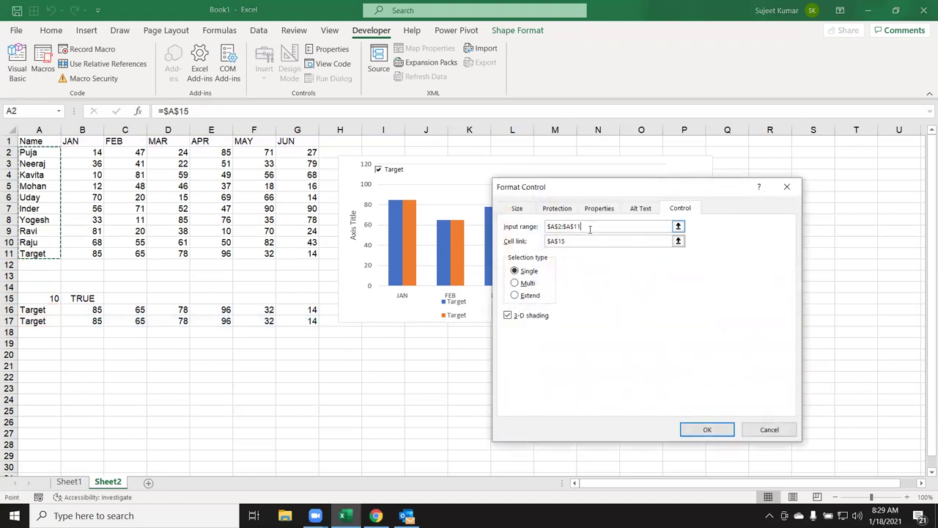
left_click(602, 242)
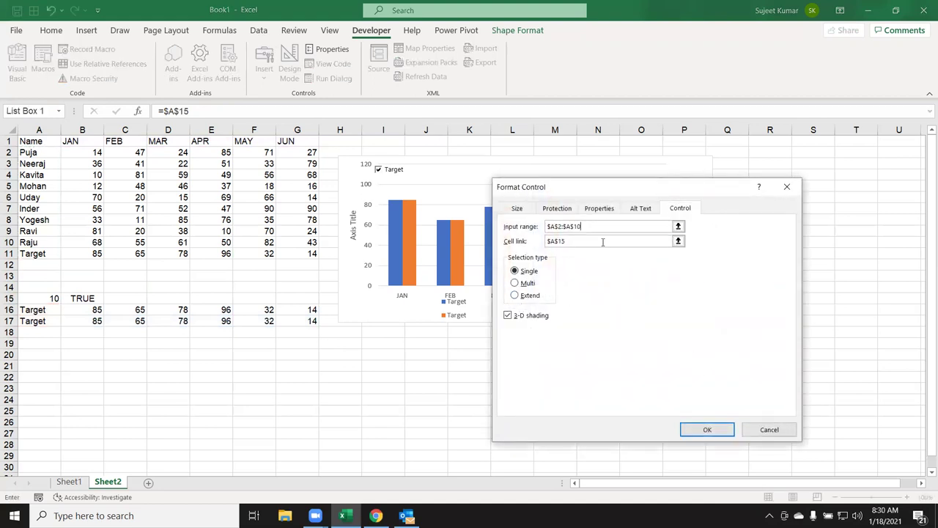
left_click(707, 429)
left_click(692, 420)
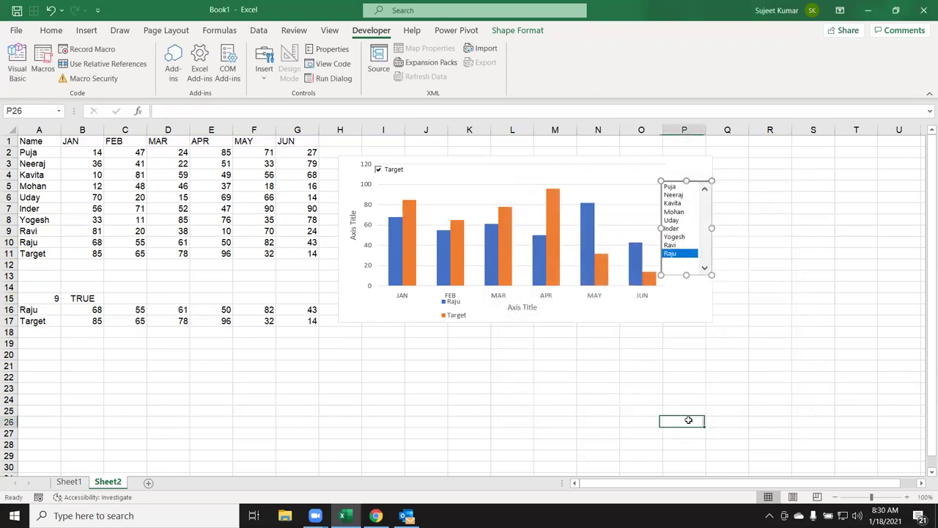
left_click(393, 176)
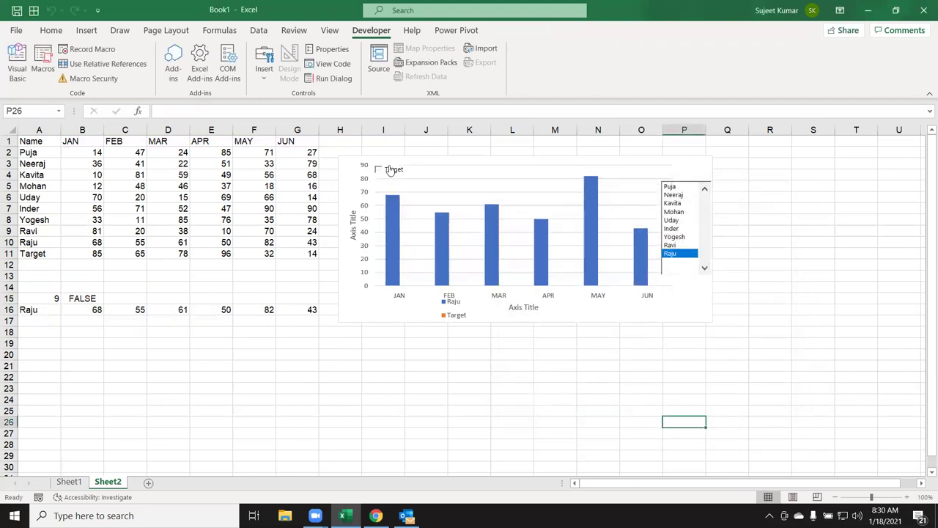
left_click(388, 172)
Step: Change the Target series to Line with Markers in a Combo chart over Raju's columns
right_click(410, 224)
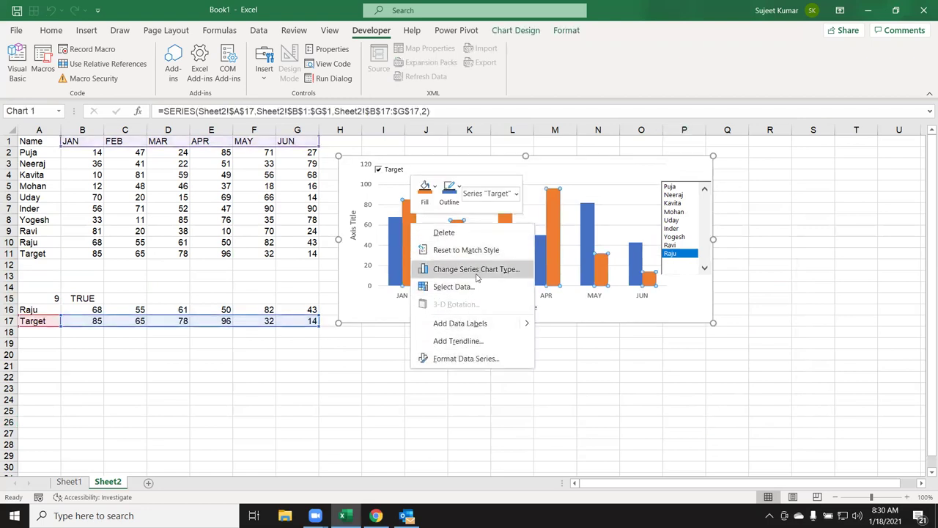
left_click(477, 277)
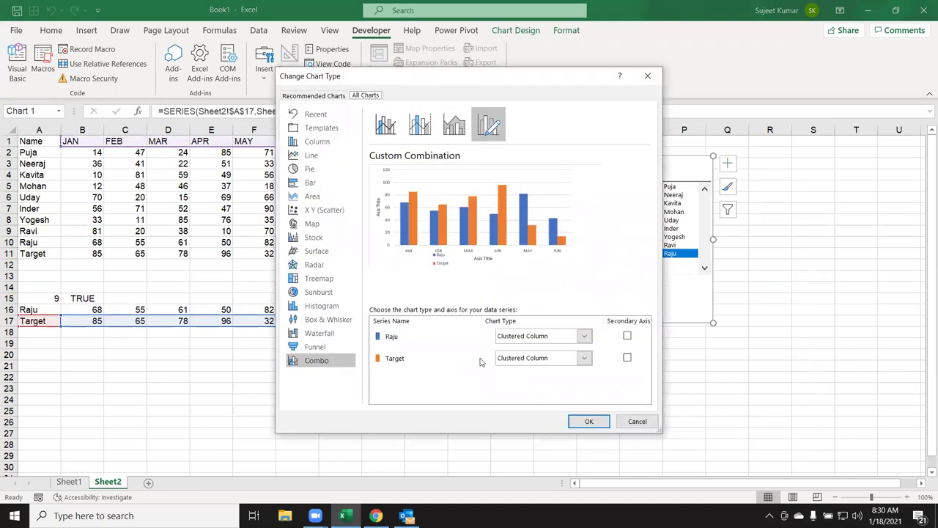
left_click(586, 358)
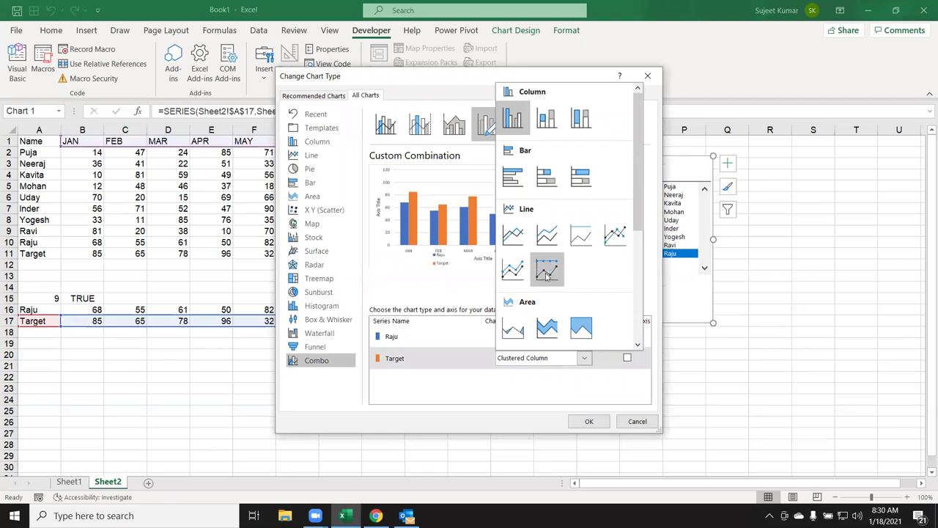
left_click(613, 236)
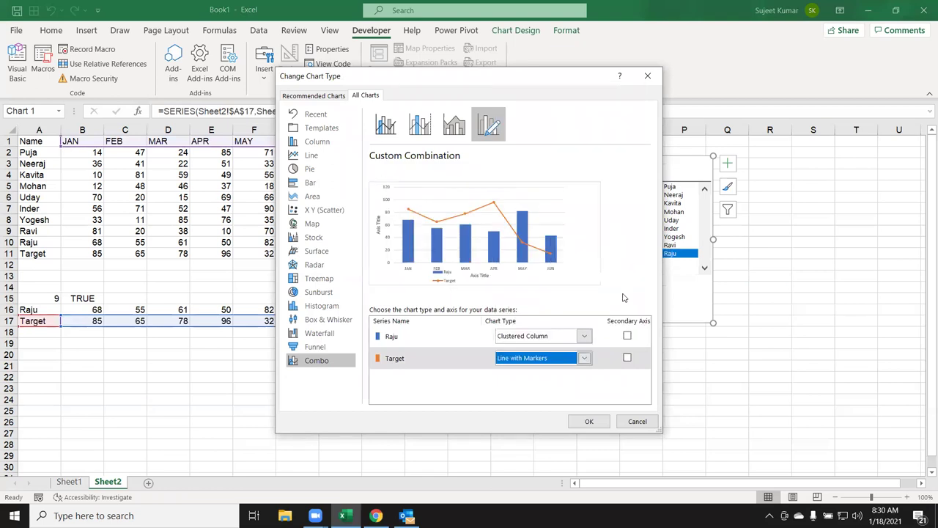
left_click(591, 421)
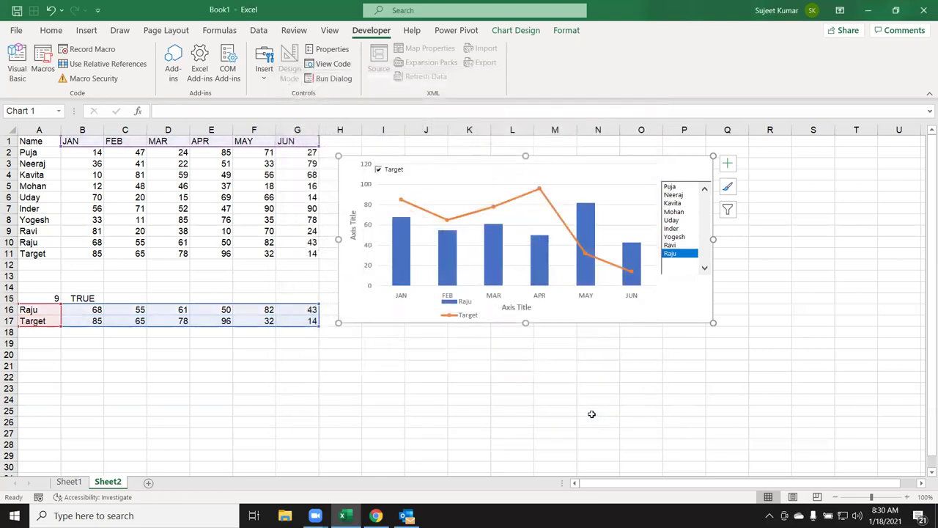
left_click(591, 414)
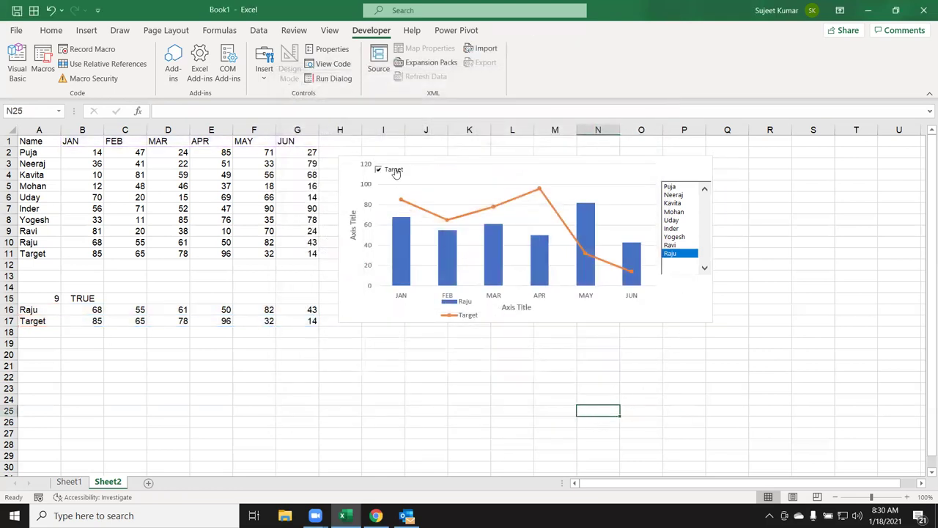
left_click(395, 172)
left_click(395, 172)
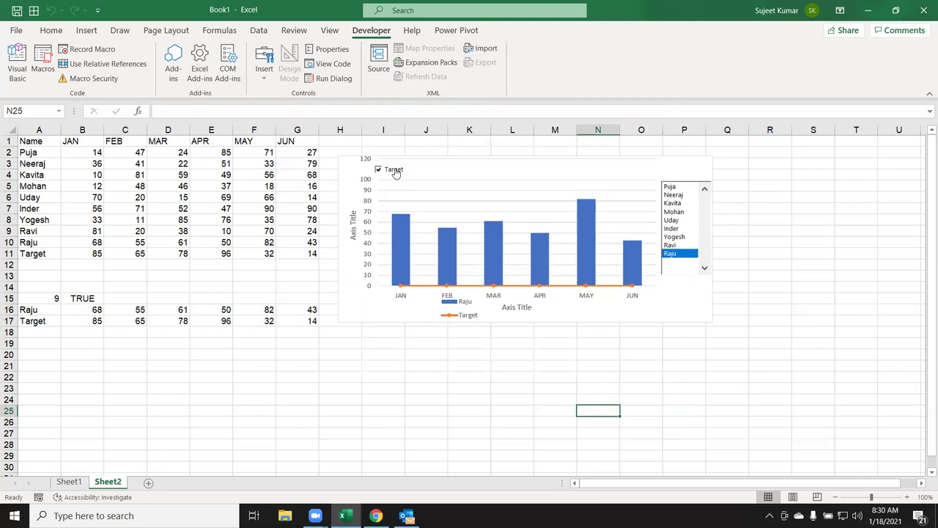
left_click(395, 172)
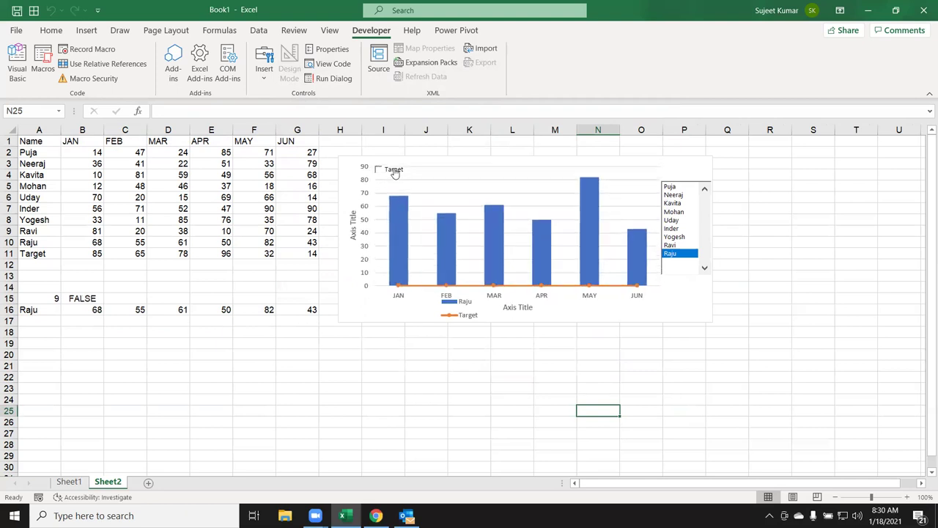
left_click(395, 172)
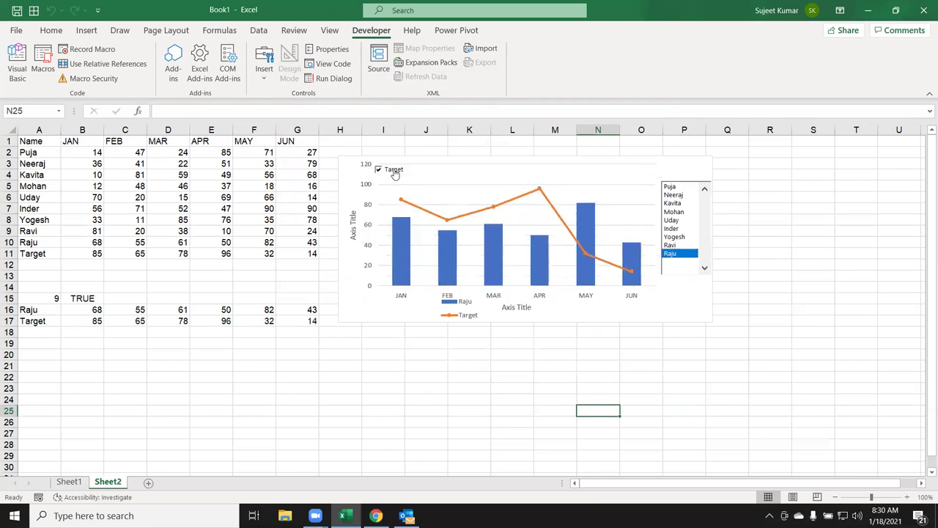
left_click(372, 396)
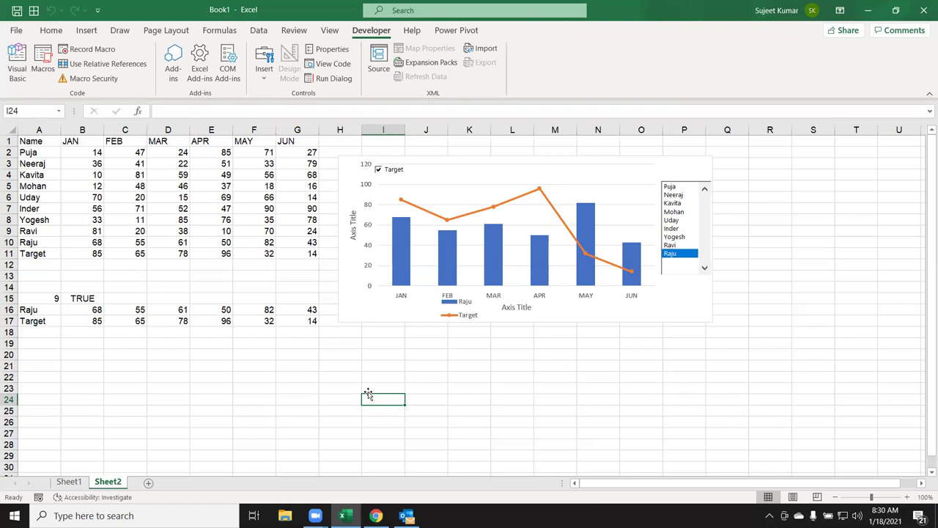
left_click(265, 73)
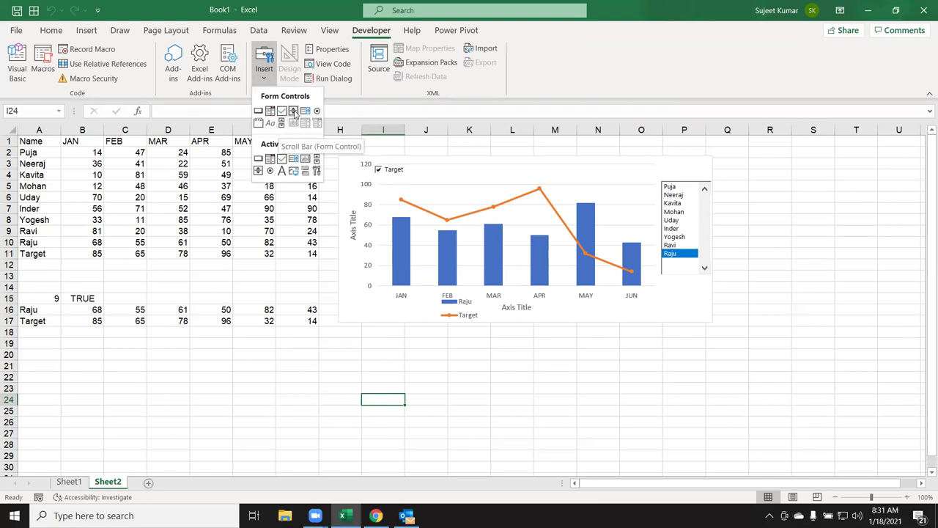
left_click(294, 112)
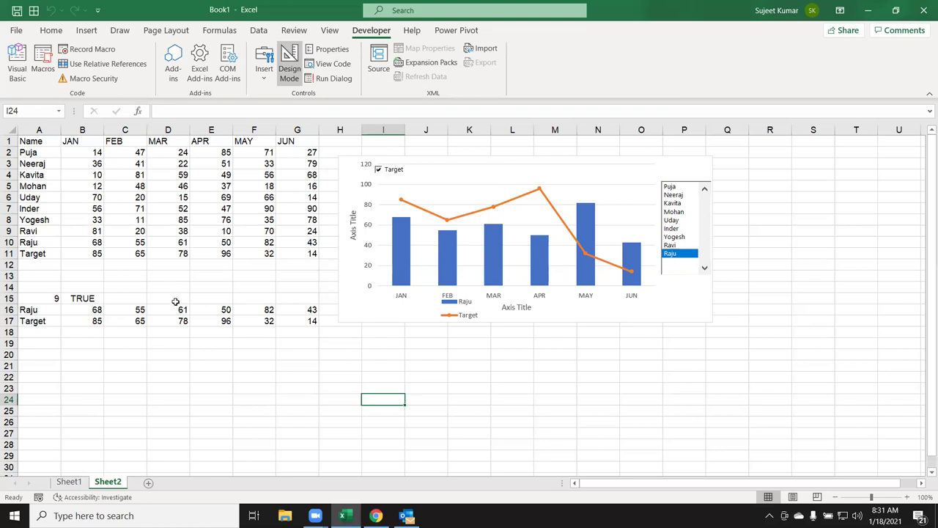
left_click(144, 320)
left_click(409, 246)
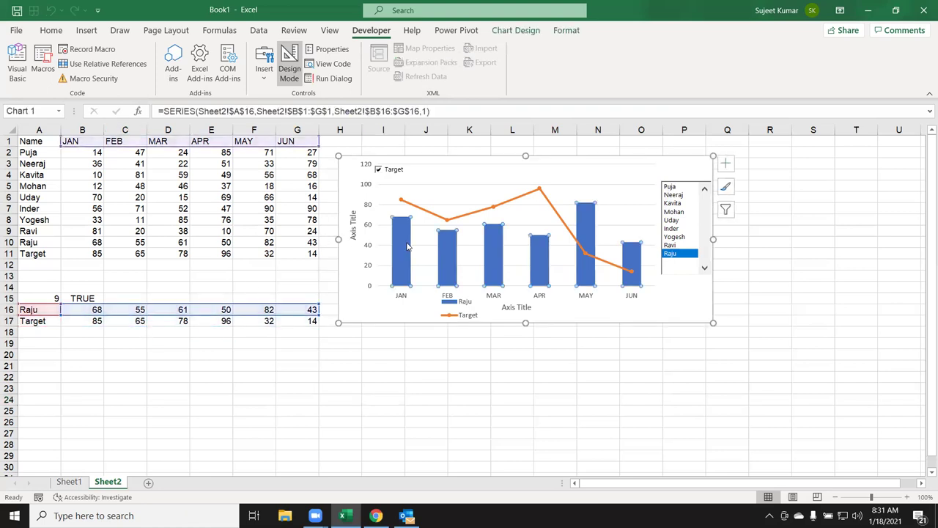
left_click(323, 352)
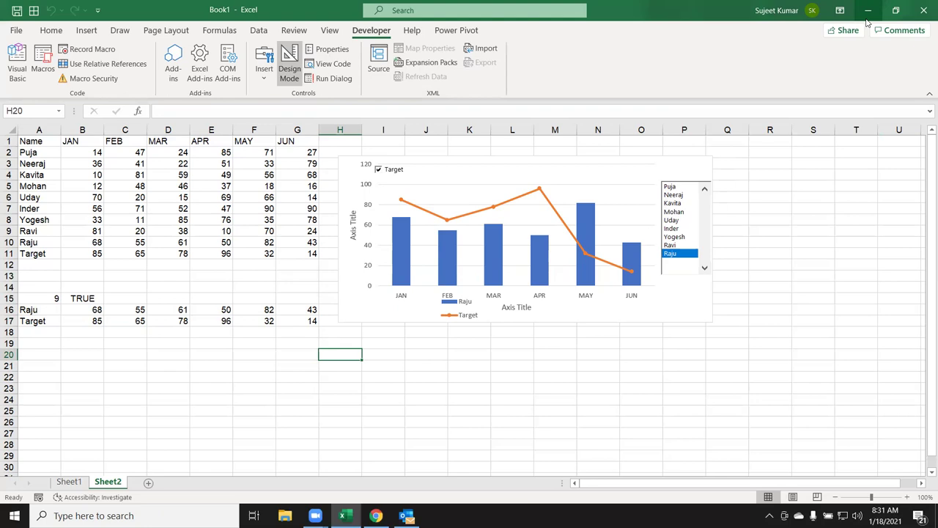
Step: Minimize the Excel window to reveal the desktop
left_click(869, 13)
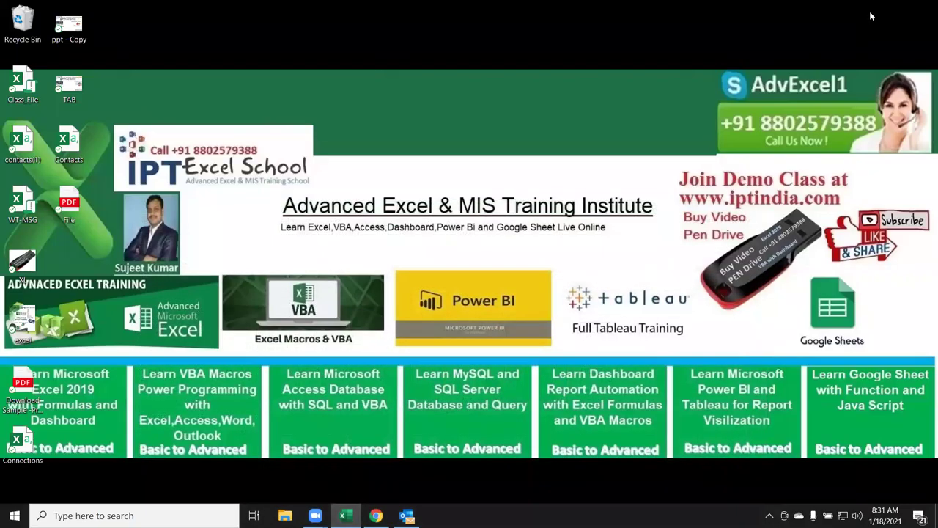